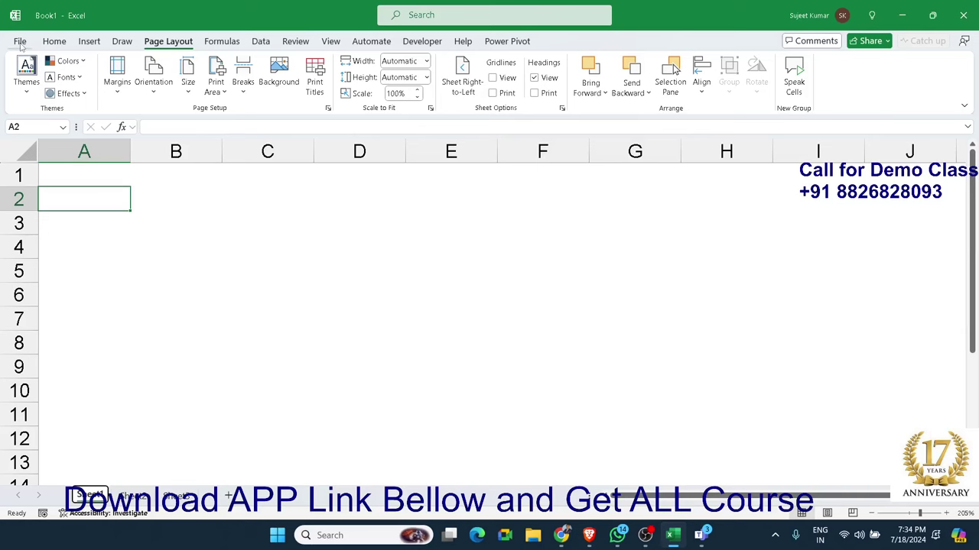
# Create a new blank workbook and select cells B3 and B4 on its empty sheet.
pyautogui.hotkey('alt', 'f')
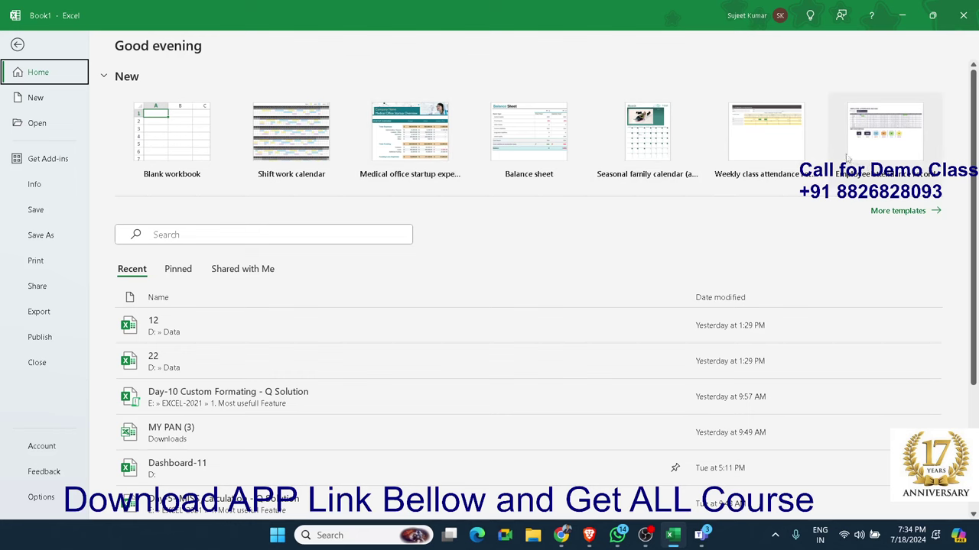
pyautogui.click(160, 121)
pyautogui.click(191, 217)
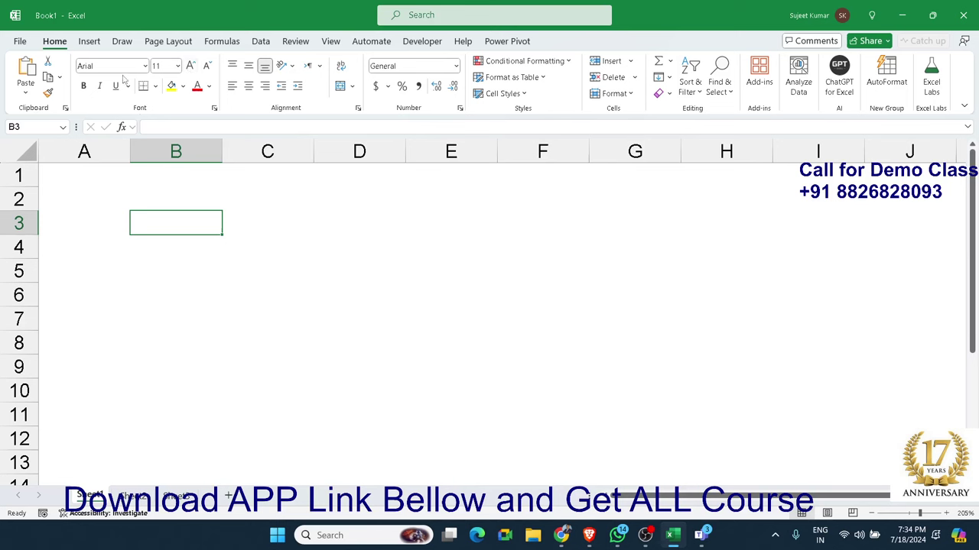
pyautogui.click(203, 243)
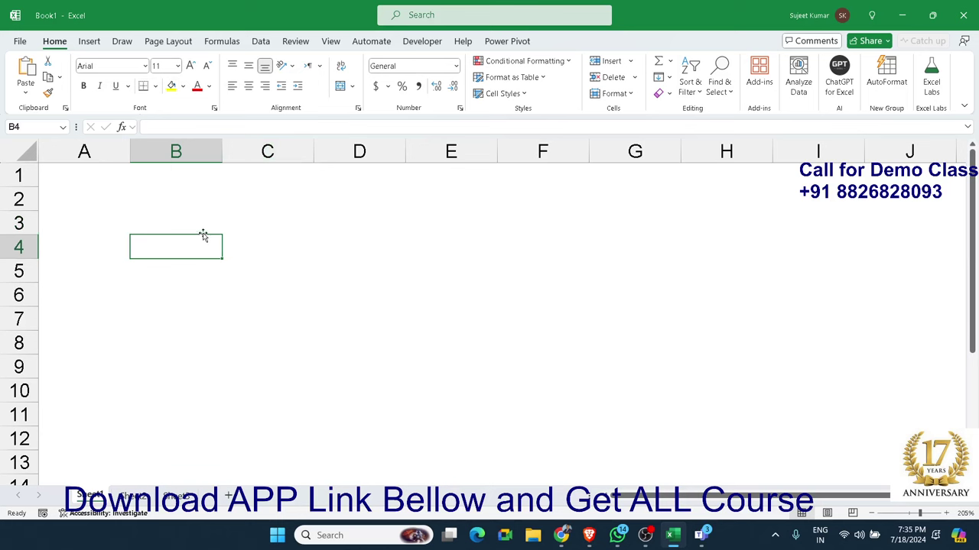
# Enter 10th in A2 and make the 'th' superscript.
pyautogui.click(93, 197)
pyautogui.write('1')
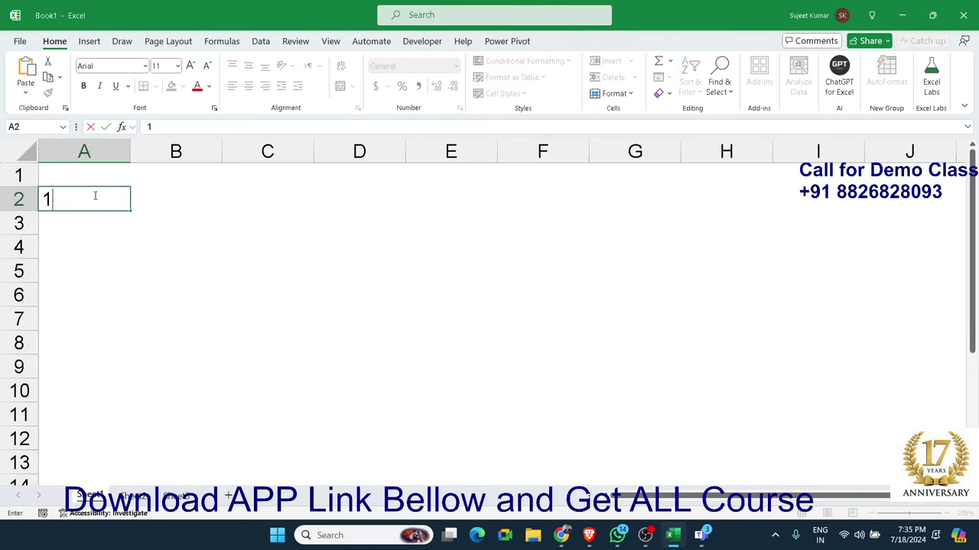
pyautogui.write('0th')
pyautogui.press('Return')
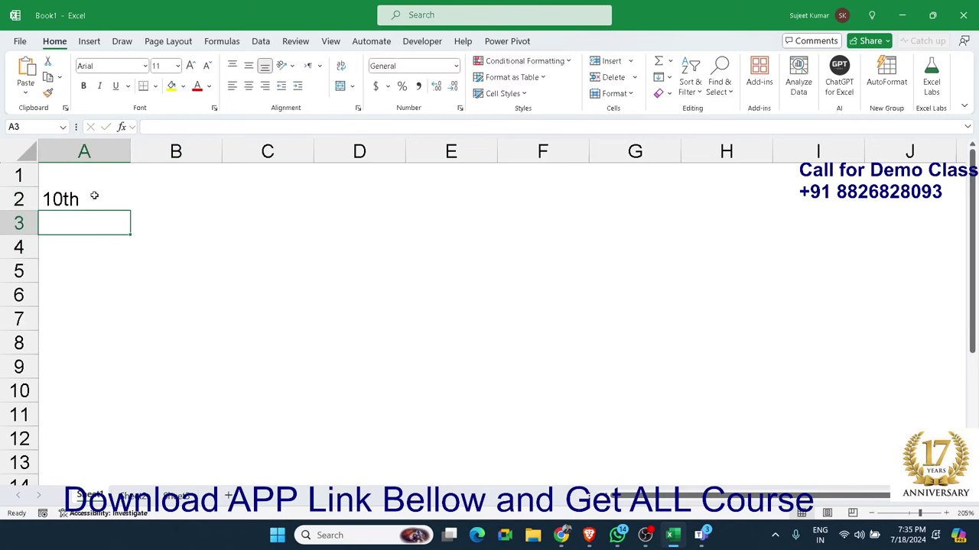
pyautogui.click(94, 205)
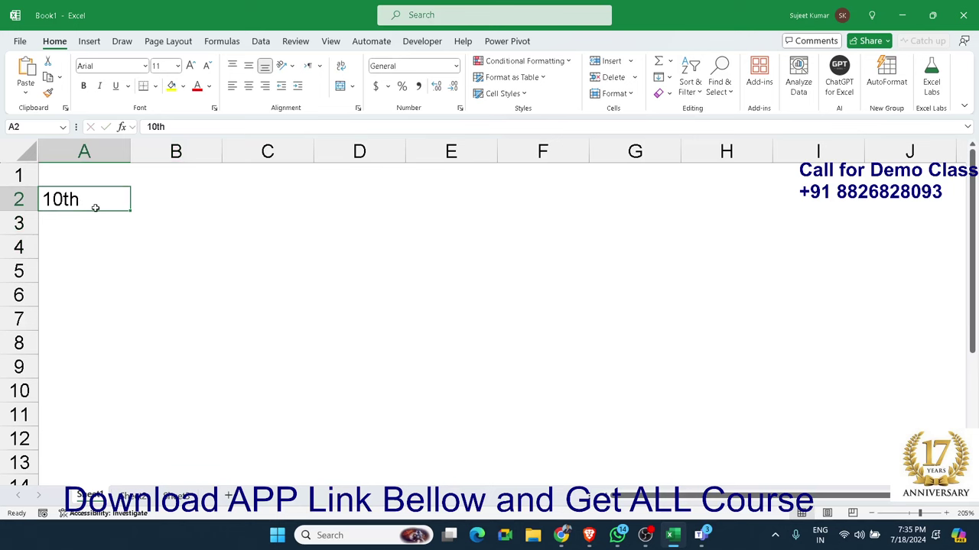
pyautogui.doubleClick(96, 200)
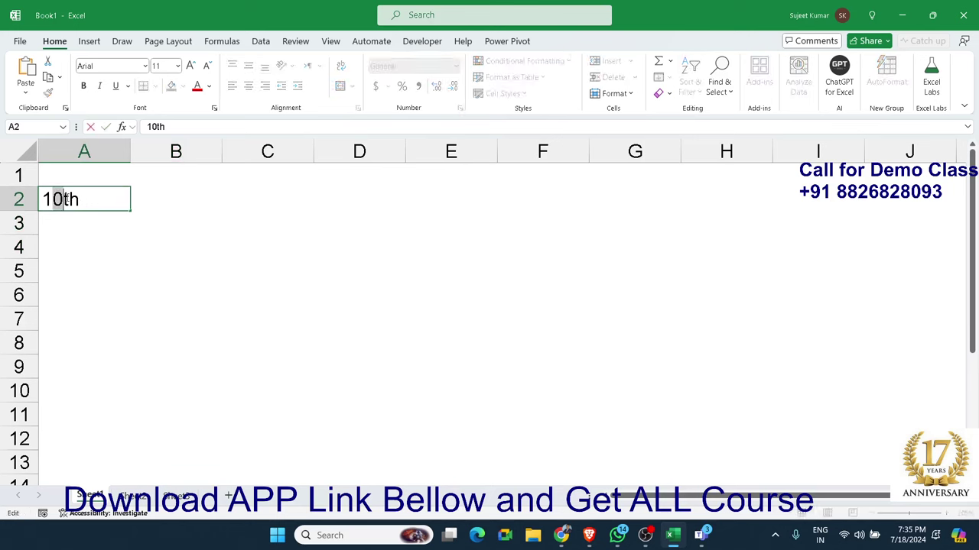
pyautogui.moveTo(63, 200); pyautogui.dragTo(80, 199)
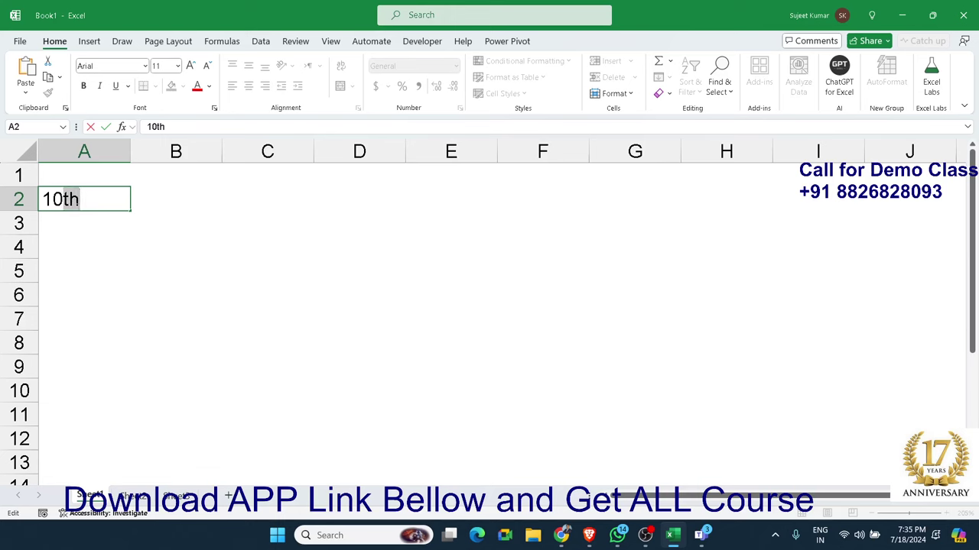
pyautogui.rightClick(78, 200)
pyautogui.click(123, 309)
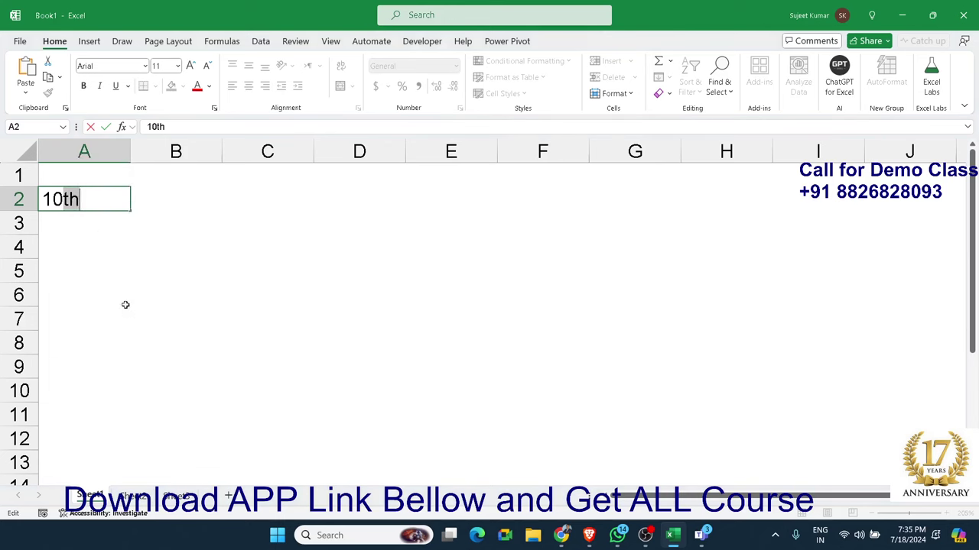
pyautogui.click(61, 318)
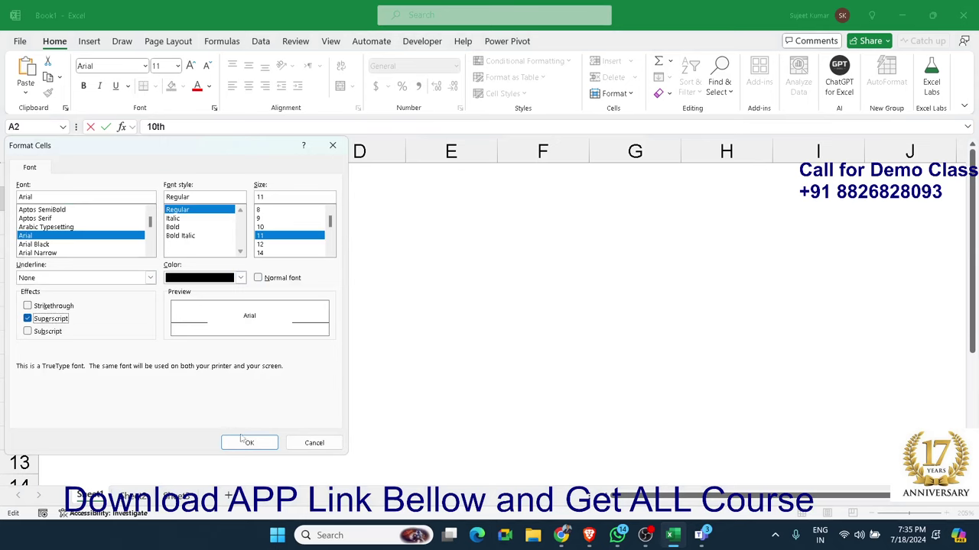
pyautogui.click(243, 442)
pyautogui.moveTo(174, 348); pyautogui.dragTo(173, 333)
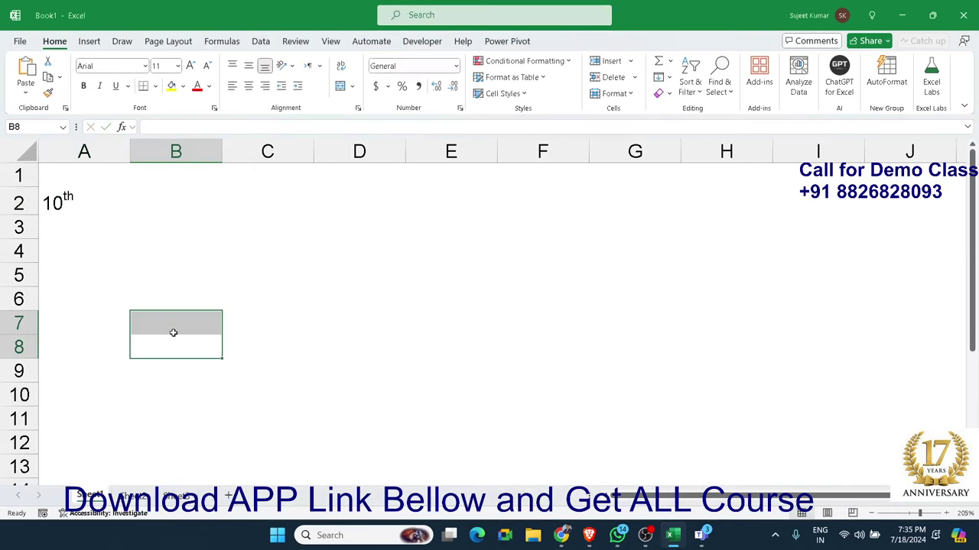
# Enter 10o in A3 and make the 'o' superscript so it reads 10°.
pyautogui.click(79, 226)
pyautogui.write('10o')
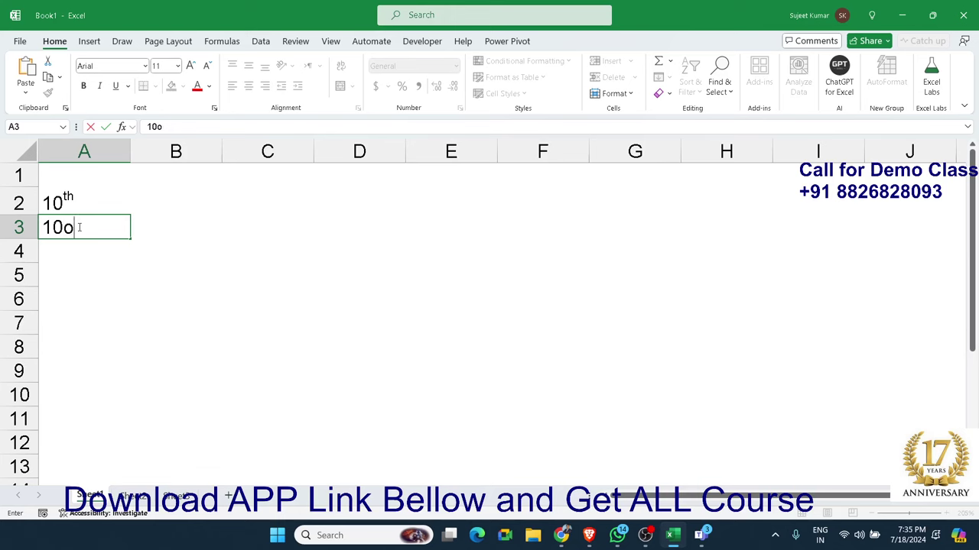
pyautogui.press('Return')
pyautogui.click(68, 225)
pyautogui.press('F2')
pyautogui.moveTo(66, 226); pyautogui.dragTo(75, 226)
pyautogui.rightClick(77, 227)
pyautogui.click(121, 337)
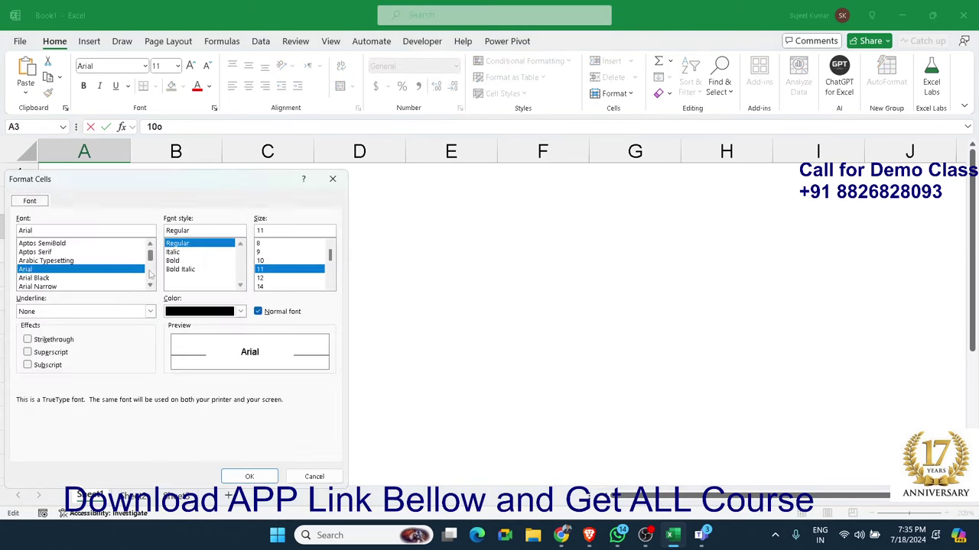
pyautogui.click(43, 353)
pyautogui.click(249, 476)
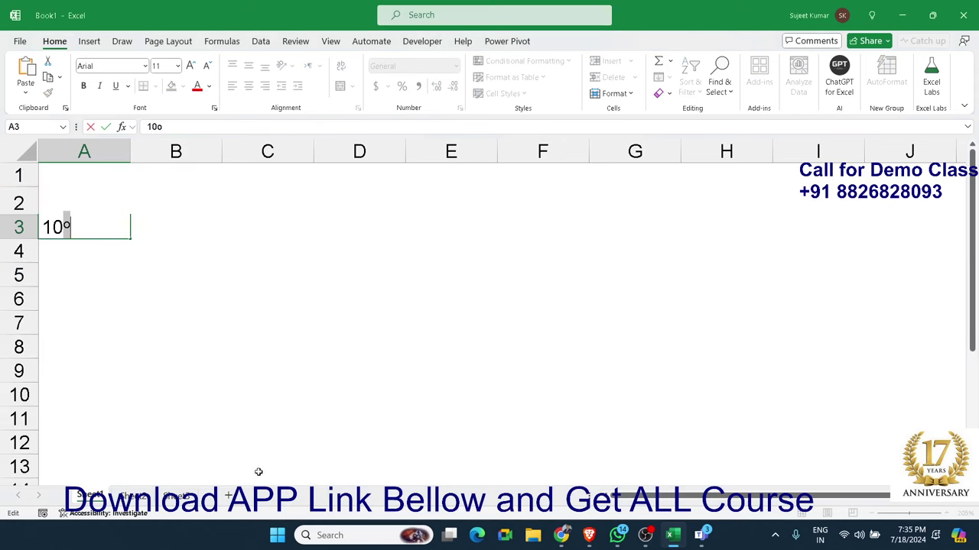
pyautogui.click(217, 375)
pyautogui.moveTo(82, 232); pyautogui.dragTo(80, 192)
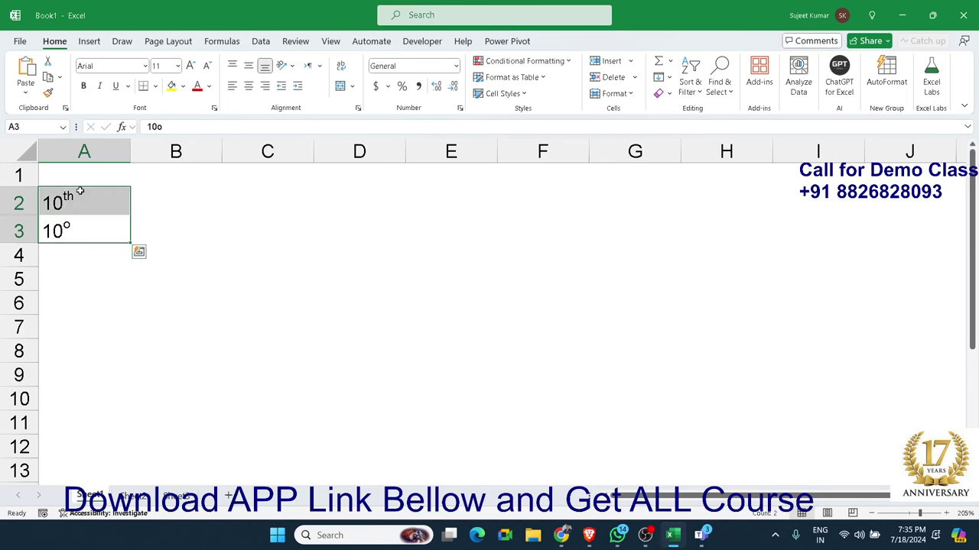
# Enter 85, 25, 63, 25, 65, 36, 65, 25 and 32 down column D from D1.
pyautogui.click(369, 179)
pyautogui.write('8')
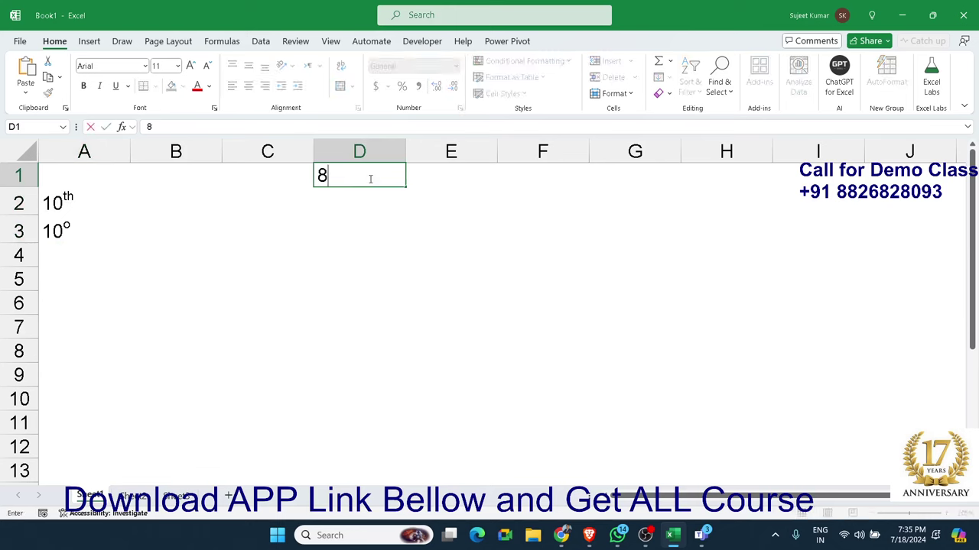
pyautogui.write('5')
pyautogui.press('Return')
pyautogui.write('25')
pyautogui.press('Return')
pyautogui.write('63')
pyautogui.press('Return')
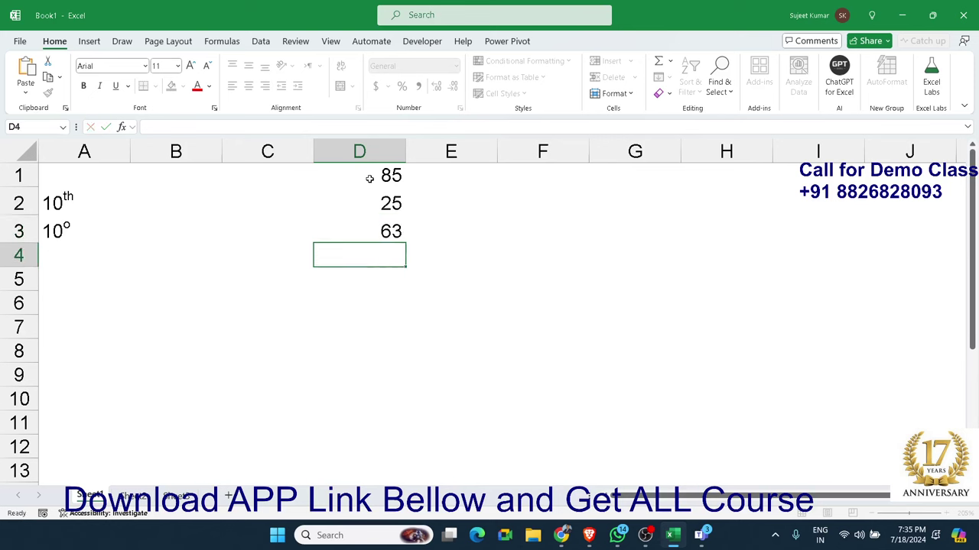
pyautogui.write('25')
pyautogui.press('Return')
pyautogui.write('65')
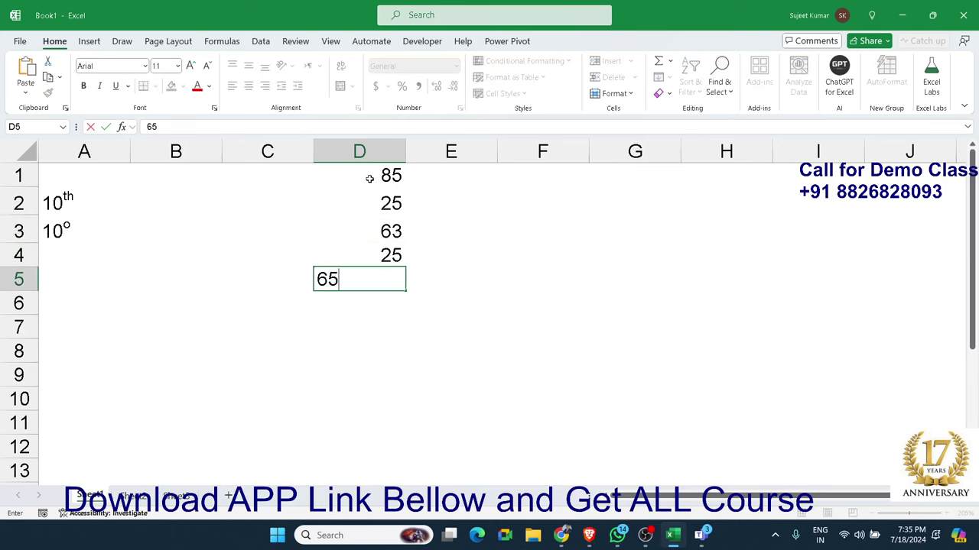
pyautogui.press('Return')
pyautogui.write('36')
pyautogui.press('Return')
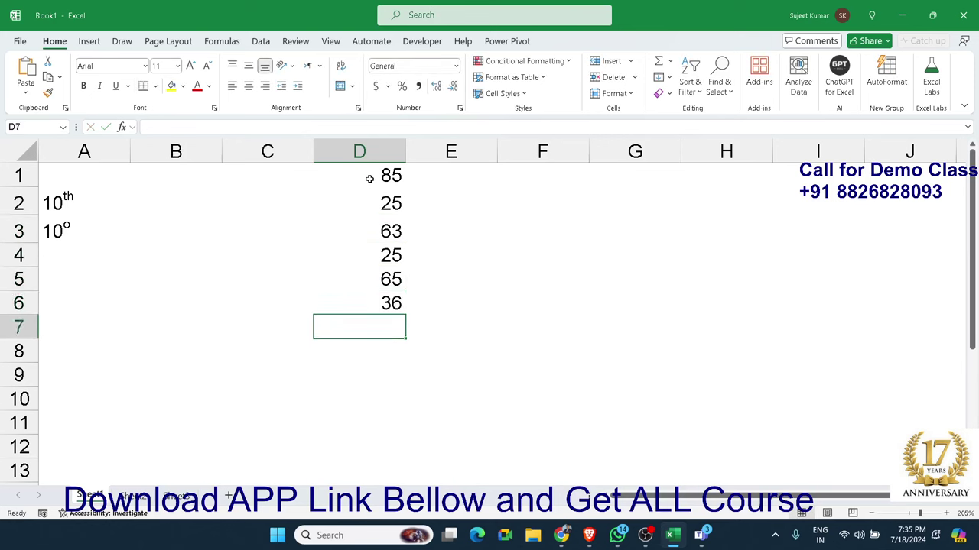
pyautogui.write('65')
pyautogui.press('Return')
pyautogui.write('25')
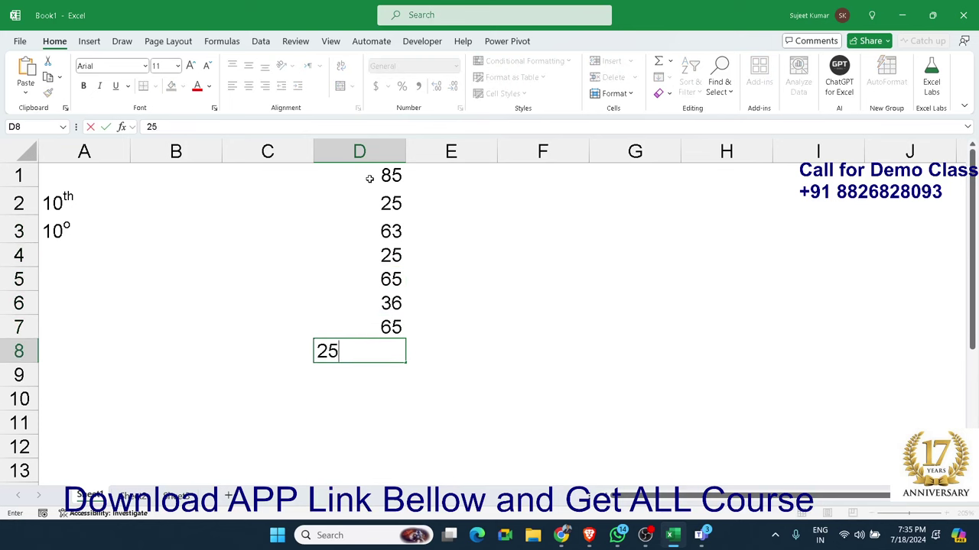
pyautogui.press('Return')
pyautogui.write('32')
pyautogui.press('Return')
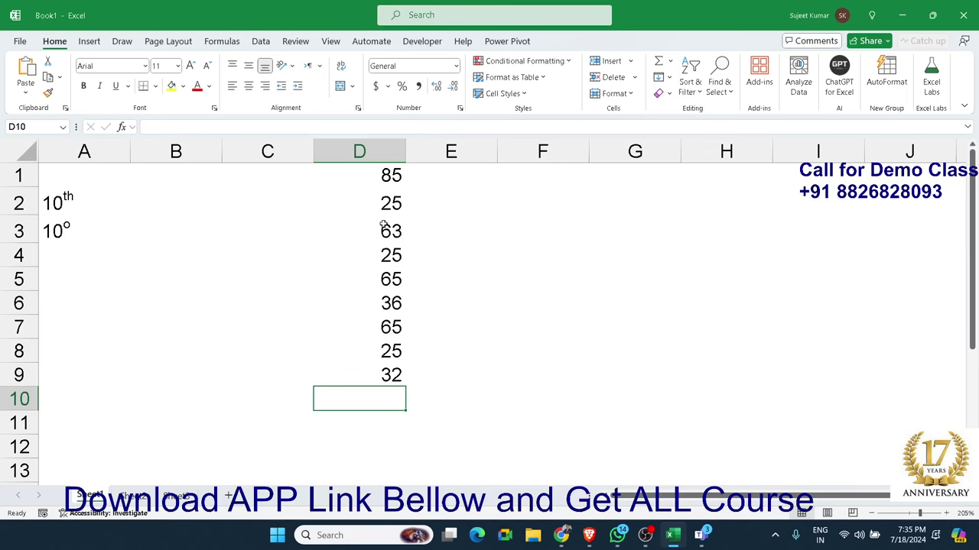
pyautogui.click(75, 220)
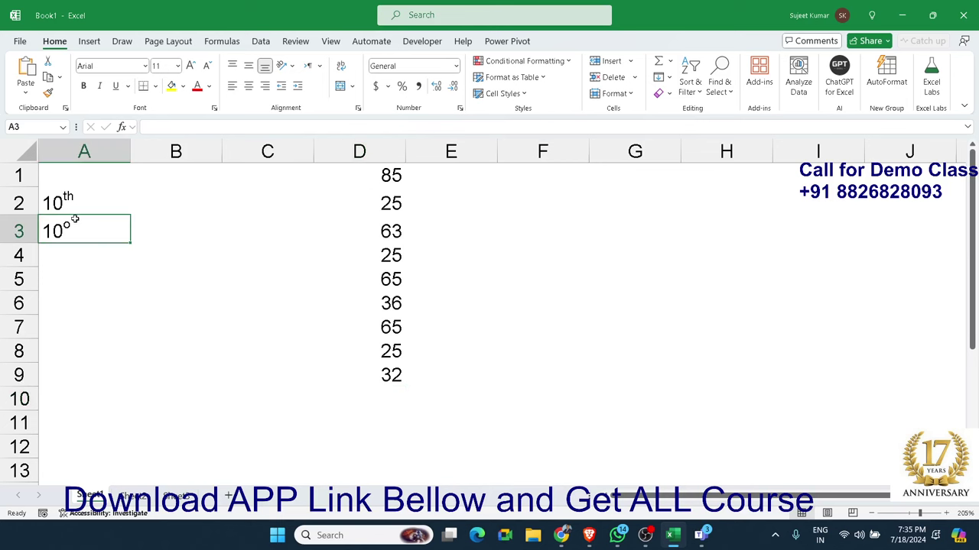
# Append a superscript 'o' to the 85 in D1 so it reads 85°.
pyautogui.click(401, 174)
pyautogui.doubleClick(404, 175)
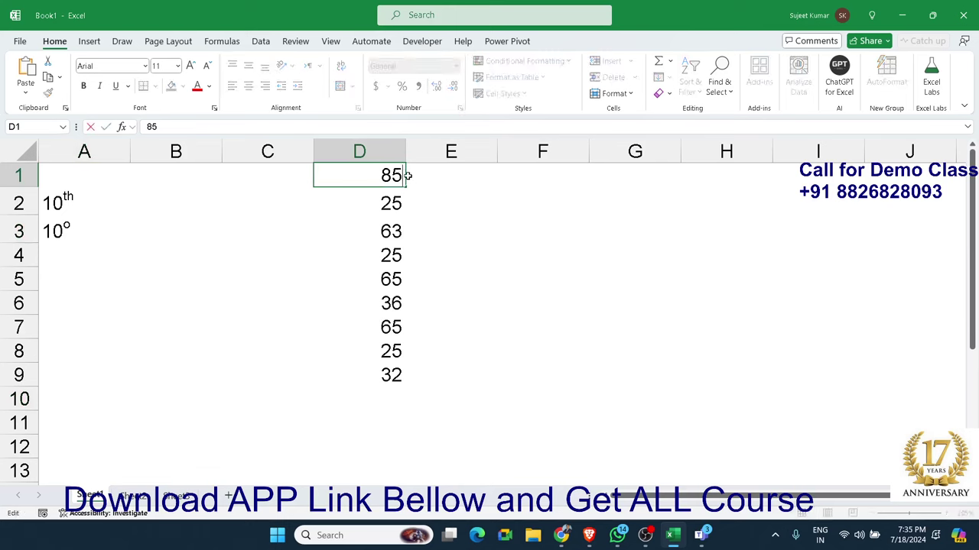
pyautogui.write('o')
pyautogui.press('Return')
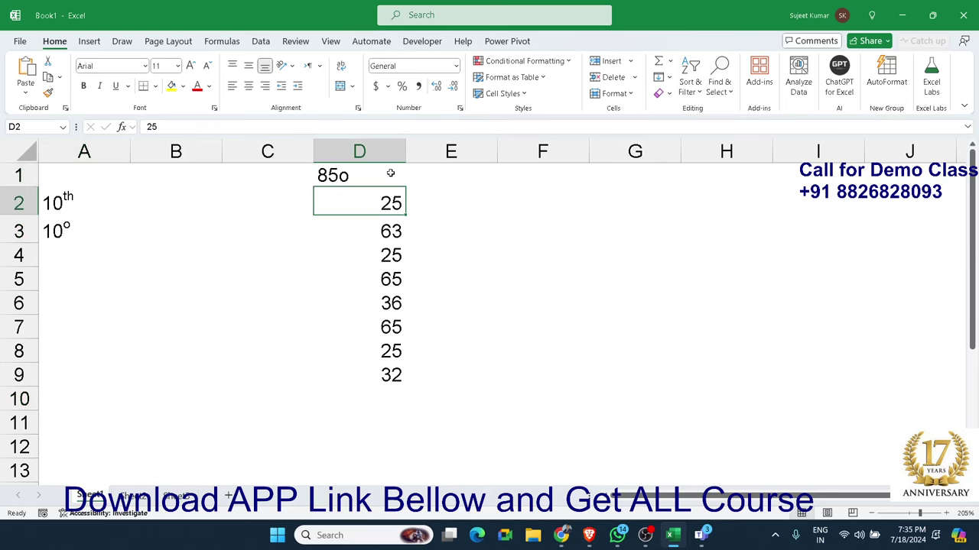
pyautogui.doubleClick(344, 176)
pyautogui.rightClick(347, 176)
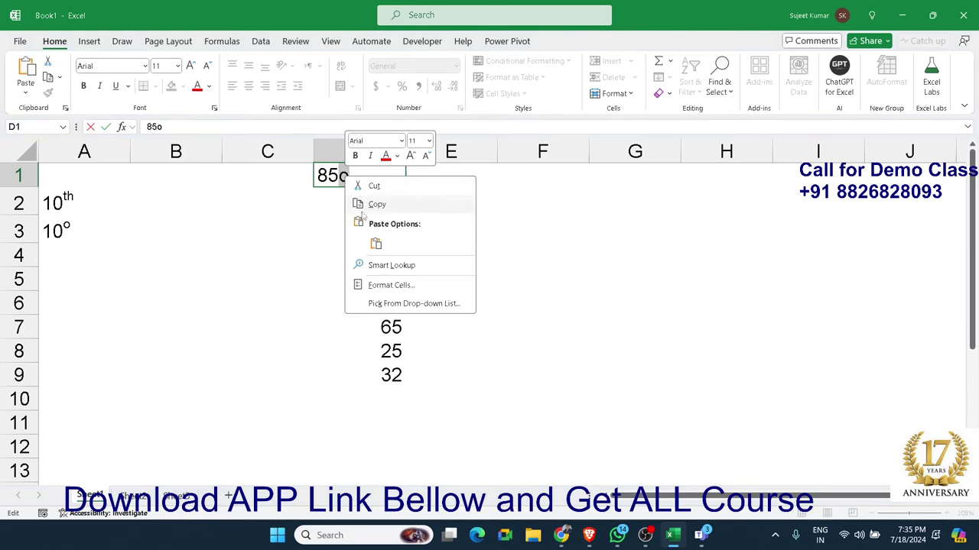
pyautogui.click(390, 285)
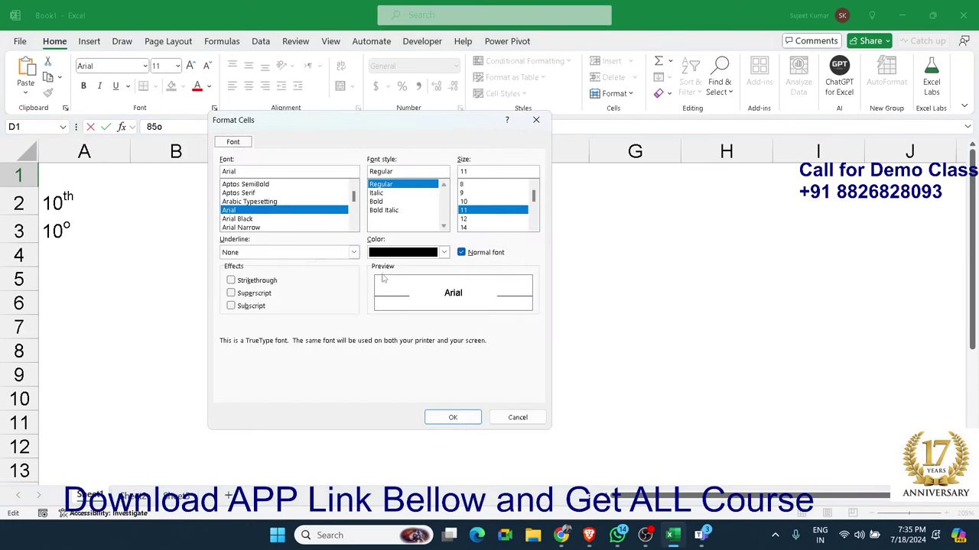
pyautogui.click(253, 293)
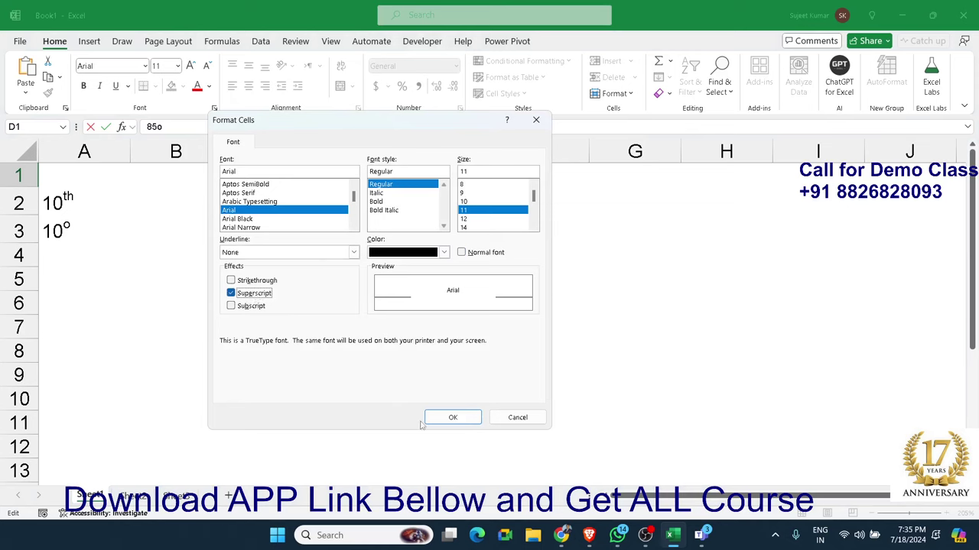
pyautogui.click(453, 417)
pyautogui.click(356, 393)
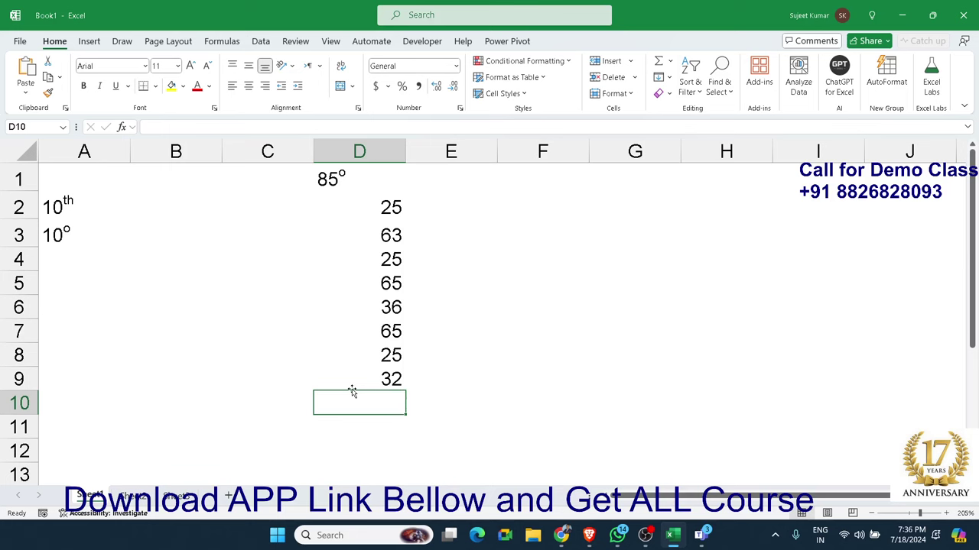
# Undo the degree sign so D1 is the plain number 85 again.
pyautogui.click(370, 215)
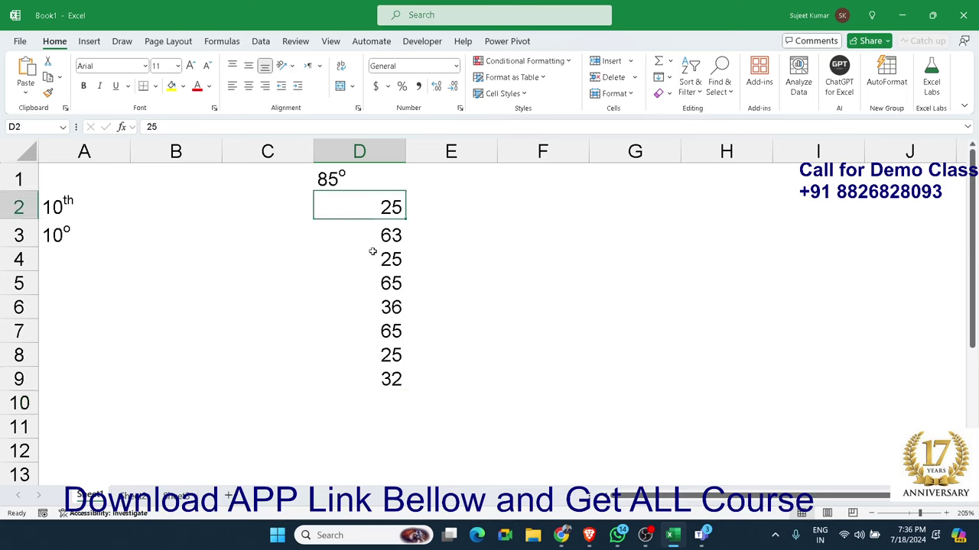
pyautogui.click(369, 307)
pyautogui.click(366, 342)
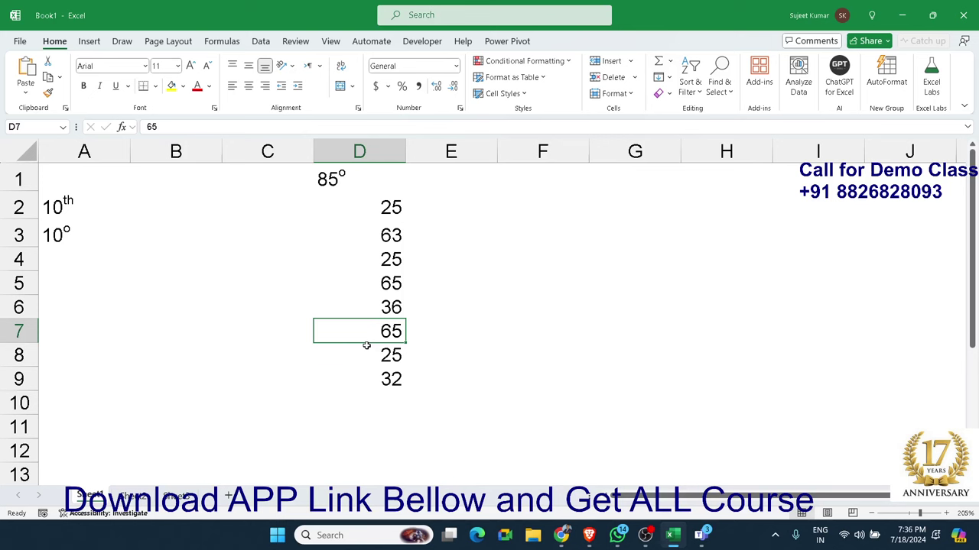
pyautogui.hotkey('ctrl', 'z')
pyautogui.hotkey('ctrl', 'z')
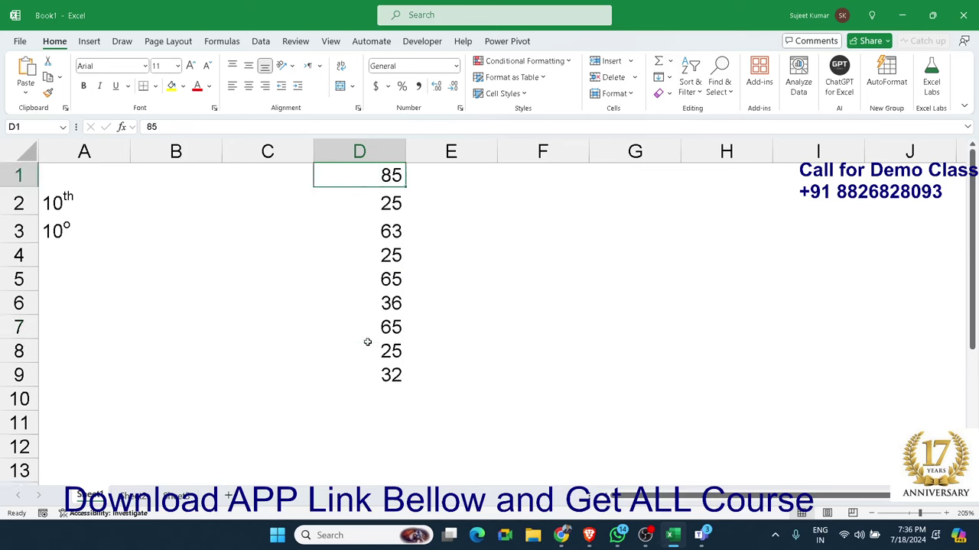
# Enter 'o' in E1 and fill it down through E9 with Ctrl+D.
pyautogui.click(423, 180)
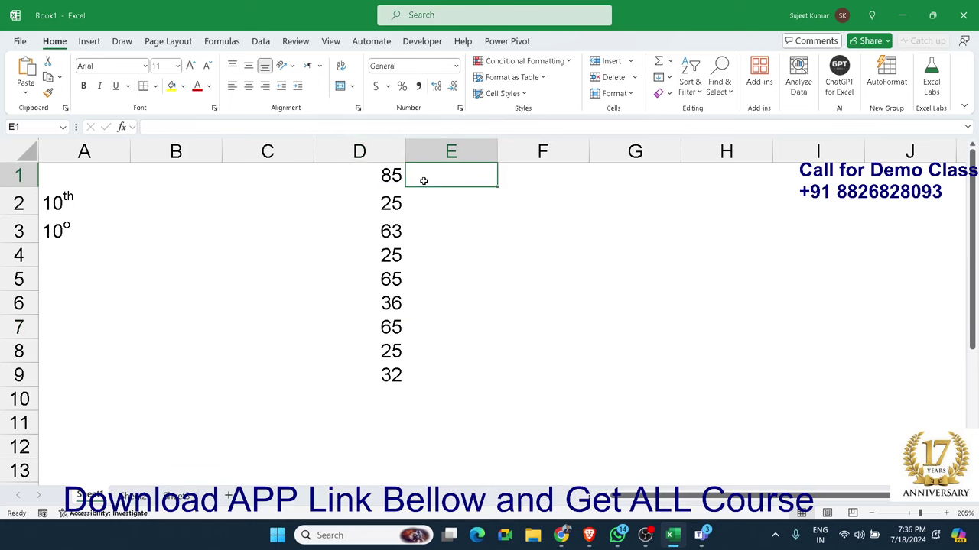
pyautogui.write('o')
pyautogui.press('Return')
pyautogui.press('Left')
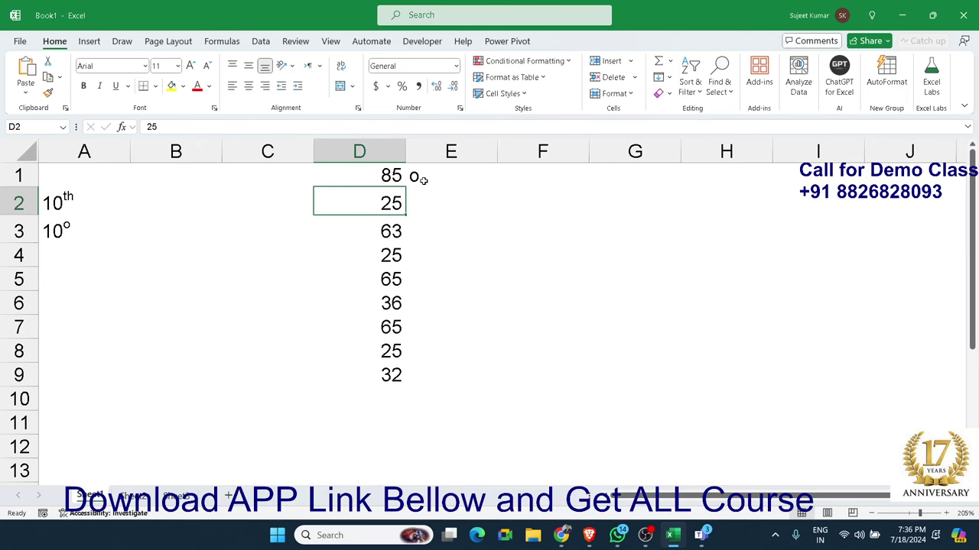
pyautogui.hotkey('ctrl', 'Down')
pyautogui.press('Right')
pyautogui.hotkey('ctrl', 'shift', 'Up')
pyautogui.hotkey('ctrl', 'd')
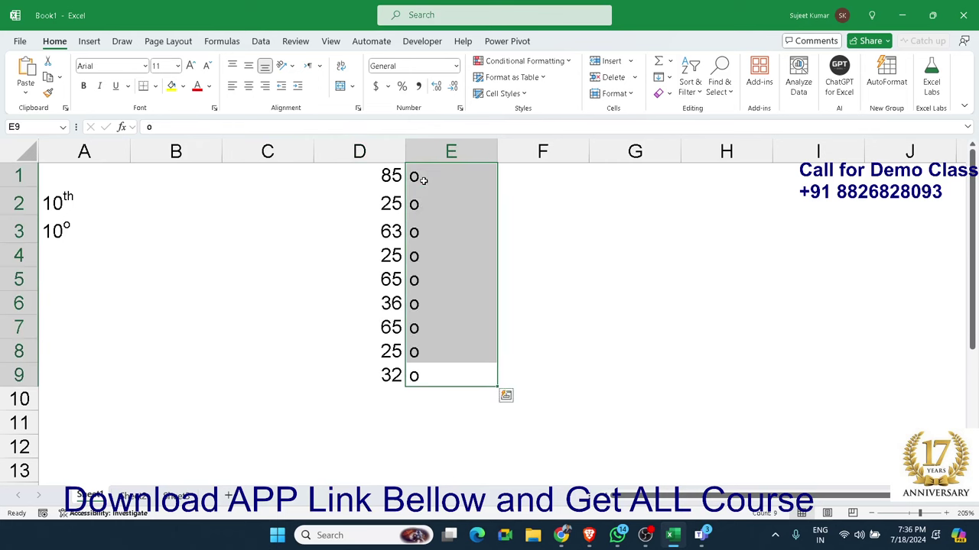
# Format the 'o' characters in E1:E9 as superscript.
pyautogui.rightClick(424, 179)
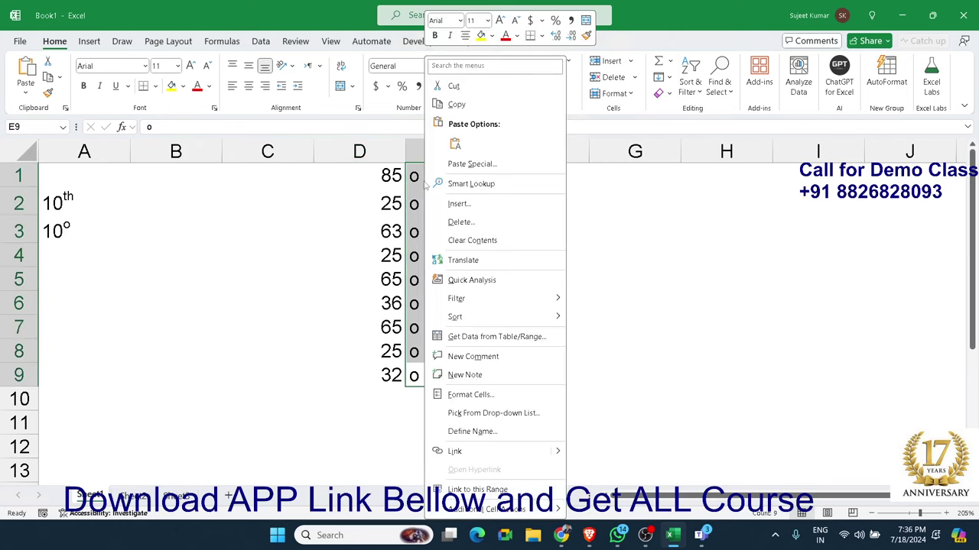
pyautogui.click(456, 394)
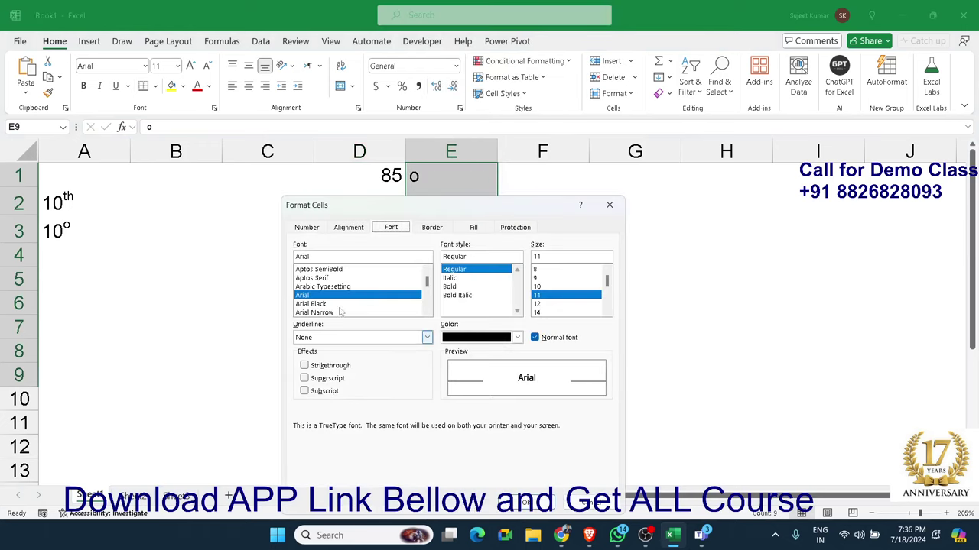
pyautogui.click(325, 379)
pyautogui.click(526, 502)
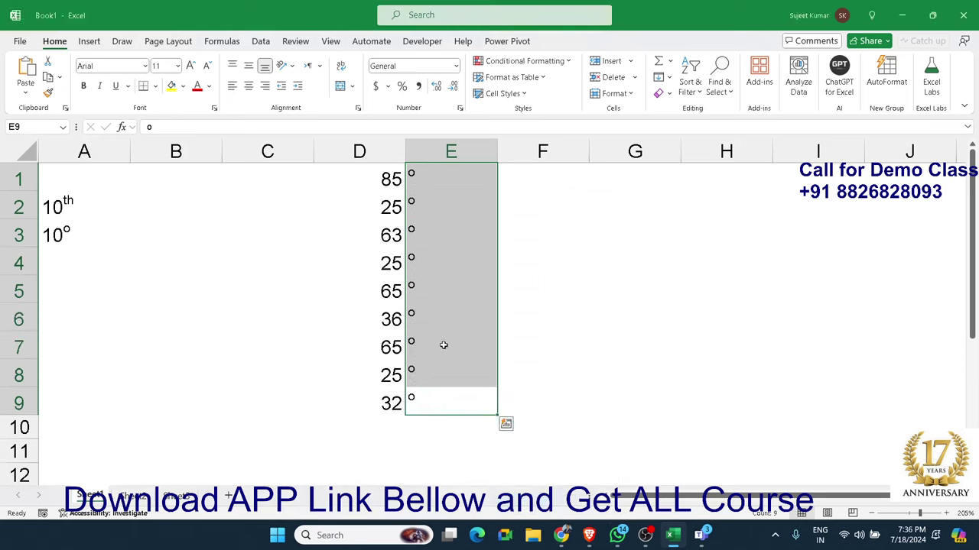
pyautogui.click(168, 42)
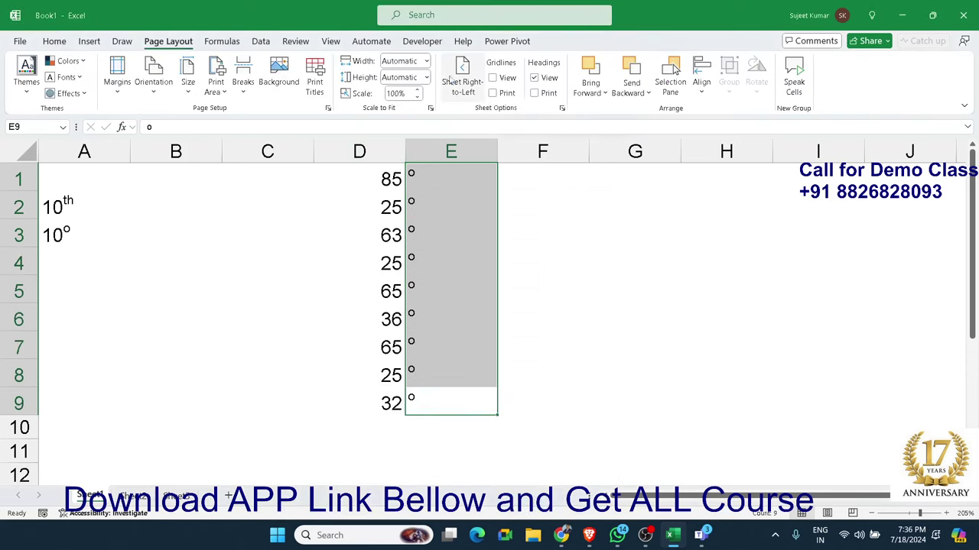
pyautogui.click(459, 152)
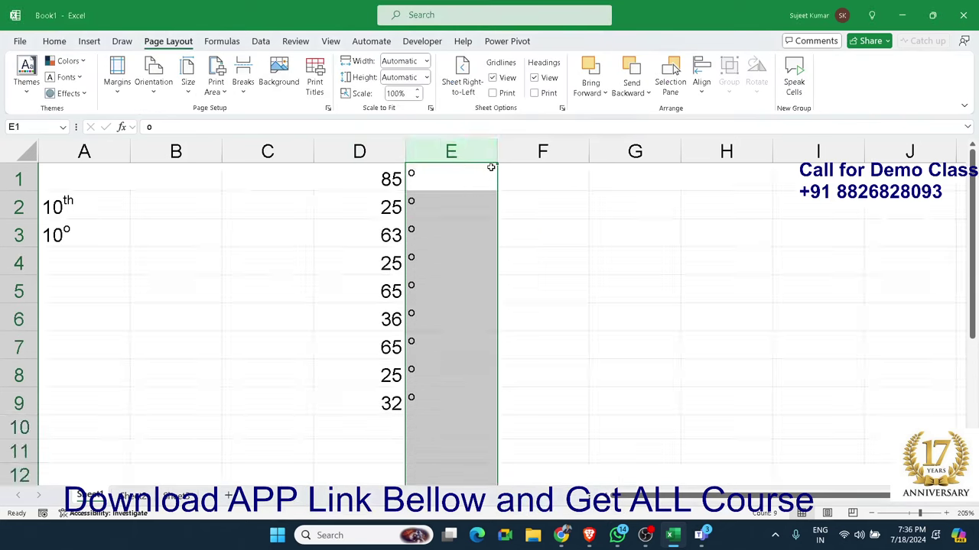
# Narrow column E and give D1:E9 outline and inside borders.
pyautogui.moveTo(497, 151)
pyautogui.mouseDown()
pyautogui.moveTo(352, 153)
pyautogui.moveTo(358, 394)
pyautogui.mouseUp()
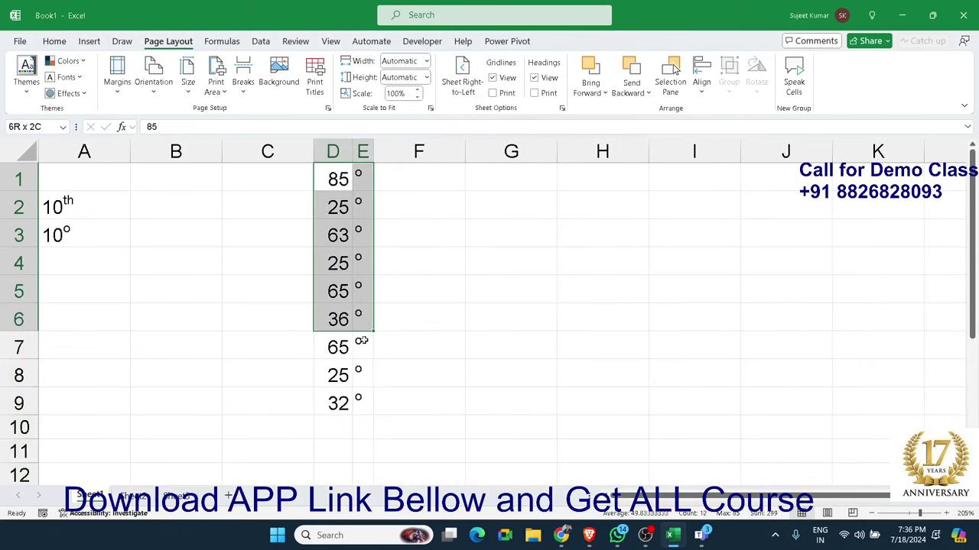
pyautogui.rightClick(358, 394)
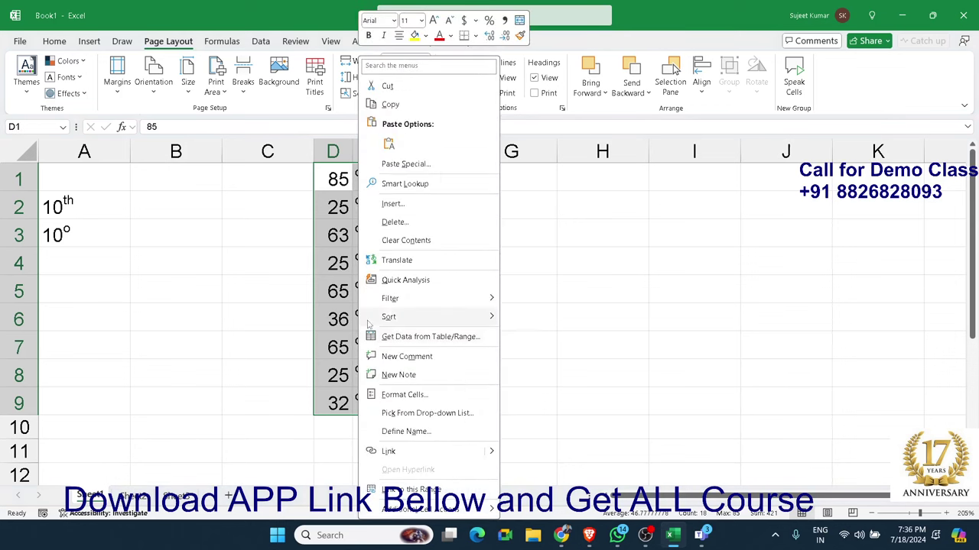
pyautogui.click(399, 395)
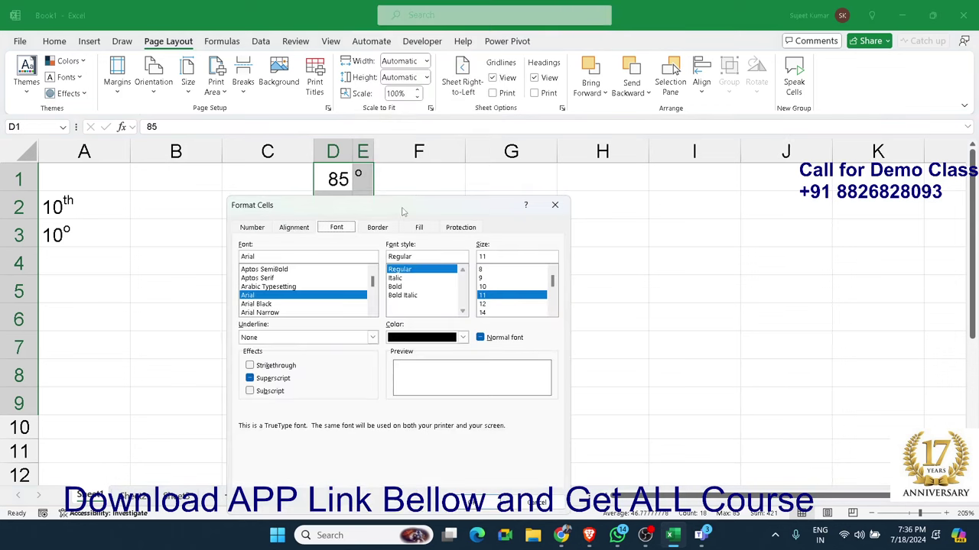
pyautogui.moveTo(405, 212); pyautogui.dragTo(632, 163)
pyautogui.click(604, 179)
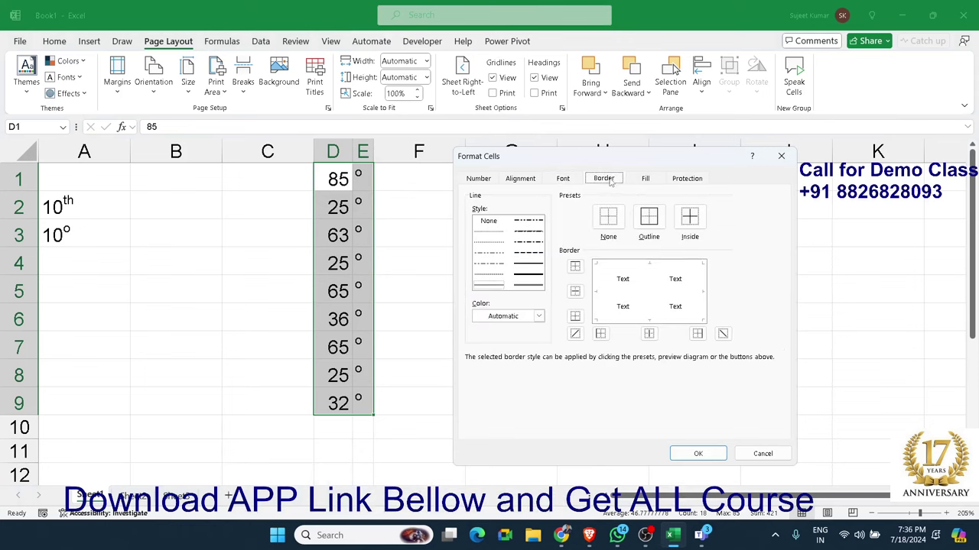
pyautogui.click(648, 219)
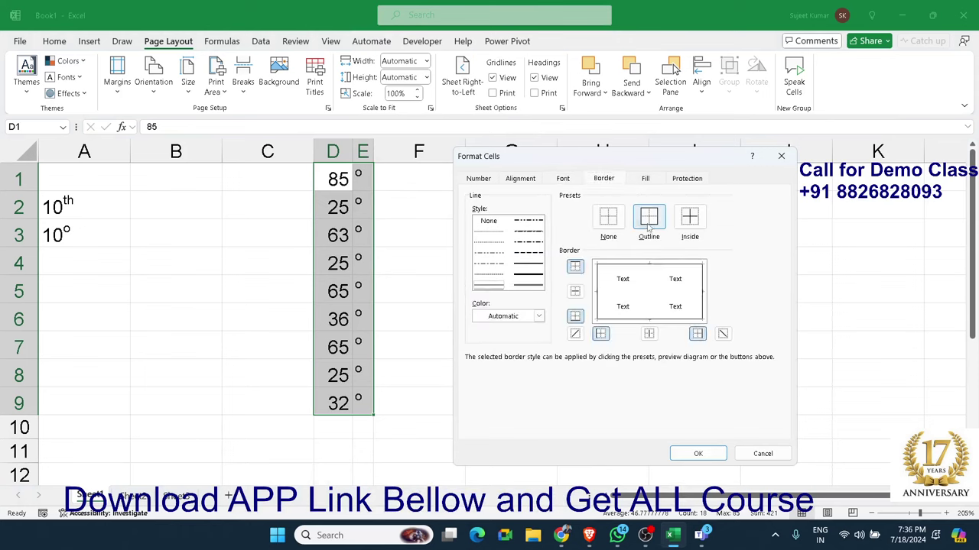
pyautogui.click(574, 291)
pyautogui.click(649, 334)
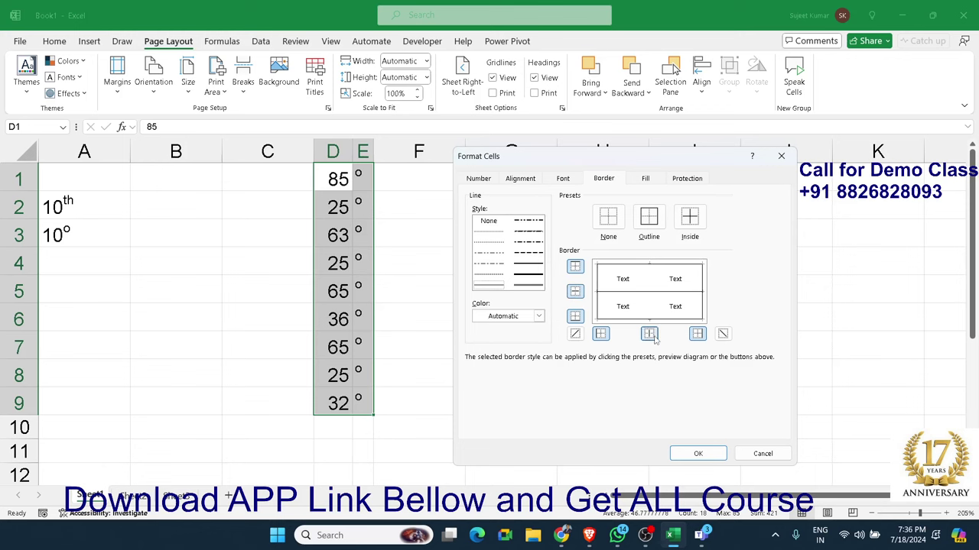
pyautogui.click(697, 453)
pyautogui.click(497, 272)
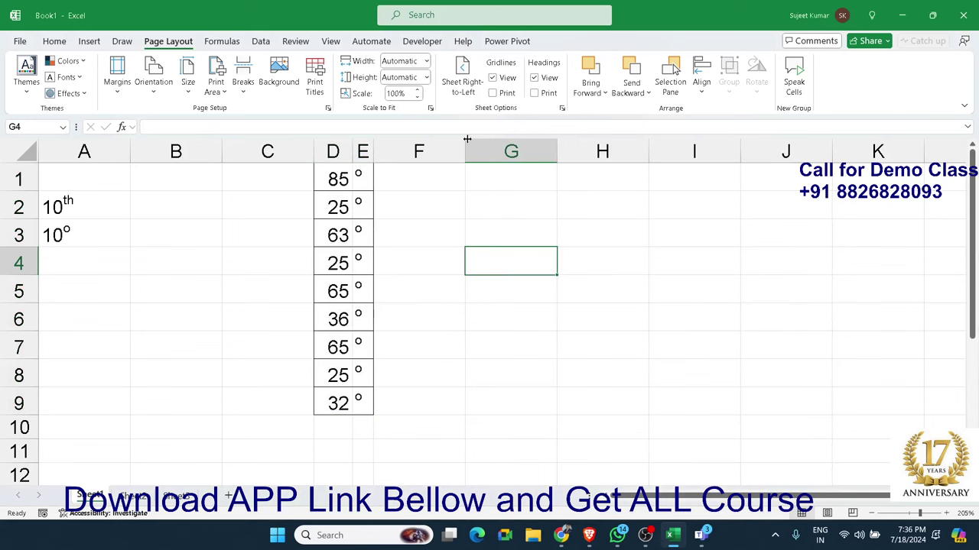
pyautogui.moveTo(373, 153); pyautogui.dragTo(366, 162)
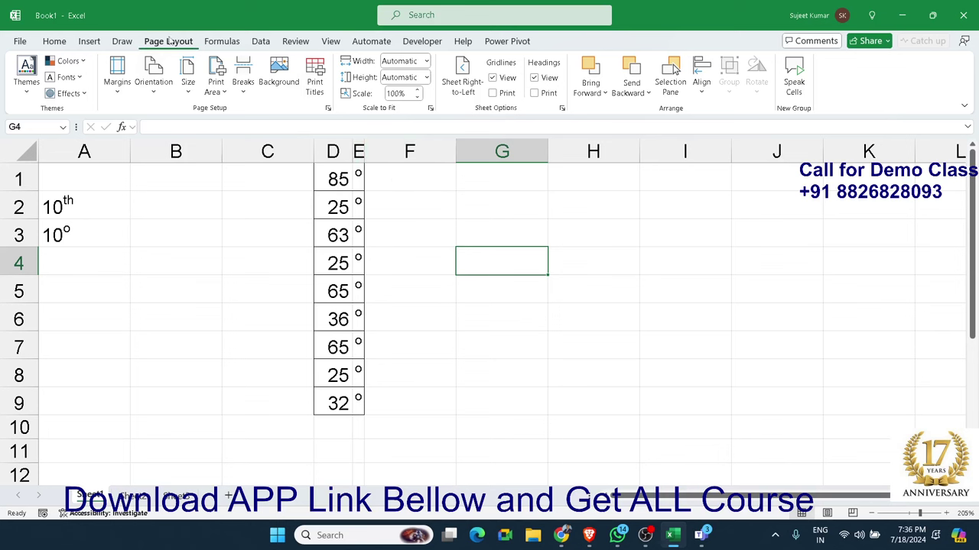
# Hide the worksheet gridlines and check the bordered values.
pyautogui.click(492, 77)
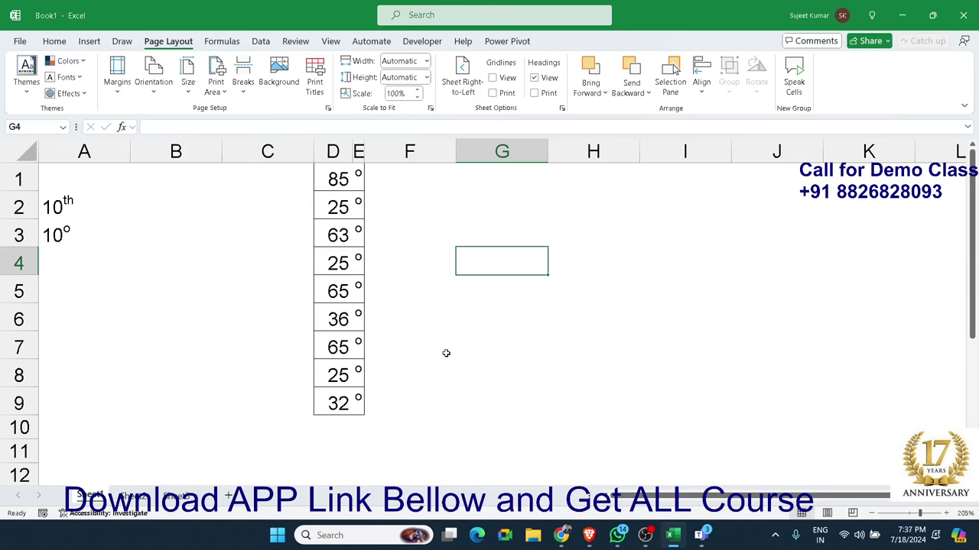
pyautogui.click(356, 287)
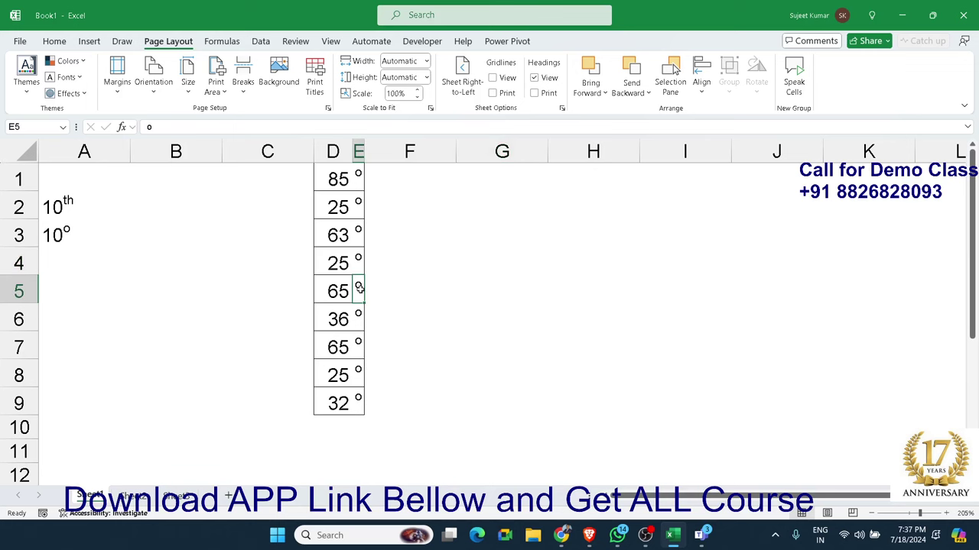
pyautogui.click(337, 289)
pyautogui.click(422, 315)
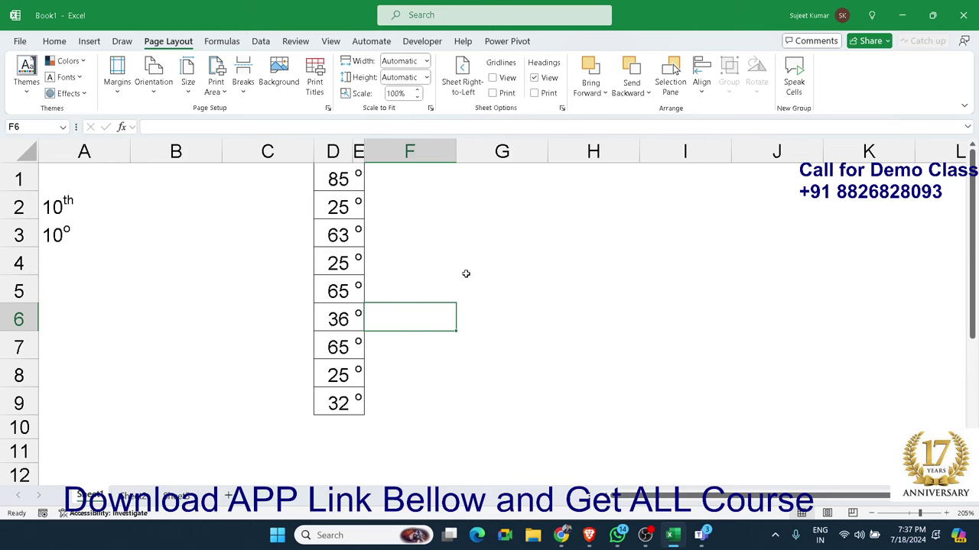
# Go to Sheet2, then select the appeal notification text and date in YouTube Studio.
pyautogui.click(126, 497)
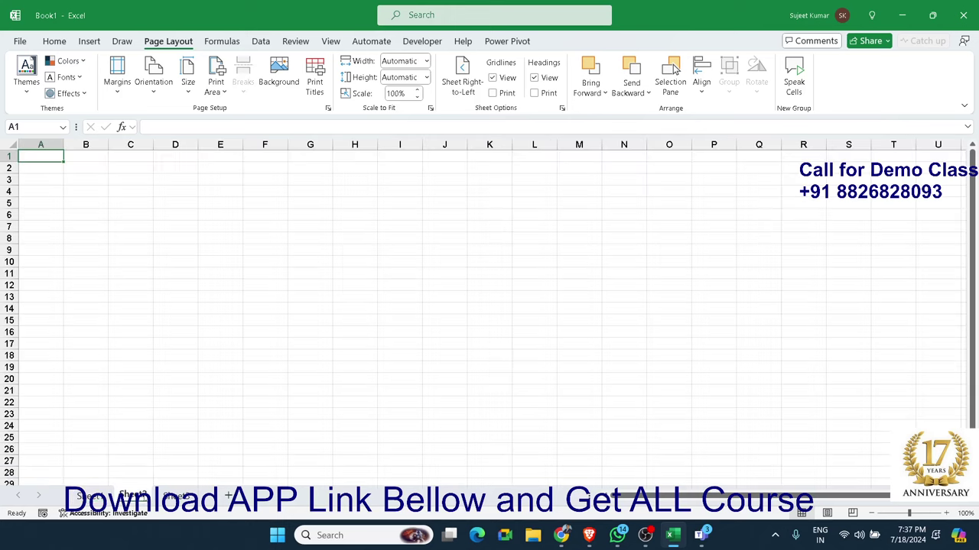
pyautogui.click(562, 535)
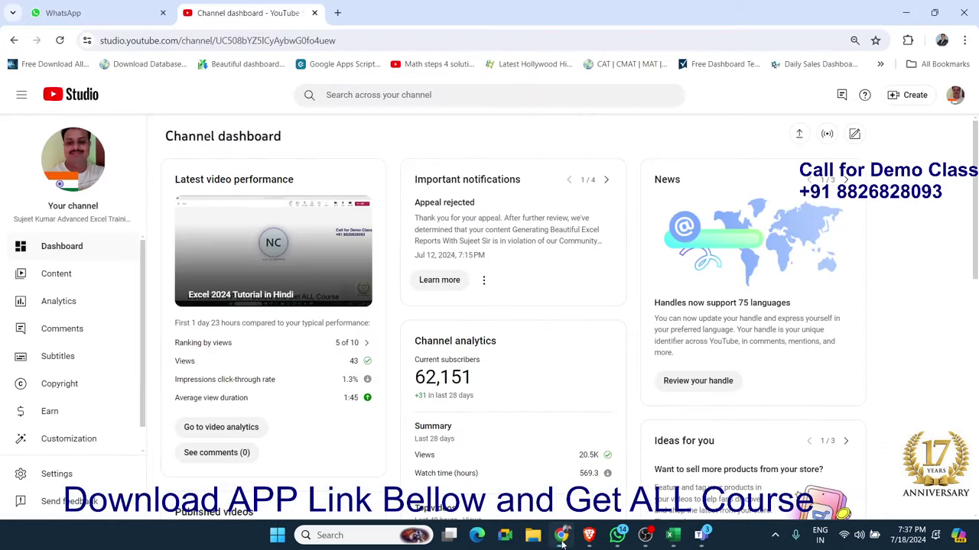
pyautogui.moveTo(486, 258)
pyautogui.mouseDown()
pyautogui.moveTo(426, 241)
pyautogui.moveTo(411, 224)
pyautogui.mouseUp()
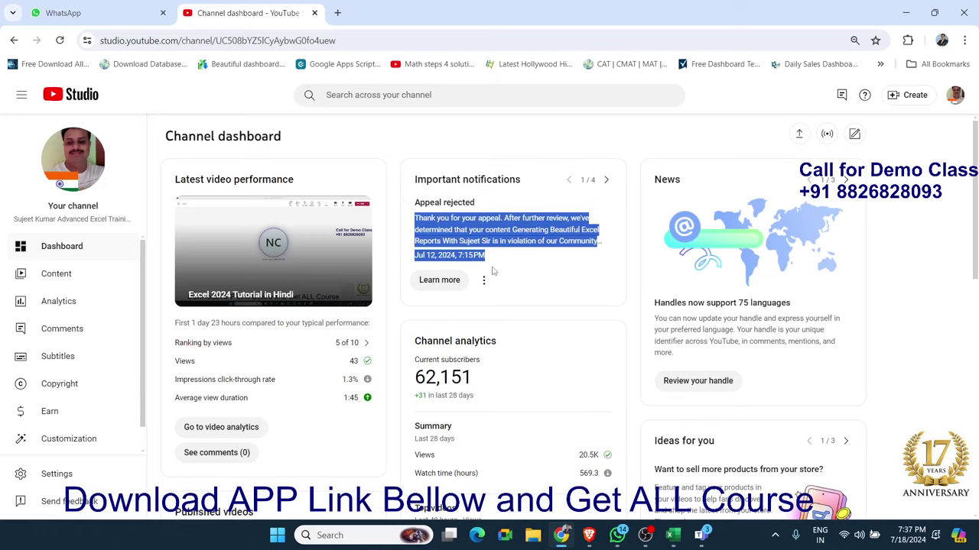
# Back in Excel, try pasting the appeal text into E5, then undo it.
pyautogui.hotkey('alt', 'Tab')
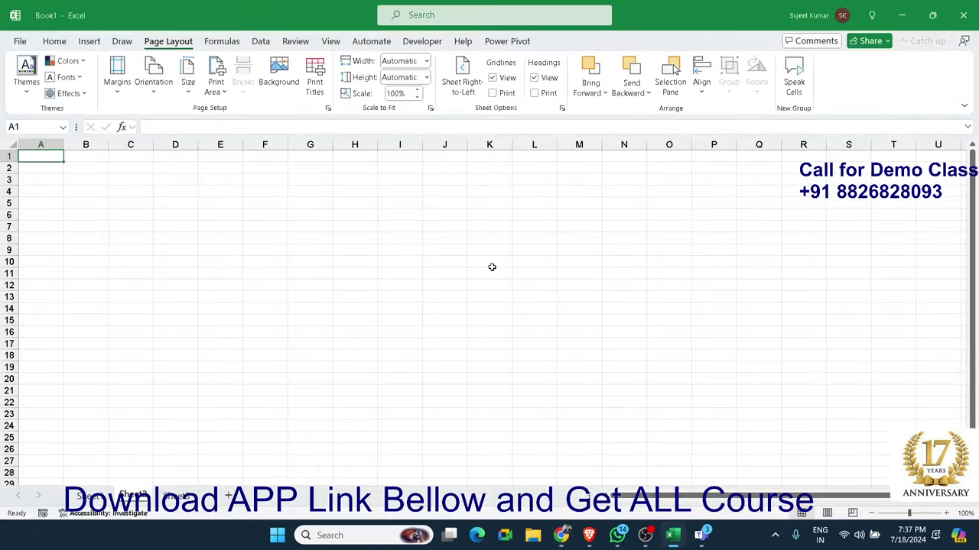
pyautogui.click(239, 204)
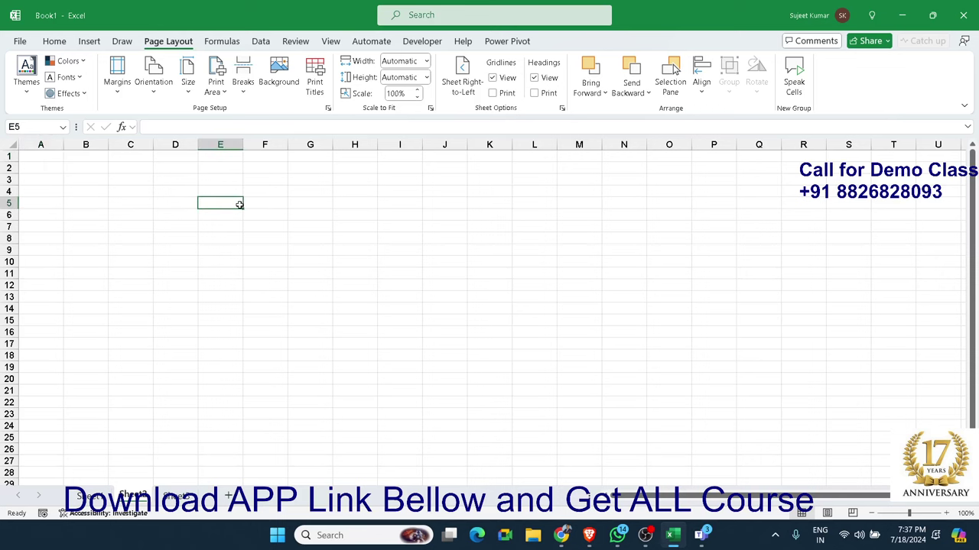
pyautogui.write("Thank you for your appeal. After further review, we've determined that your content Generating Beautiful Excel Reports With Sujeet Sir is in violation of our Community Guidelines, and therefore will remain off YouTube. Jul 12, 2024, 7:15 PM")
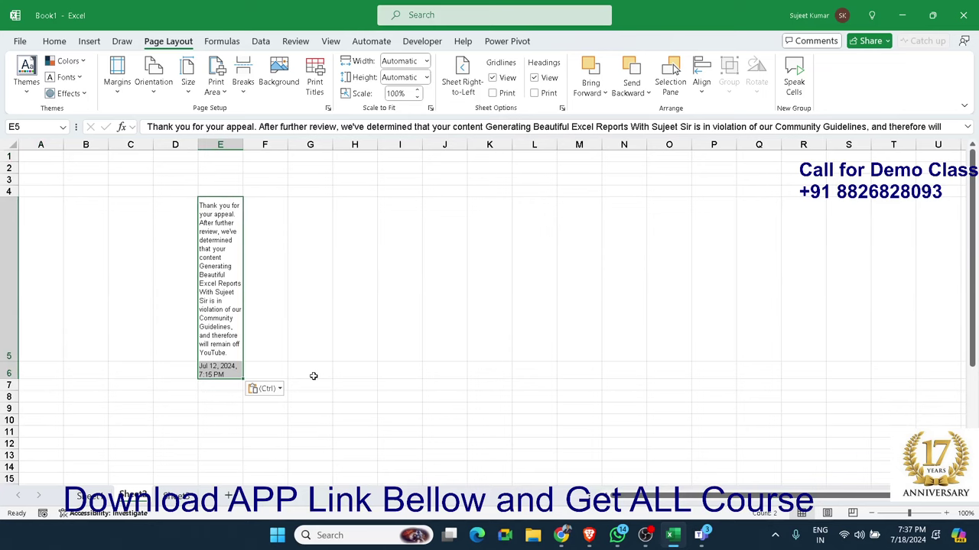
pyautogui.hotkey('ctrl', 'z')
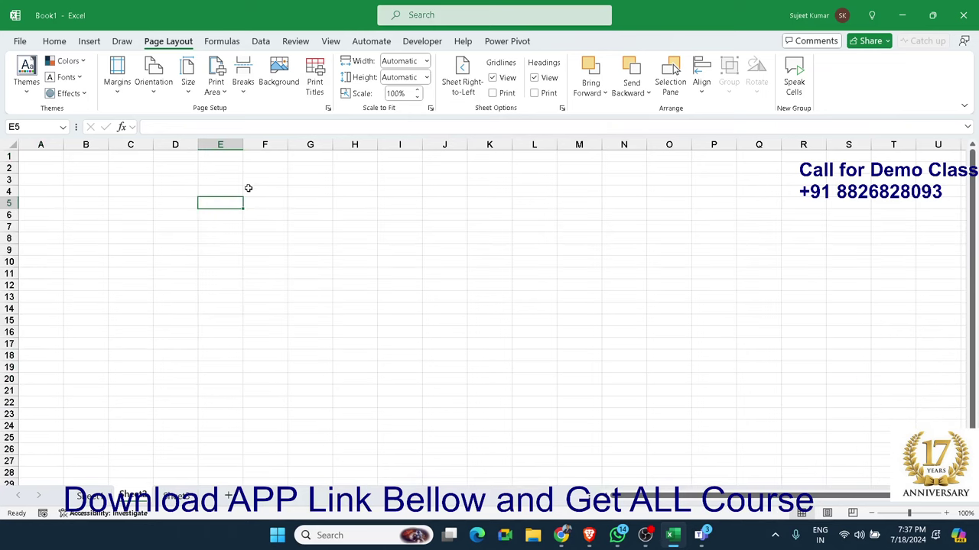
# Merge E4:L15 into one centred cell with Merge & Center.
pyautogui.moveTo(239, 190)
pyautogui.mouseDown()
pyautogui.moveTo(546, 311)
pyautogui.moveTo(545, 320)
pyautogui.mouseUp()
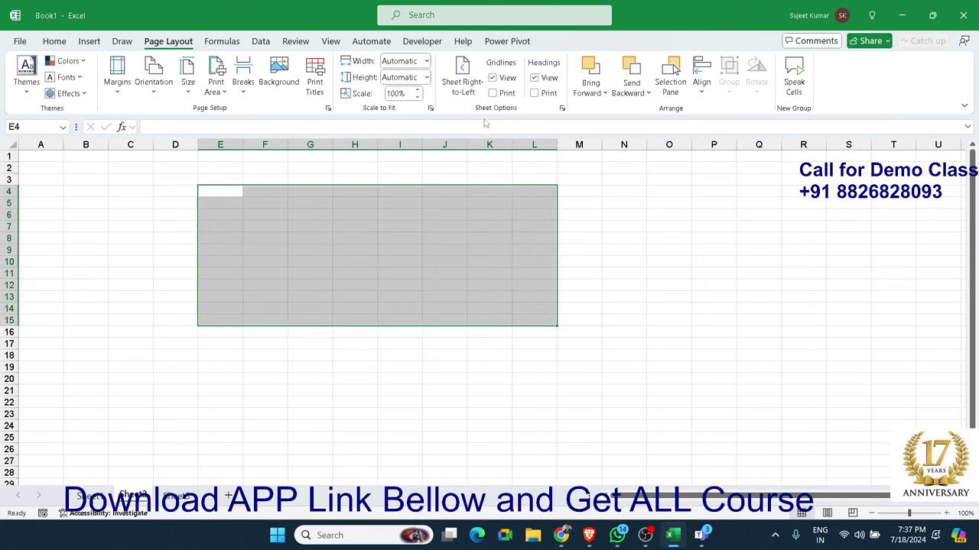
pyautogui.click(66, 44)
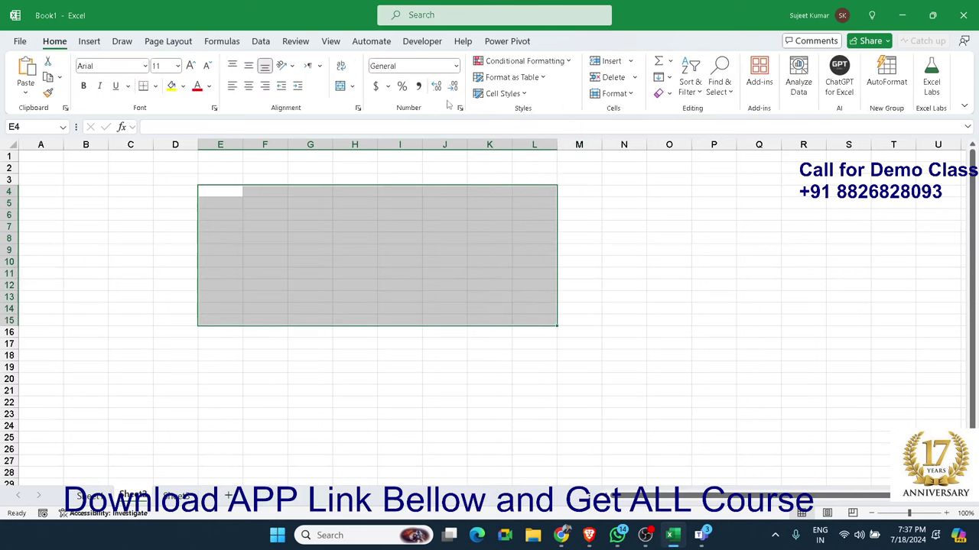
pyautogui.click(341, 86)
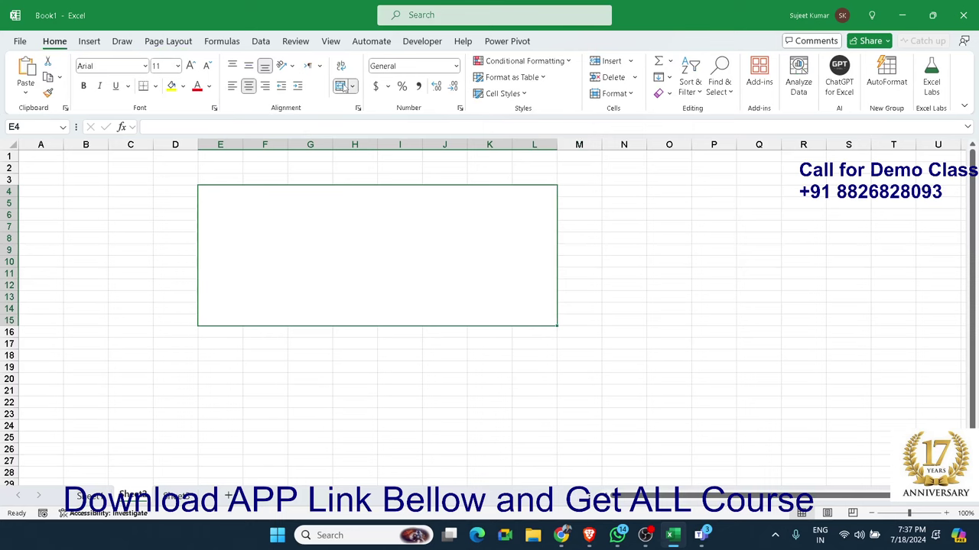
pyautogui.click(659, 248)
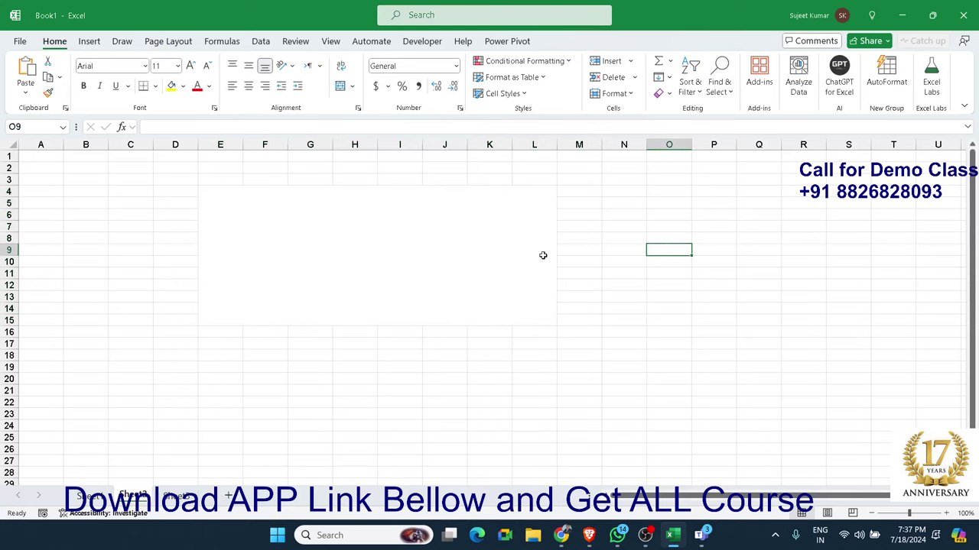
# Attempt pasting into the merged cell, dismissing the size-mismatch and merged-cell warnings.
pyautogui.click(510, 246)
pyautogui.hotkey('ctrl', 'v')
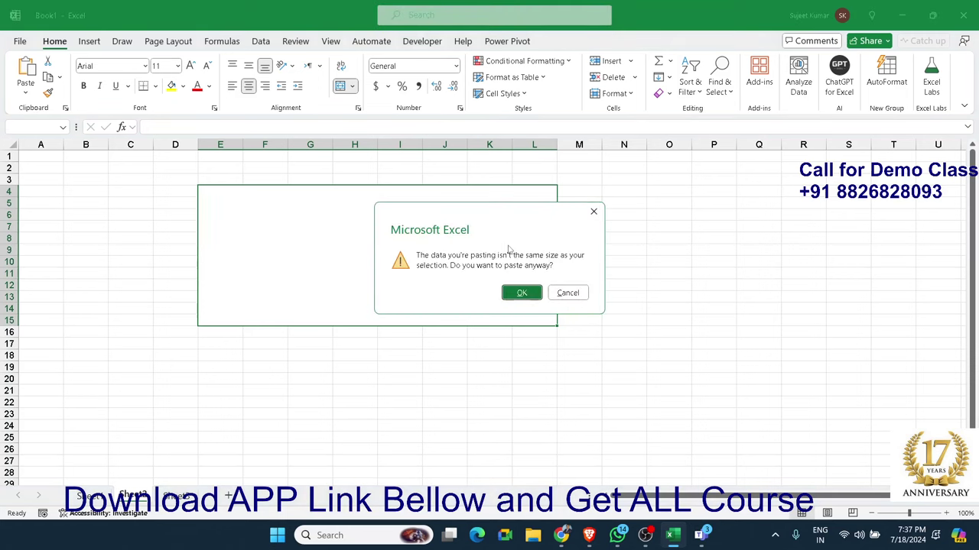
pyautogui.click(513, 292)
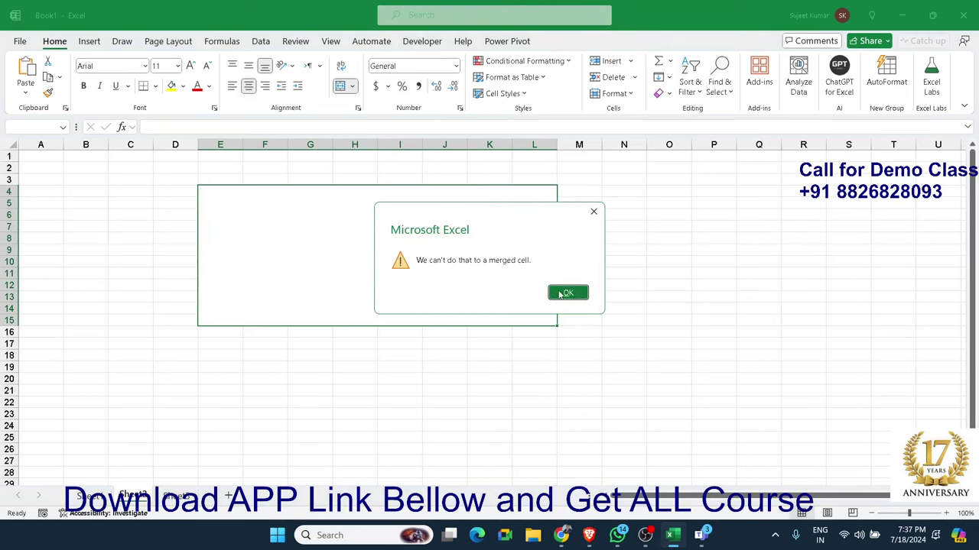
pyautogui.click(562, 293)
pyautogui.click(636, 294)
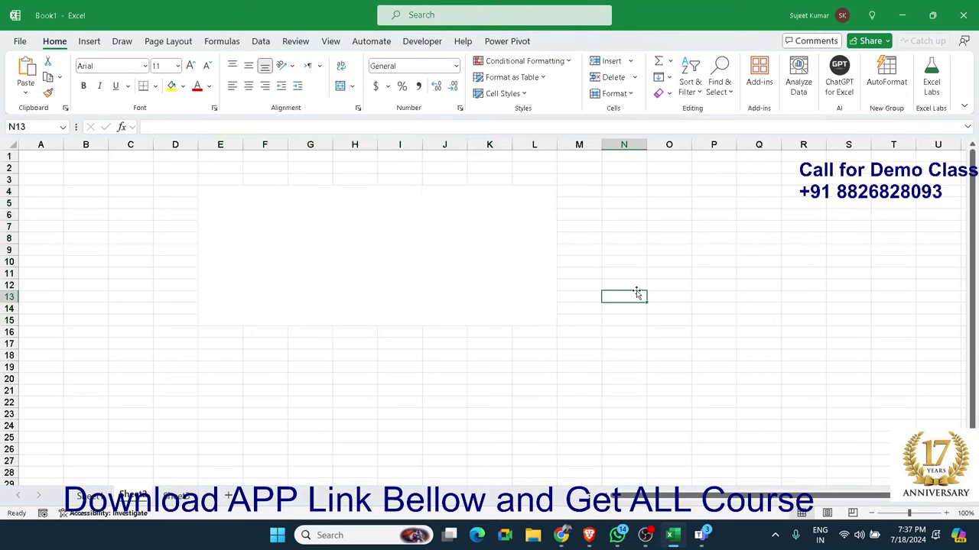
pyautogui.click(429, 295)
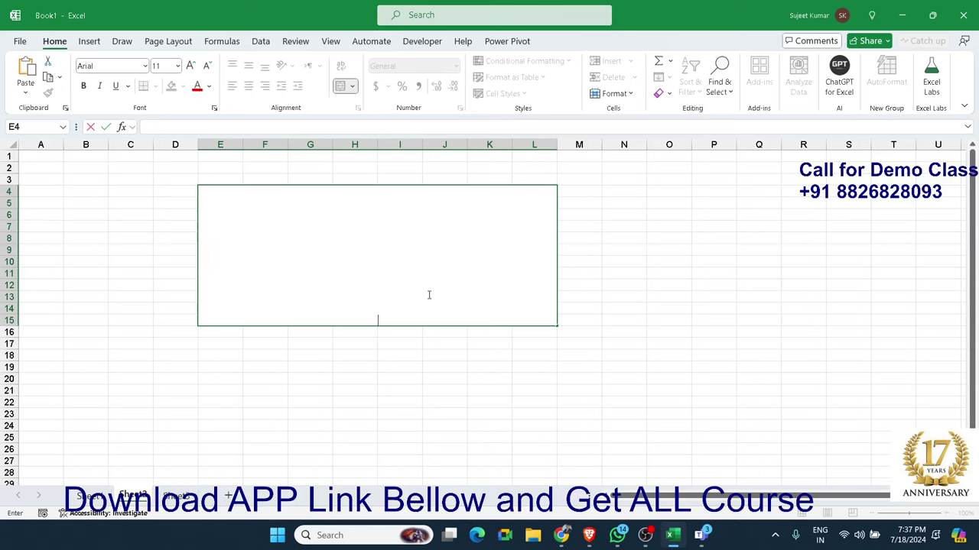
# Paste the appeal message into the merged cell, left-aligned and middle-aligned vertically.
pyautogui.write("Thank you for your appeal. After further review, we've determined that your content Generating Beautiful Excel Reports With Sujeet Sir is in violation of our Community Guidelines, and therefore will remain off YouTube. Jul 12, 2024, 7:15 PM")
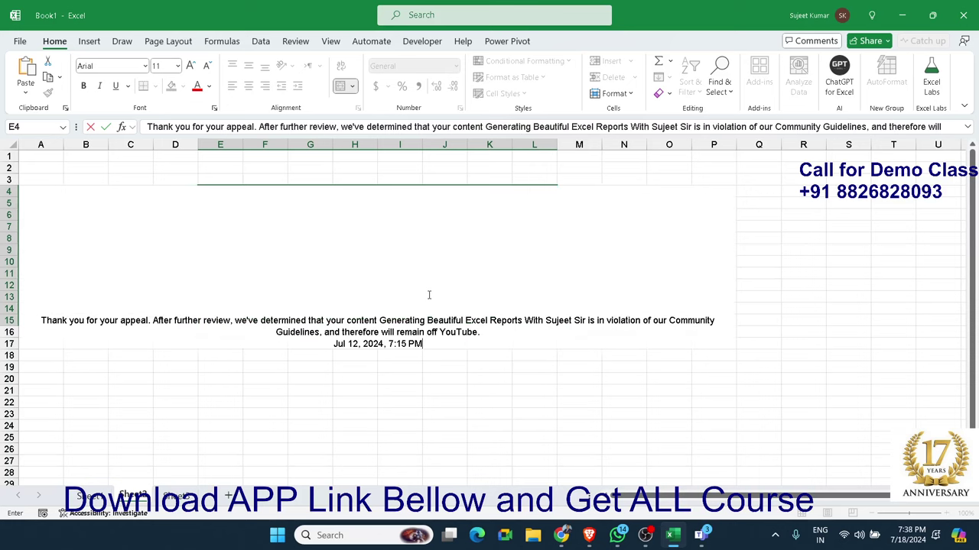
pyautogui.press('Return')
pyautogui.click(421, 310)
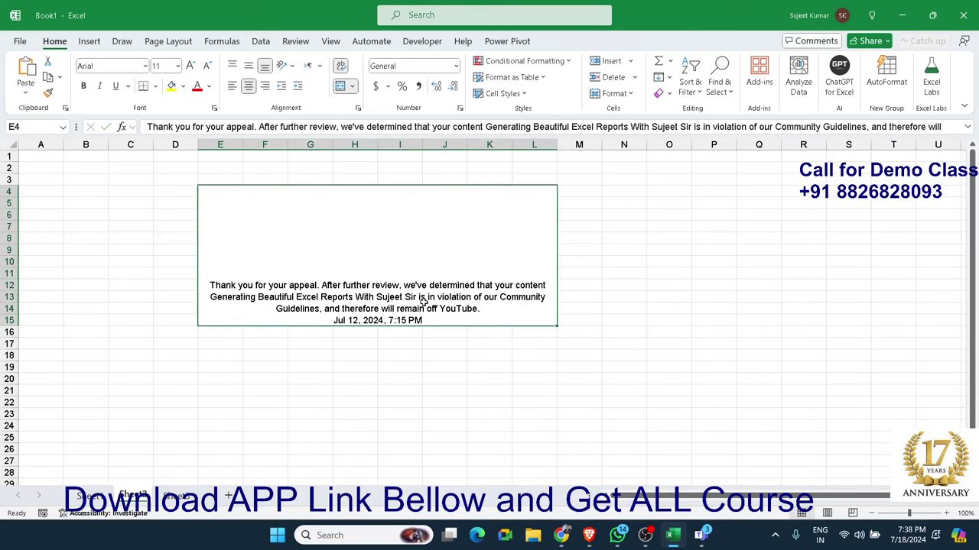
pyautogui.click(232, 86)
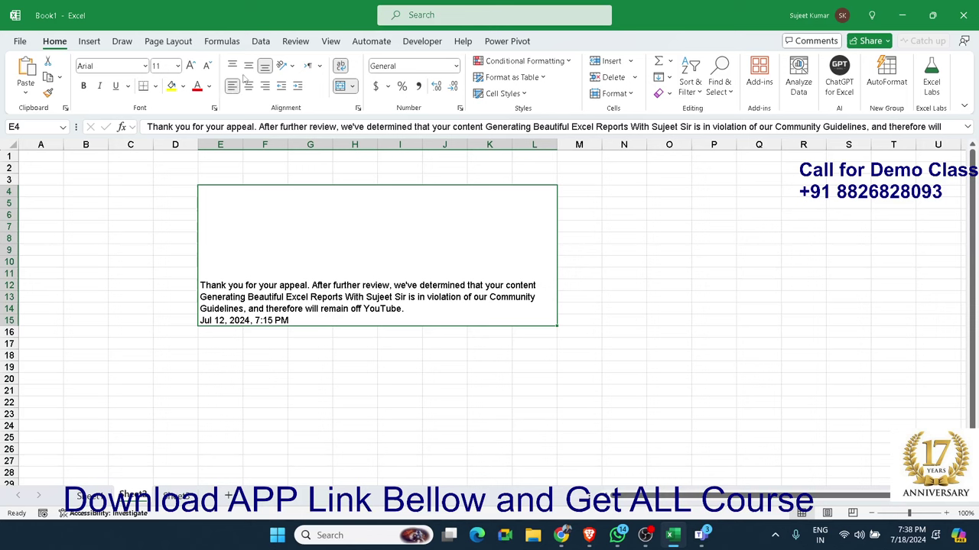
pyautogui.click(233, 66)
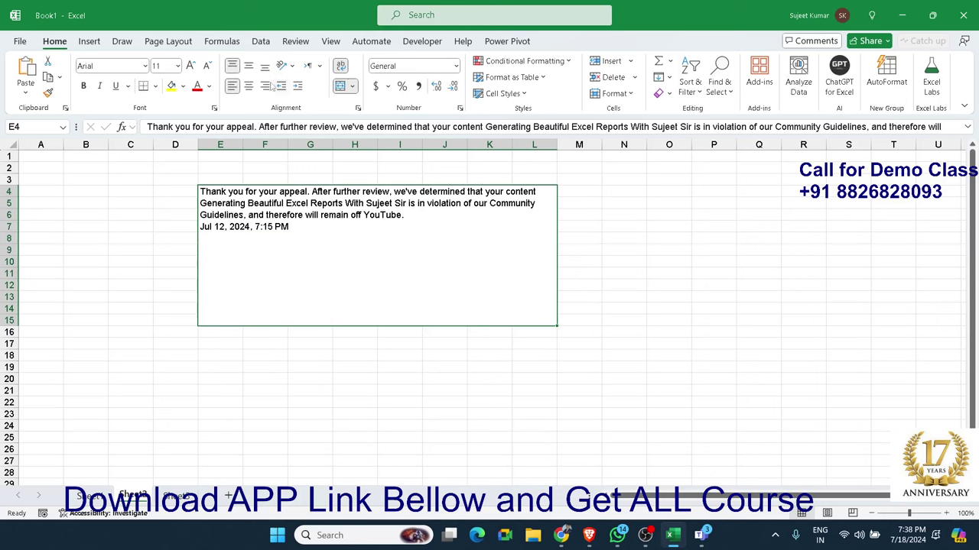
pyautogui.click(248, 88)
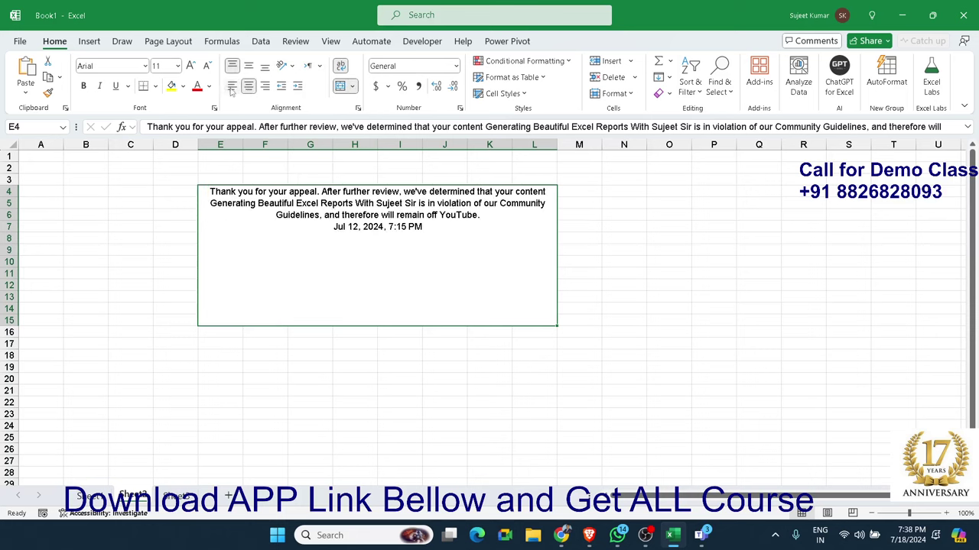
pyautogui.click(233, 86)
pyautogui.click(249, 67)
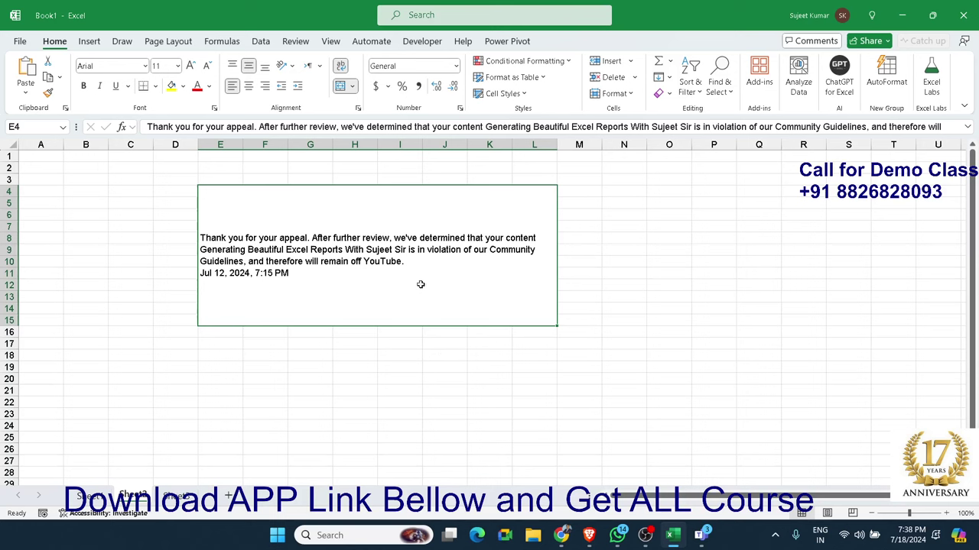
# Give the word 'violation' in the message red font colour and strikethrough.
pyautogui.doubleClick(430, 250)
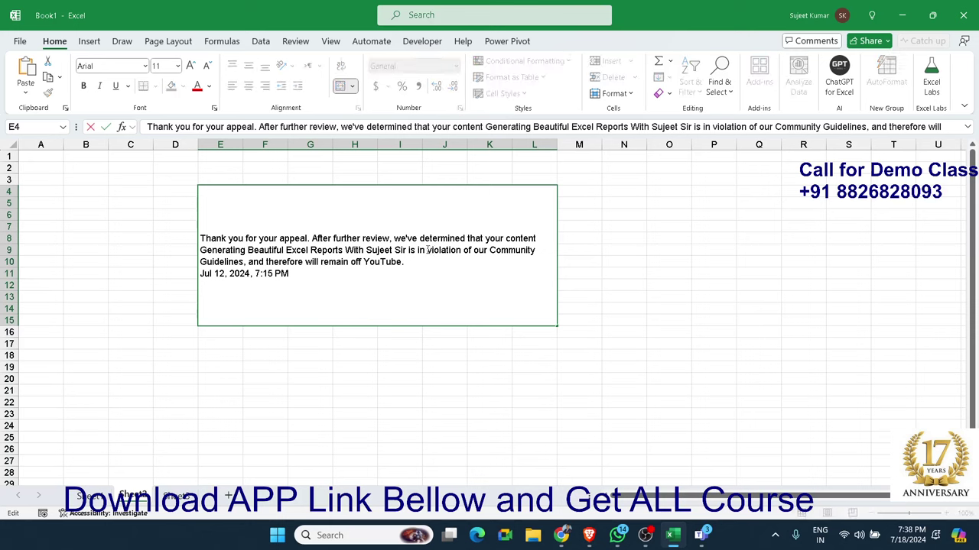
pyautogui.moveTo(427, 250); pyautogui.dragTo(461, 250)
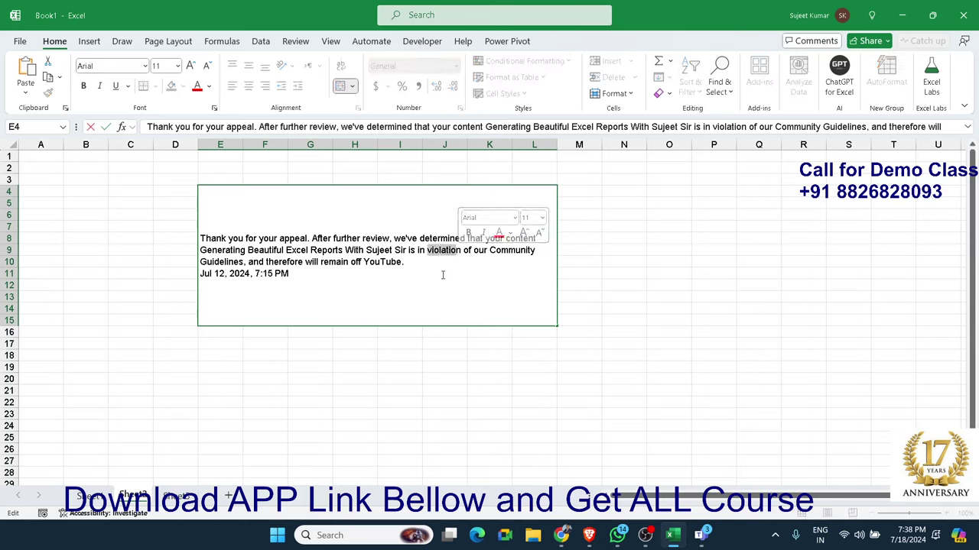
pyautogui.press('Escape')
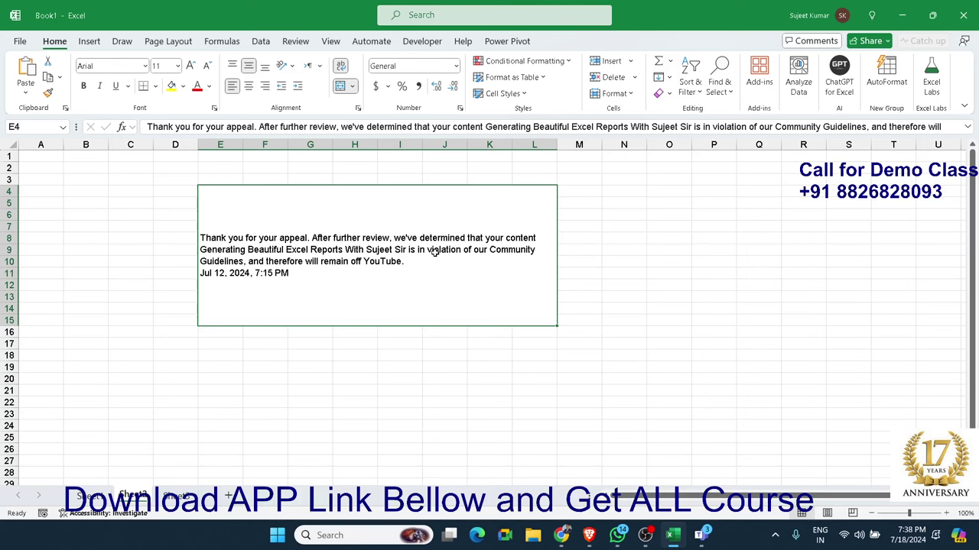
pyautogui.doubleClick(434, 252)
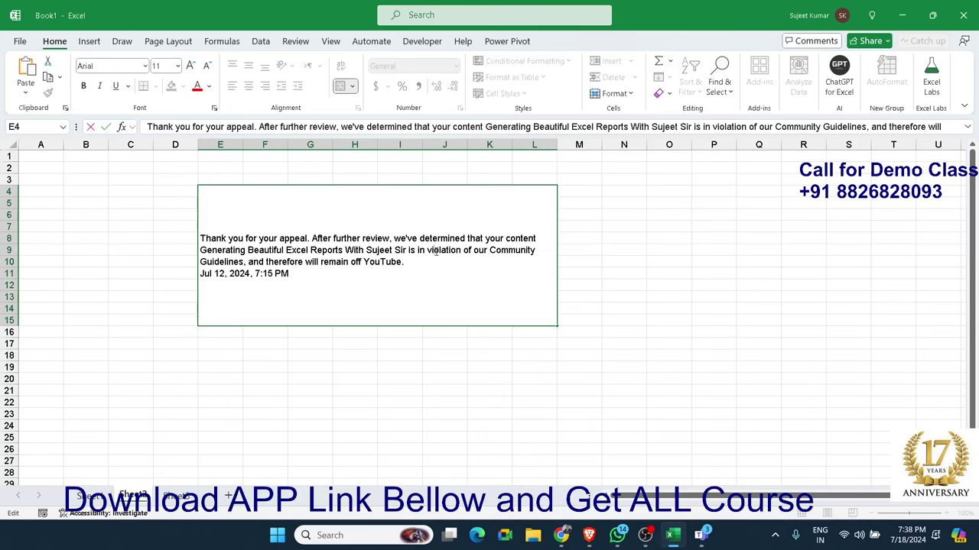
pyautogui.rightClick(436, 254)
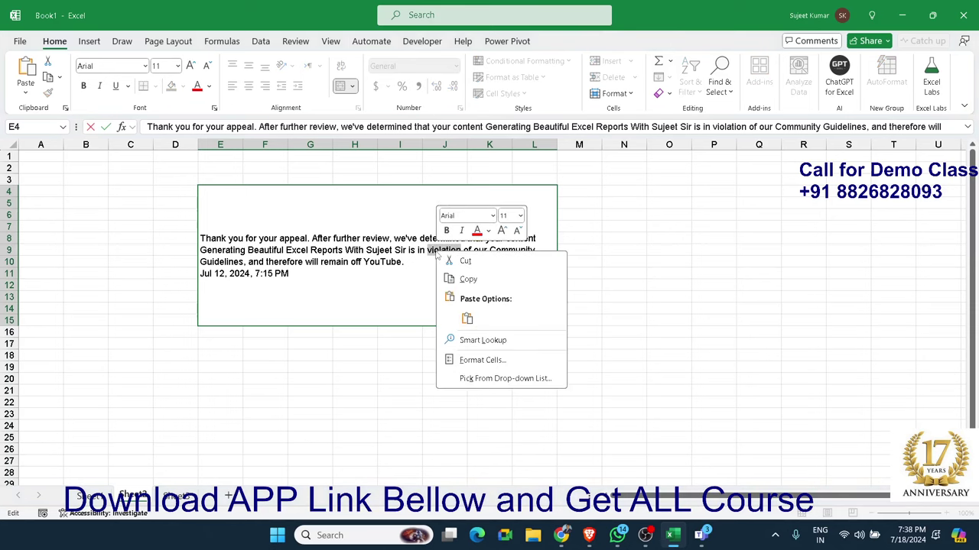
pyautogui.click(470, 360)
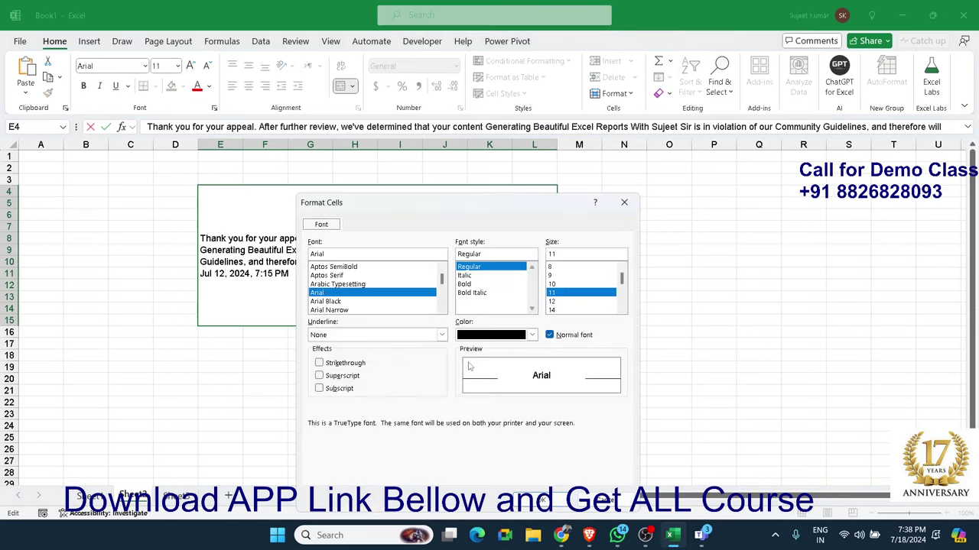
pyautogui.click(532, 335)
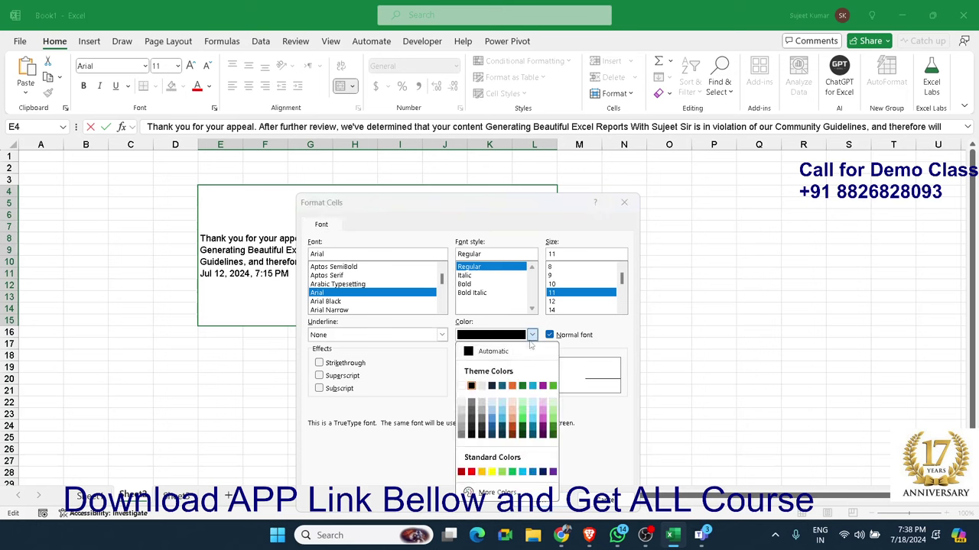
pyautogui.click(471, 472)
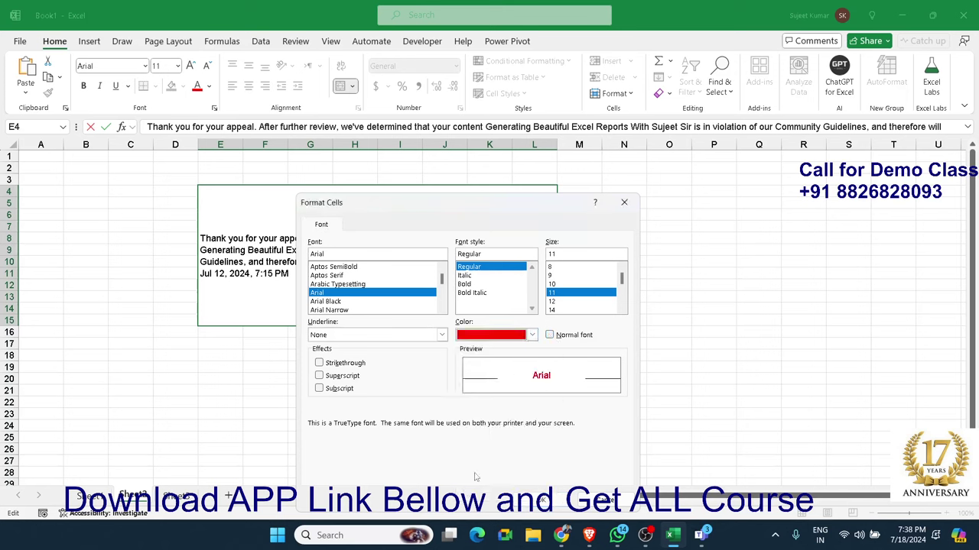
pyautogui.click(336, 364)
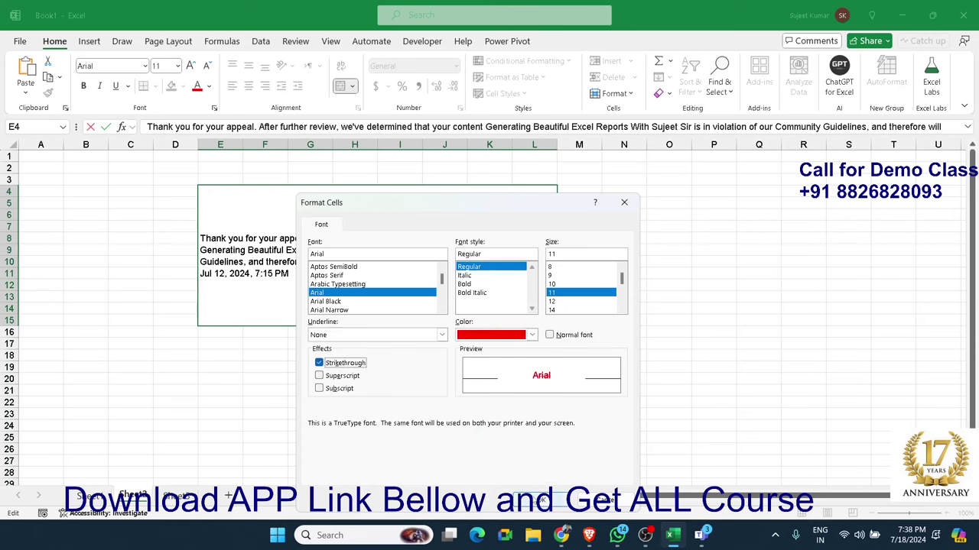
pyautogui.click(528, 501)
pyautogui.click(469, 437)
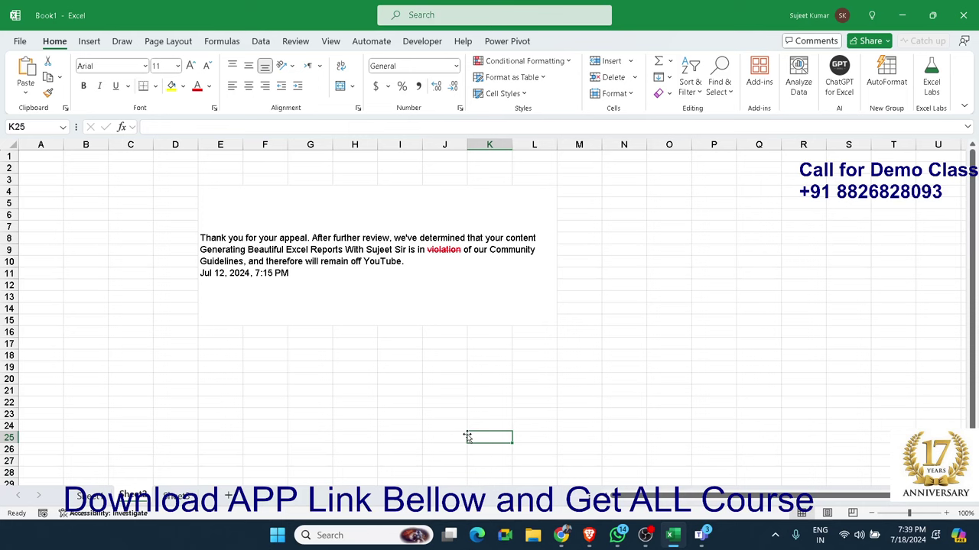
# On Sheet3, enter a Sales heading in B1 with 85, 25, 63, 25, 95, 25 below it.
pyautogui.click(176, 495)
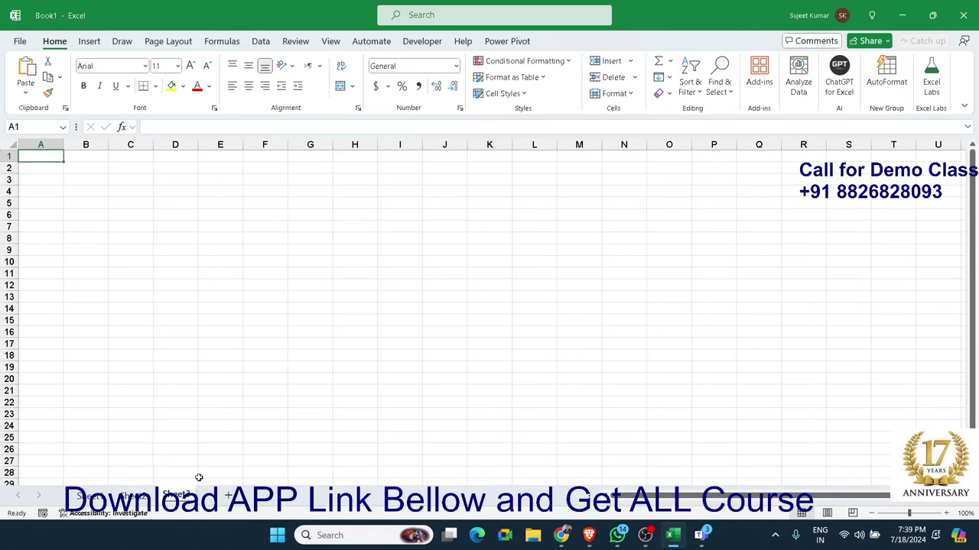
pyautogui.press('Right')
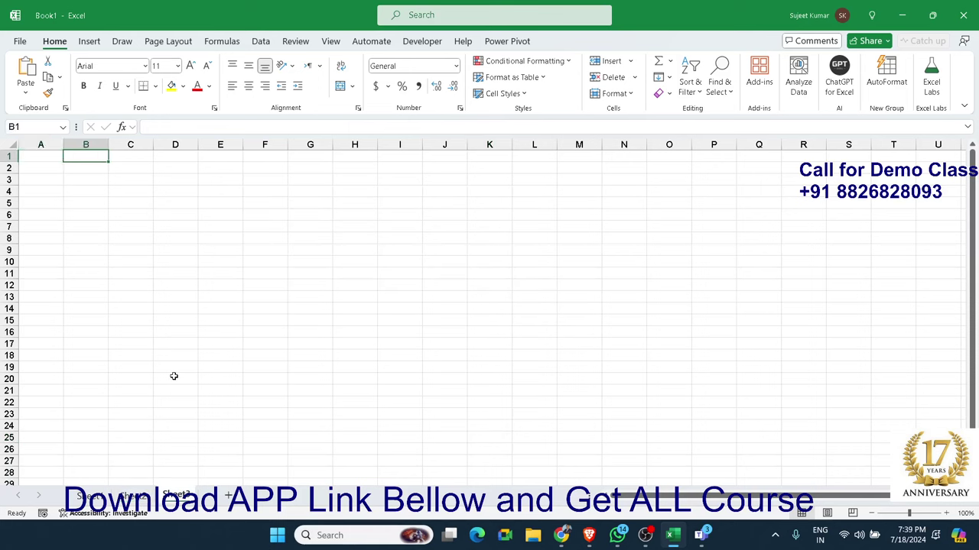
pyautogui.write('Sales')
pyautogui.press('Return')
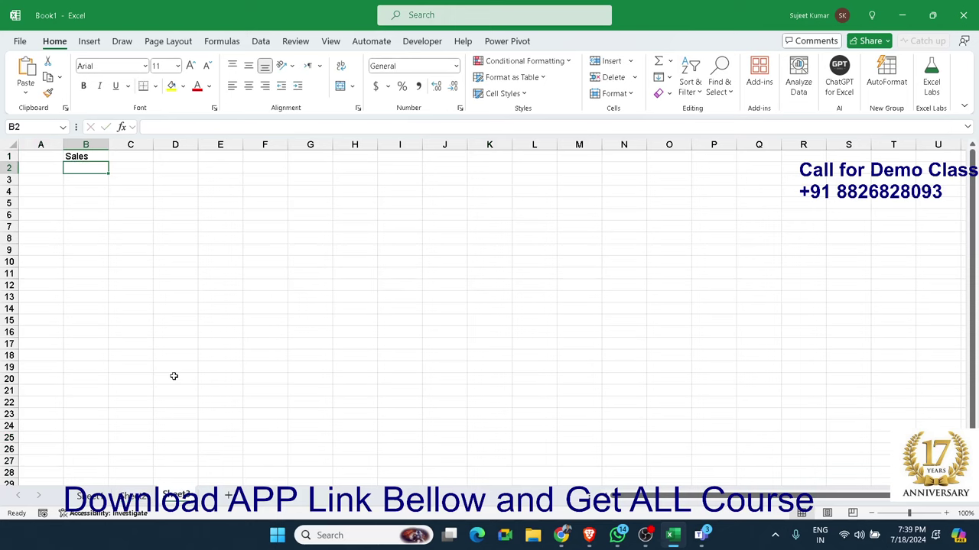
pyautogui.write('85')
pyautogui.press('Return')
pyautogui.write('25')
pyautogui.press('Return')
pyautogui.write('63')
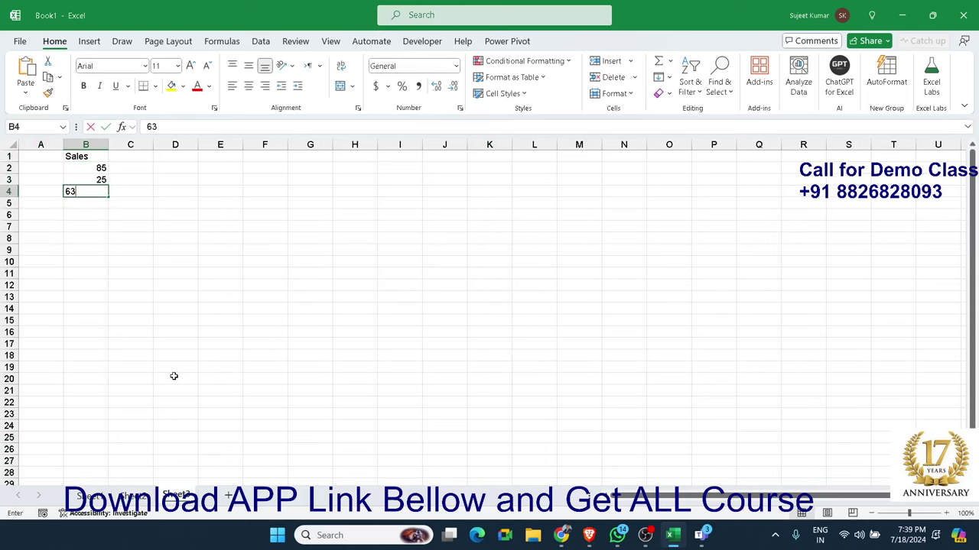
pyautogui.press('Return')
pyautogui.write('25')
pyautogui.press('Return')
pyautogui.write('95')
pyautogui.press('Return')
pyautogui.write('25')
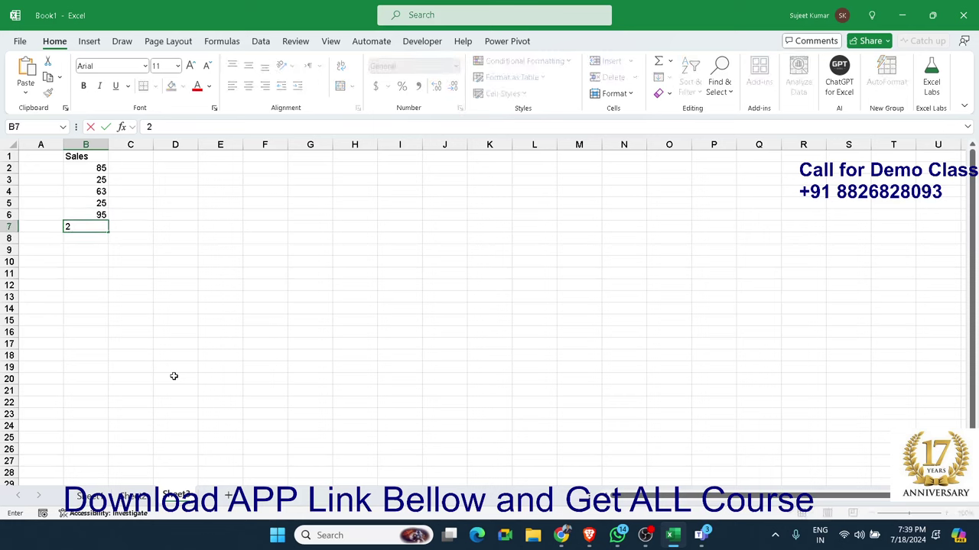
pyautogui.press('Return')
# Add 652 and 25 in B8 and B9, then make column B narrower.
pyautogui.write('652')
pyautogui.press('Return')
pyautogui.write('25')
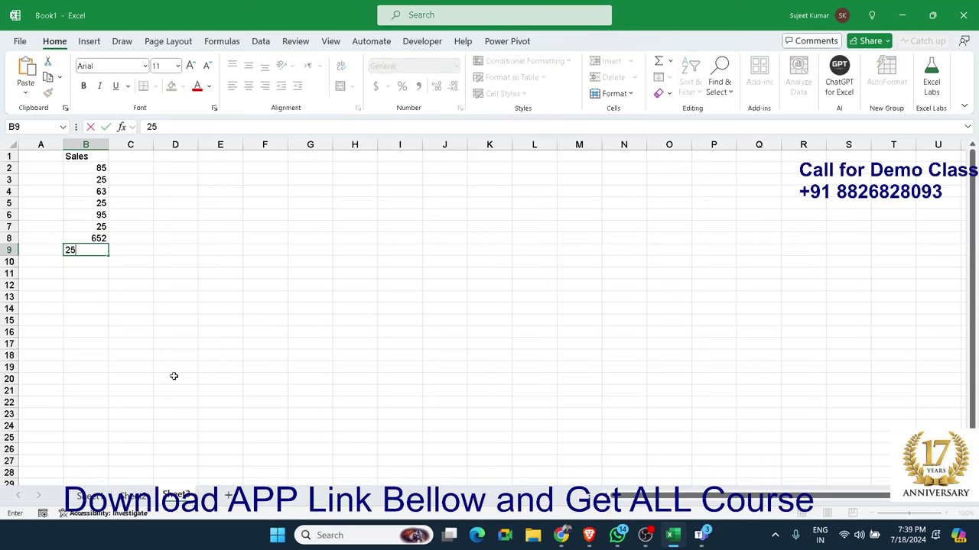
pyautogui.press('Return')
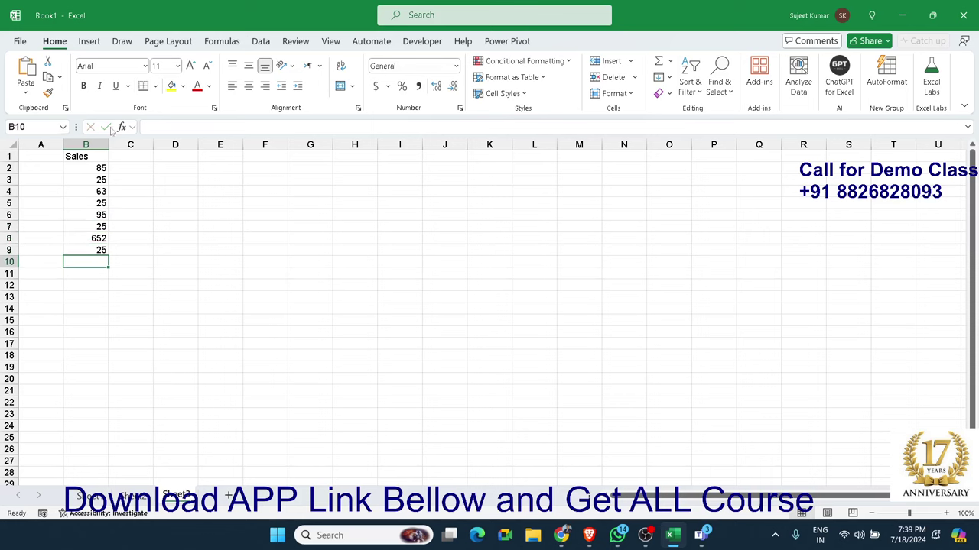
pyautogui.moveTo(107, 145); pyautogui.dragTo(94, 144)
pyautogui.click(80, 191)
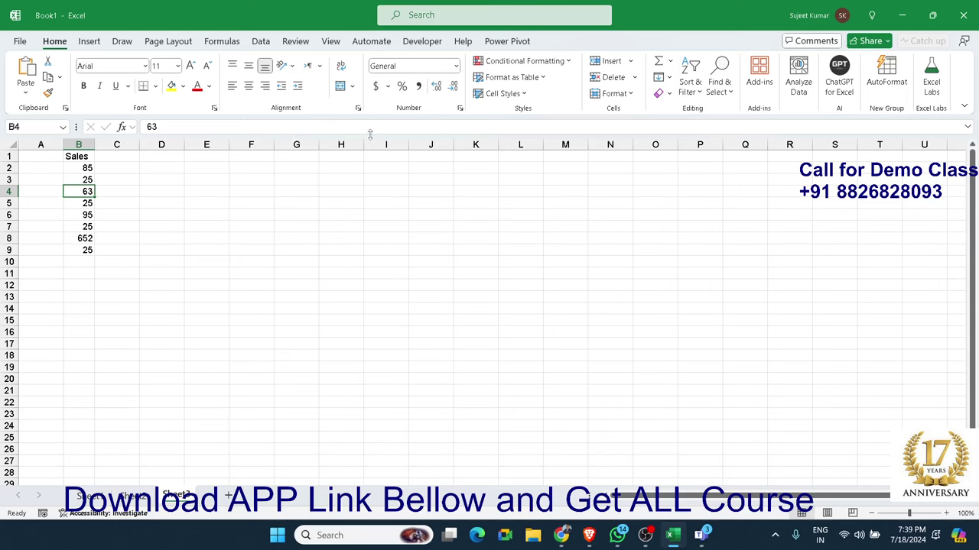
pyautogui.click(459, 108)
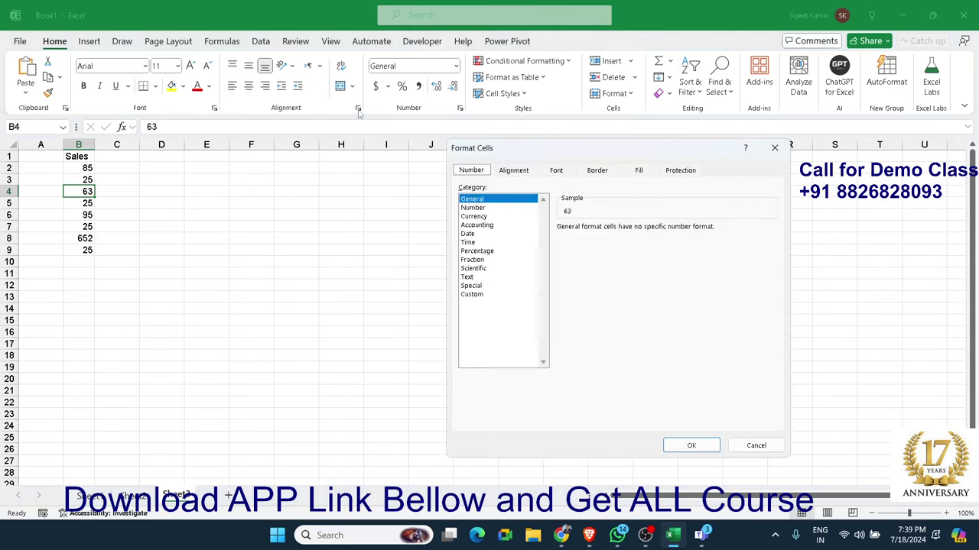
pyautogui.click(555, 170)
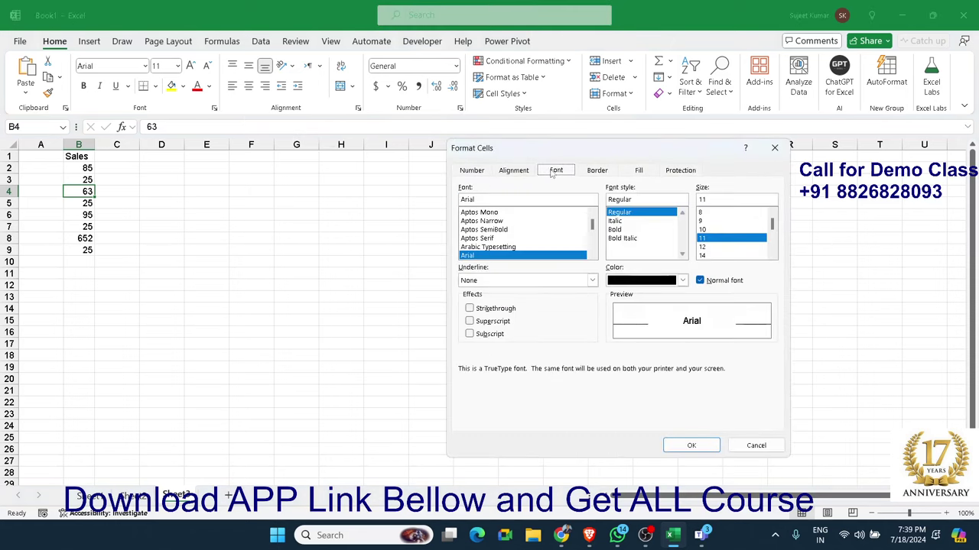
pyautogui.click(497, 309)
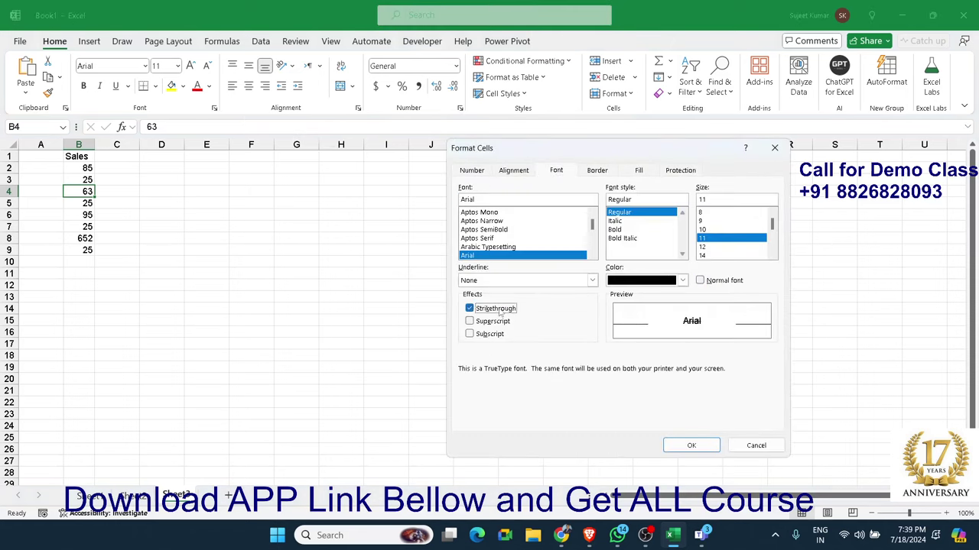
pyautogui.click(691, 445)
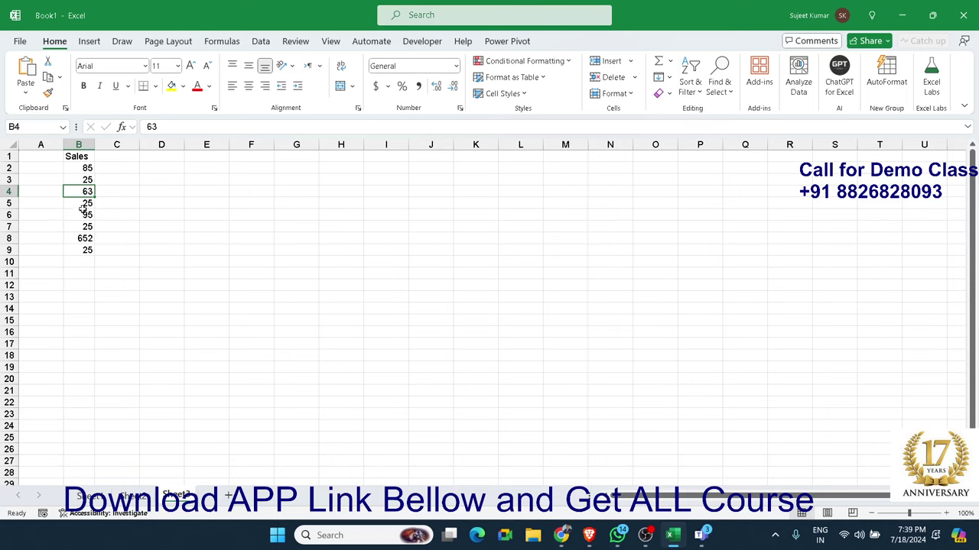
# Give B4 thick red borders on both diagonals, forming an X over the 63.
pyautogui.rightClick(83, 198)
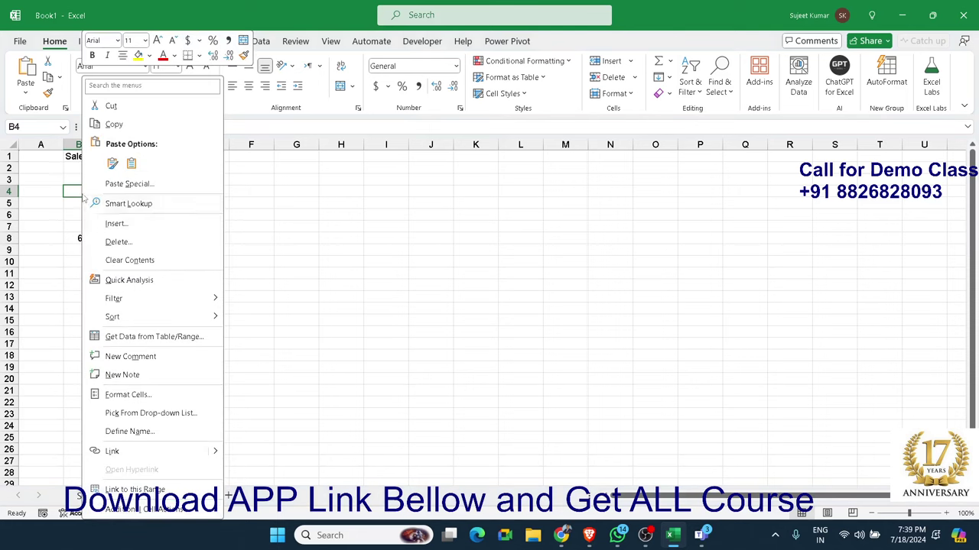
pyautogui.click(122, 393)
pyautogui.moveTo(160, 209); pyautogui.dragTo(431, 193)
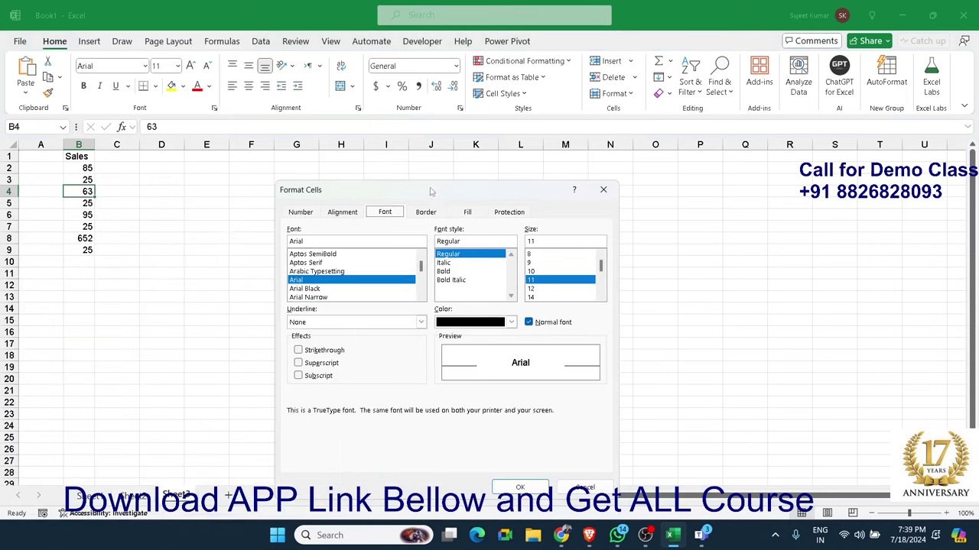
pyautogui.click(428, 211)
pyautogui.click(360, 349)
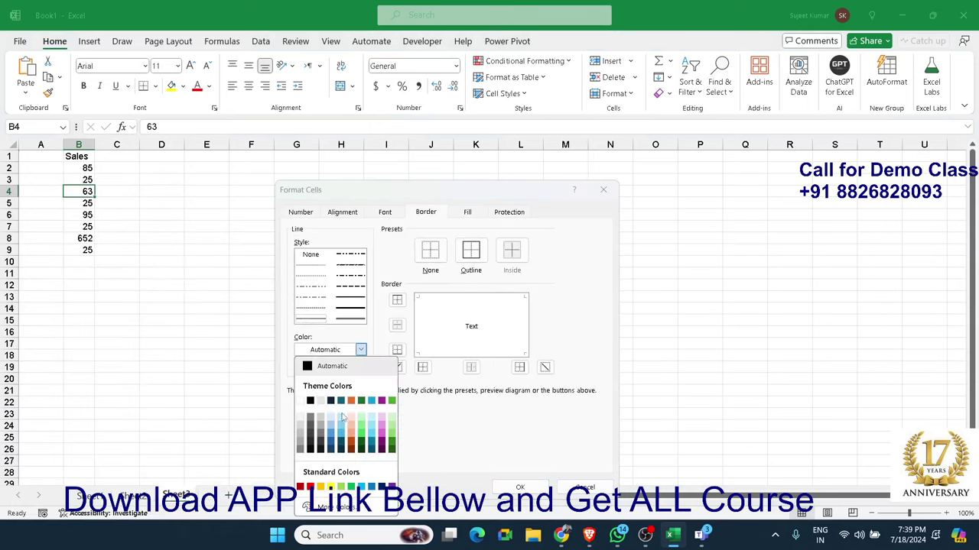
pyautogui.click(314, 493)
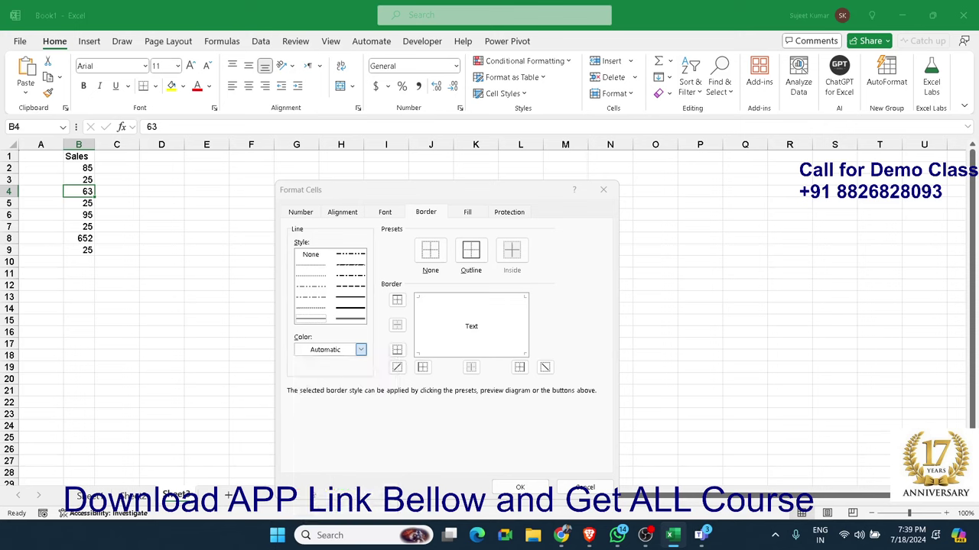
pyautogui.click(364, 310)
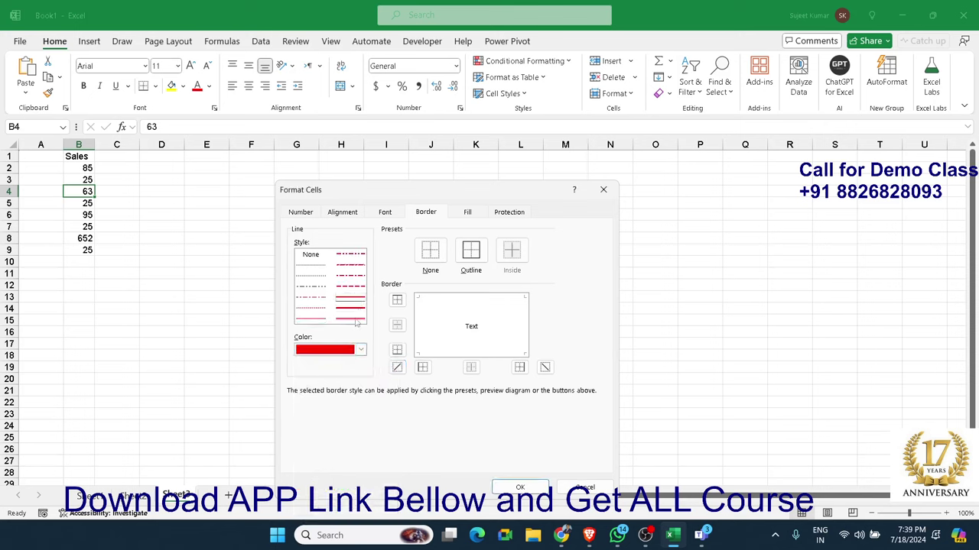
pyautogui.click(349, 307)
pyautogui.click(397, 367)
pyautogui.click(544, 368)
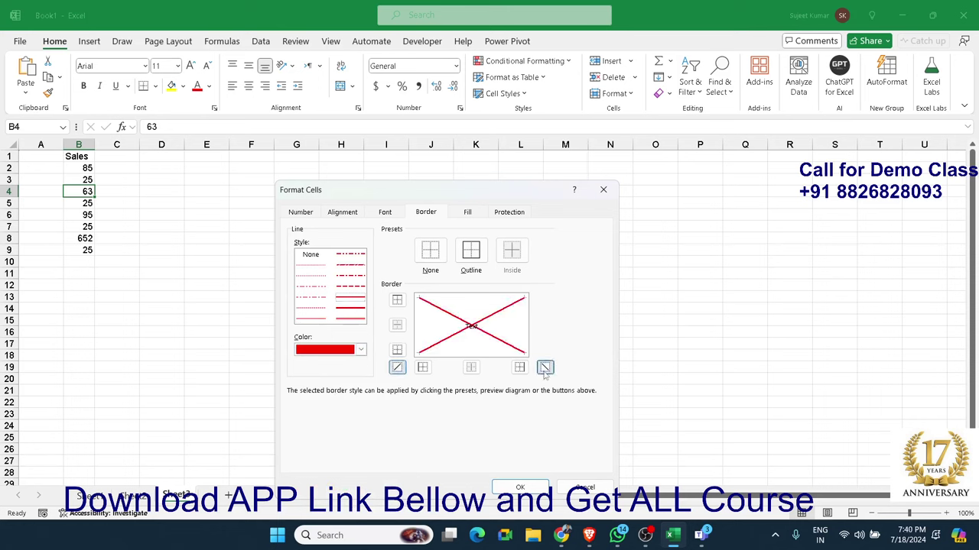
pyautogui.click(520, 487)
pyautogui.click(199, 334)
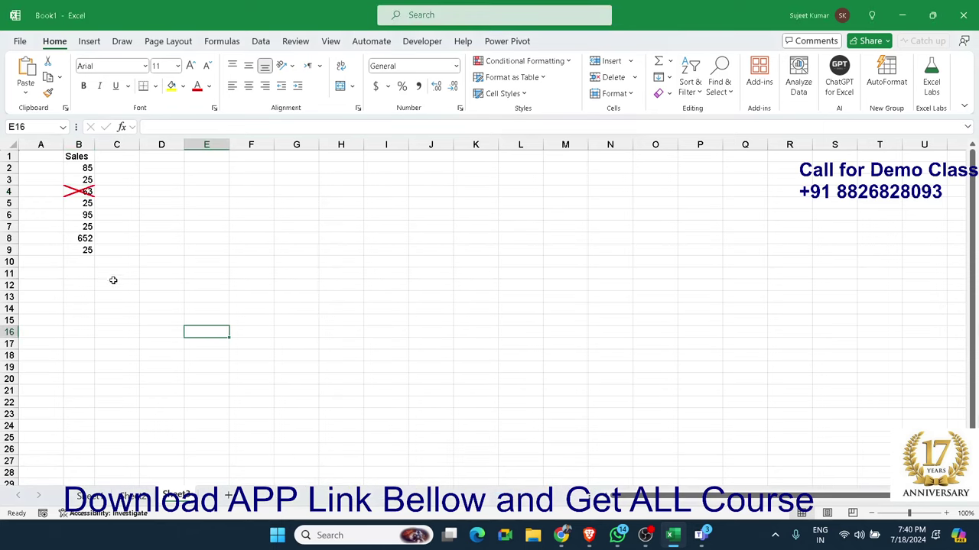
# Repeat the red X border with F4 on B7 (25) and B2 (85).
pyautogui.click(85, 238)
pyautogui.click(83, 227)
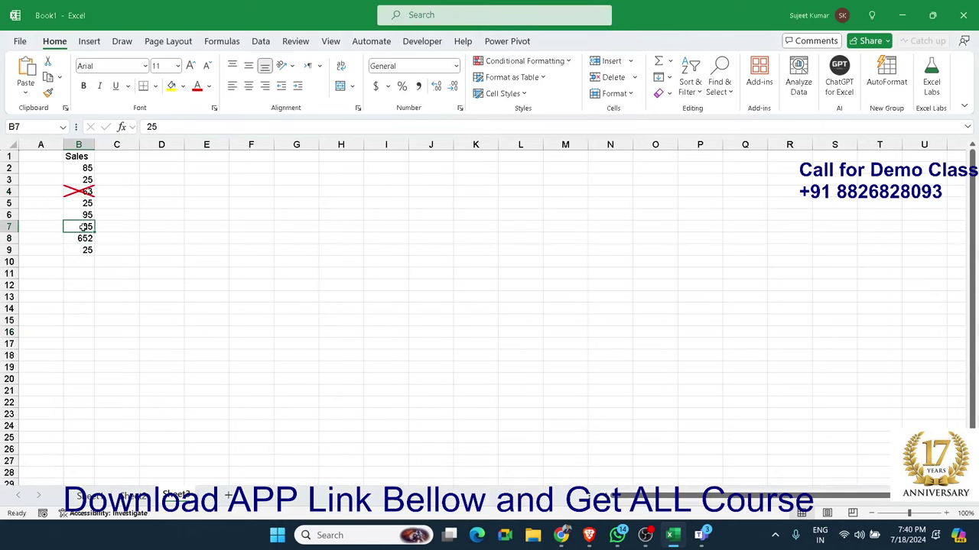
pyautogui.press('F4')
pyautogui.click(80, 170)
pyautogui.press('F4')
pyautogui.click(148, 236)
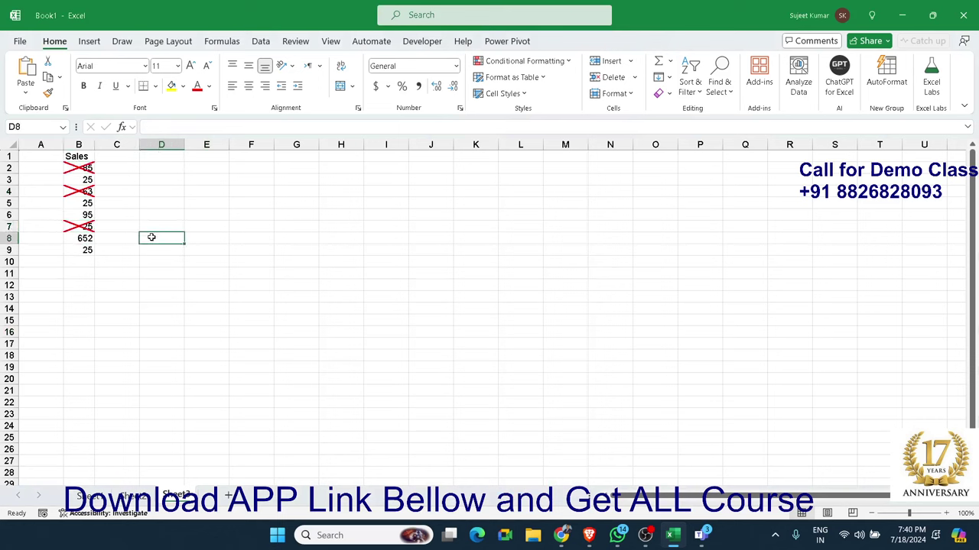
# Narrow column B further, then select B6 holding 95.
pyautogui.click(88, 156)
pyautogui.moveTo(96, 148); pyautogui.dragTo(82, 148)
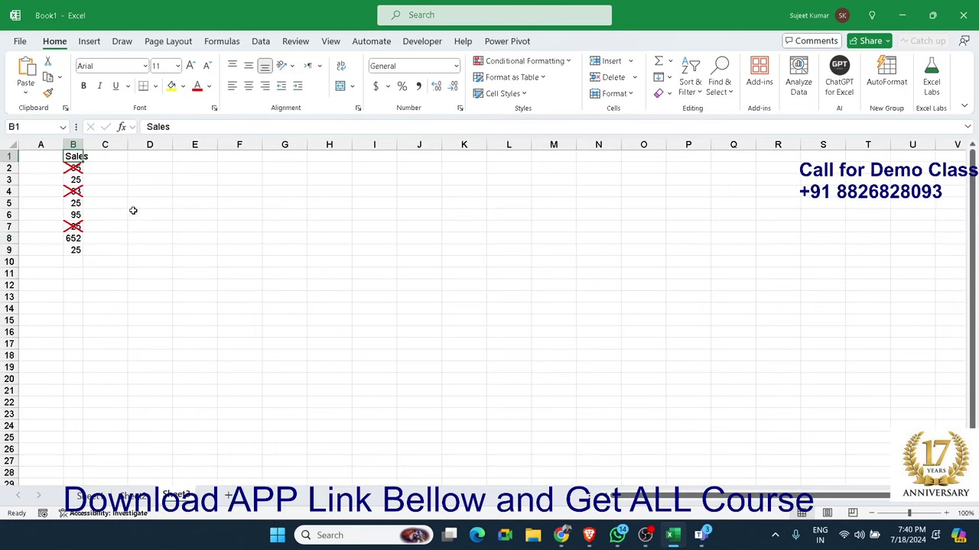
pyautogui.click(136, 217)
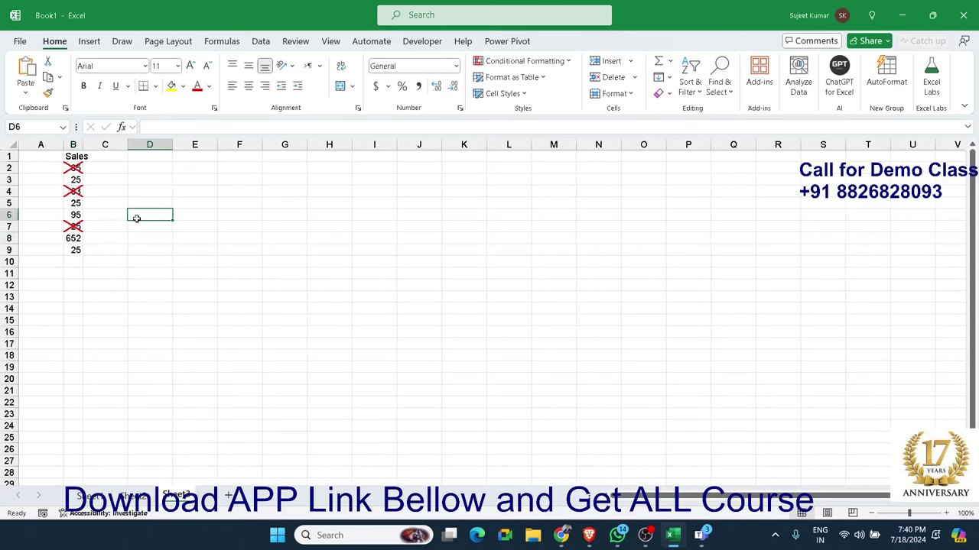
pyautogui.click(76, 216)
# Add a light green left border and a rising diagonal line to B6 (95).
pyautogui.rightClick(76, 217)
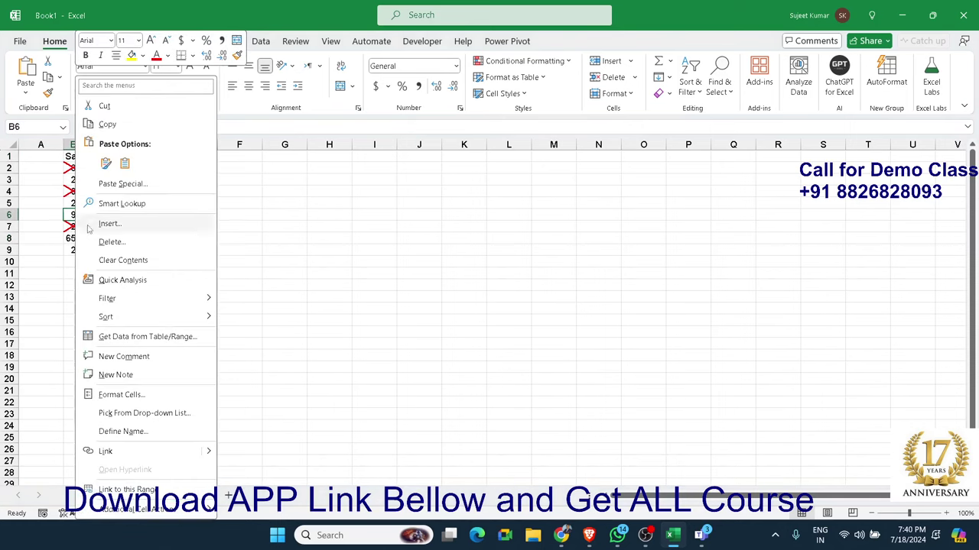
pyautogui.click(132, 386)
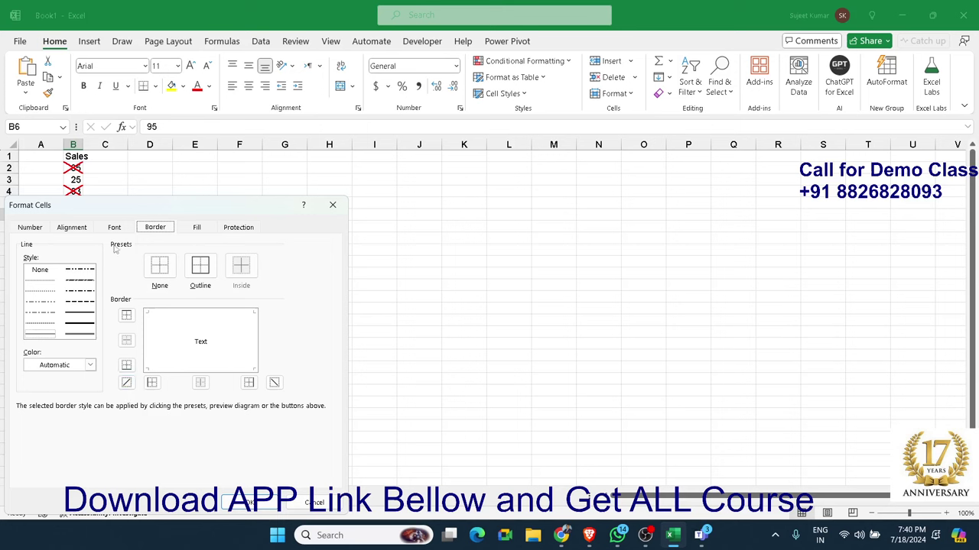
pyautogui.click(57, 368)
pyautogui.click(69, 328)
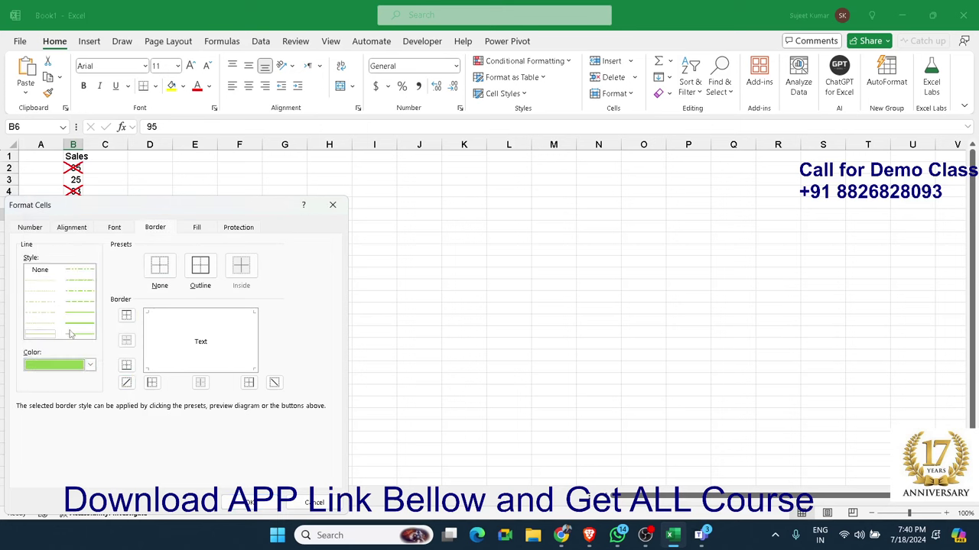
pyautogui.click(151, 382)
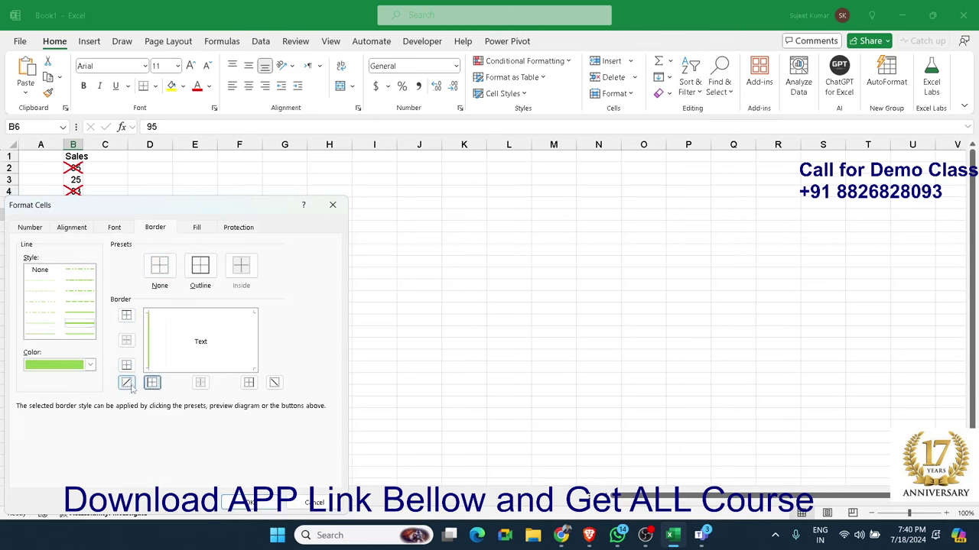
pyautogui.click(126, 383)
pyautogui.click(259, 504)
pyautogui.click(190, 413)
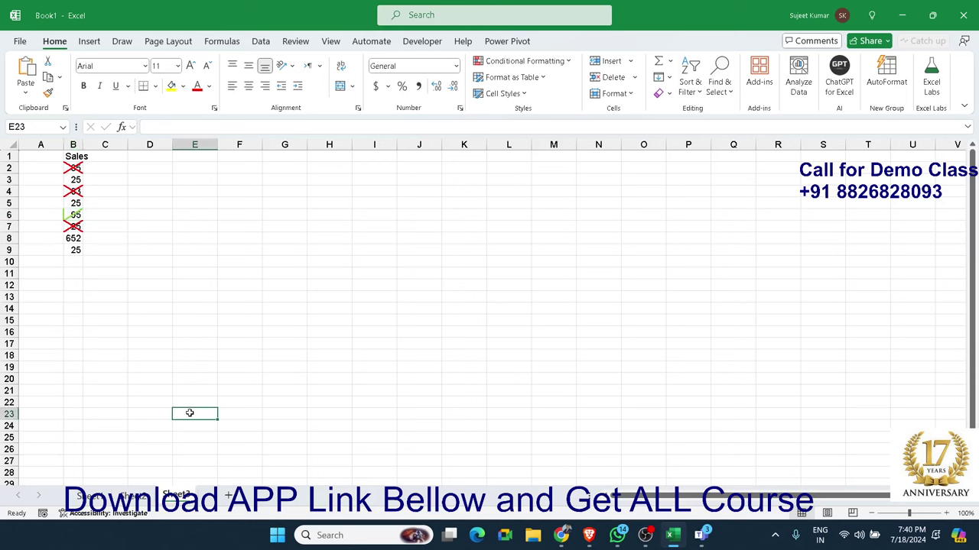
pyautogui.moveTo(74, 250); pyautogui.dragTo(69, 163)
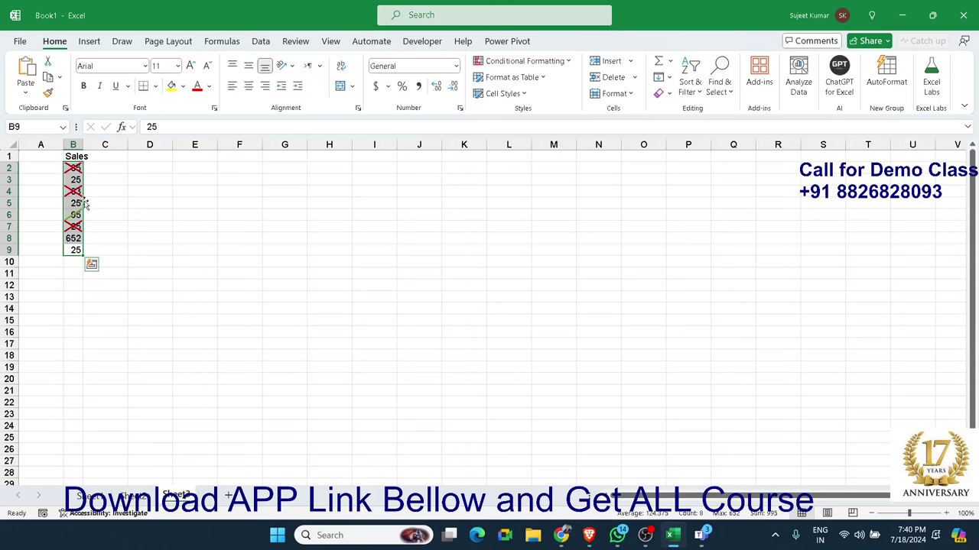
pyautogui.click(70, 166)
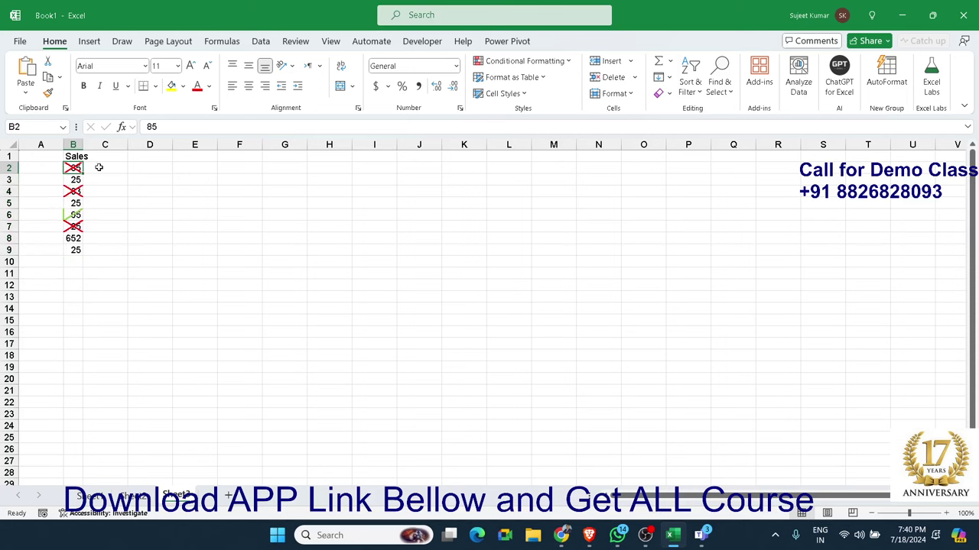
pyautogui.moveTo(99, 168); pyautogui.dragTo(198, 177)
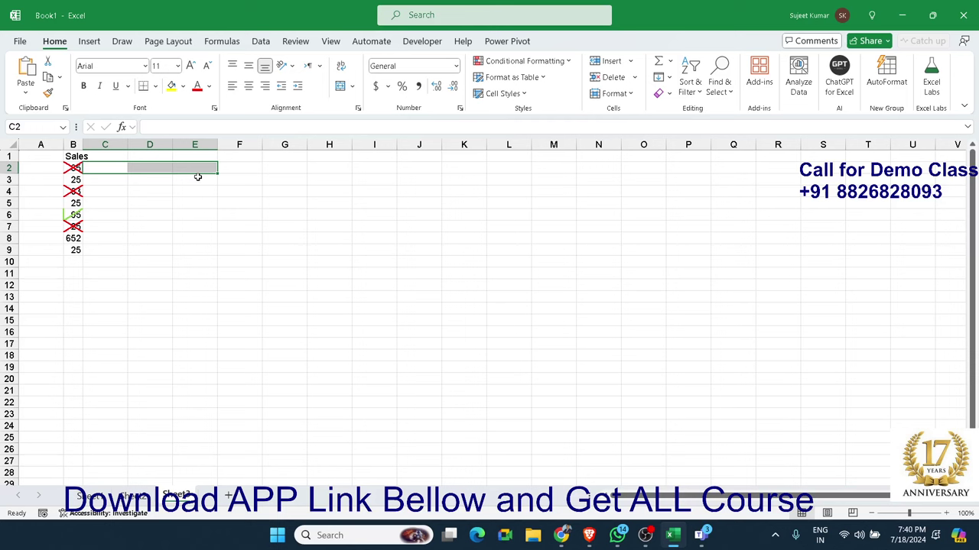
pyautogui.click(166, 236)
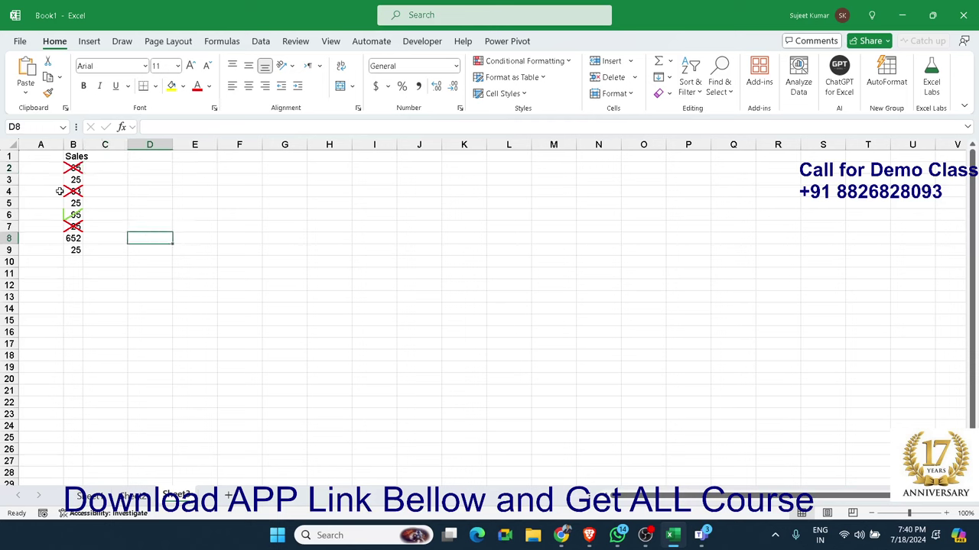
pyautogui.click(99, 167)
pyautogui.click(99, 180)
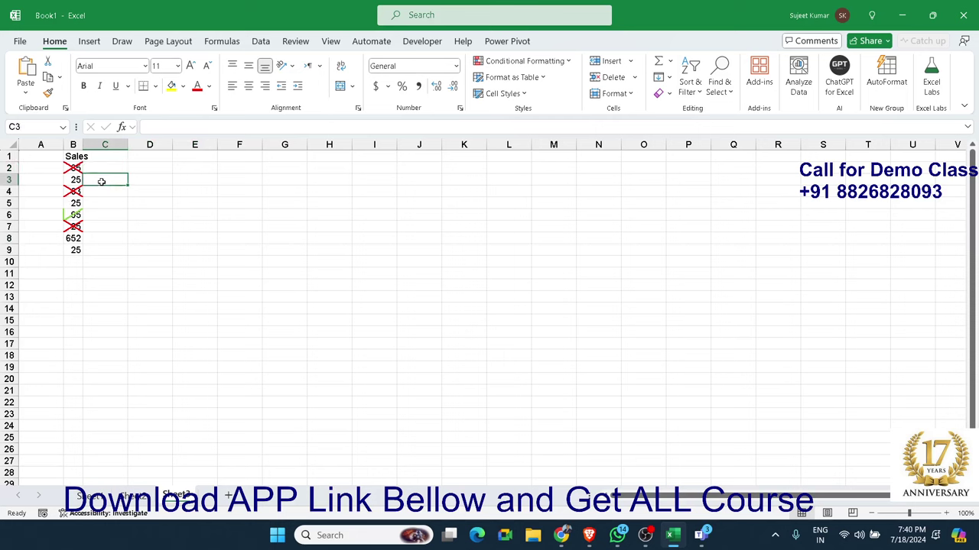
pyautogui.click(99, 202)
pyautogui.click(98, 227)
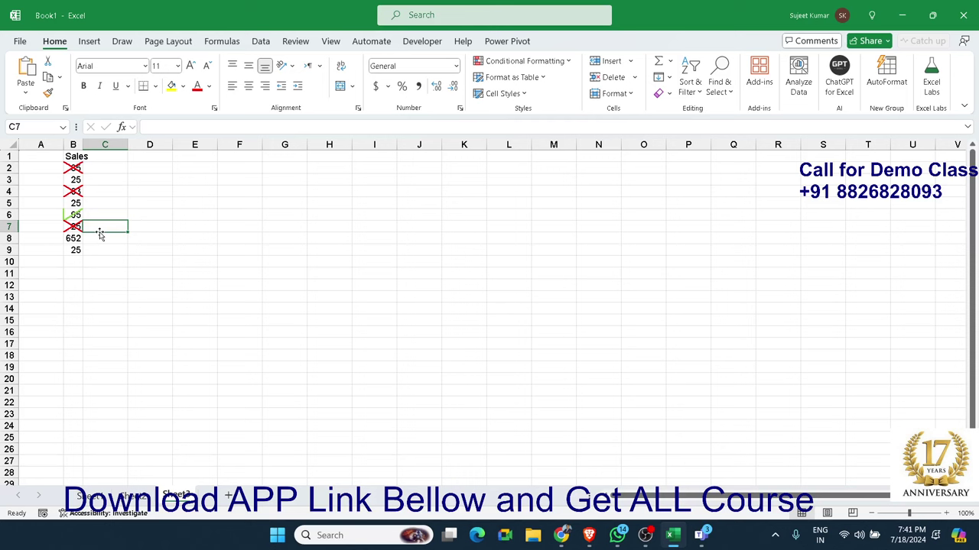
# Enter O in C2 and P in C3, and extend the alternating pair down to C9.
pyautogui.click(107, 168)
pyautogui.write('P')
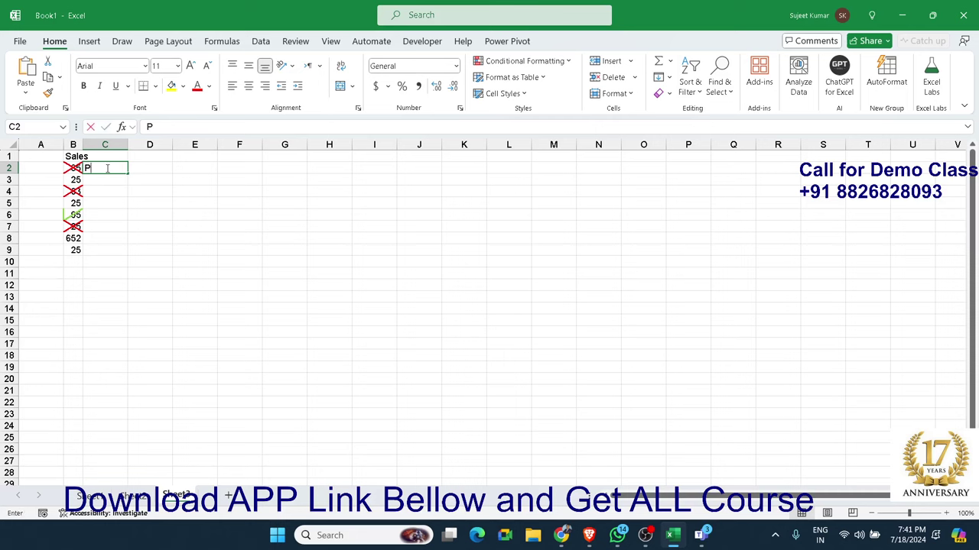
pyautogui.press('Return')
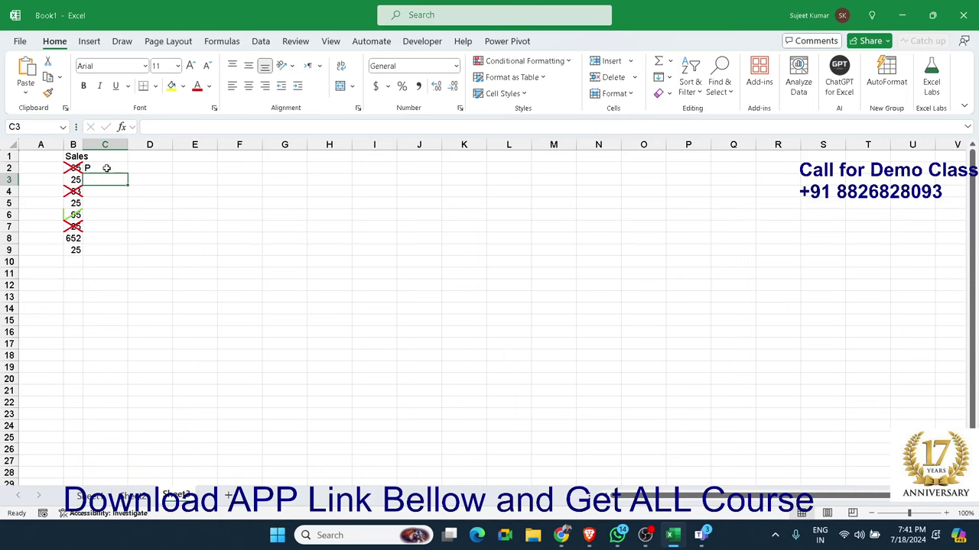
pyautogui.click(107, 168)
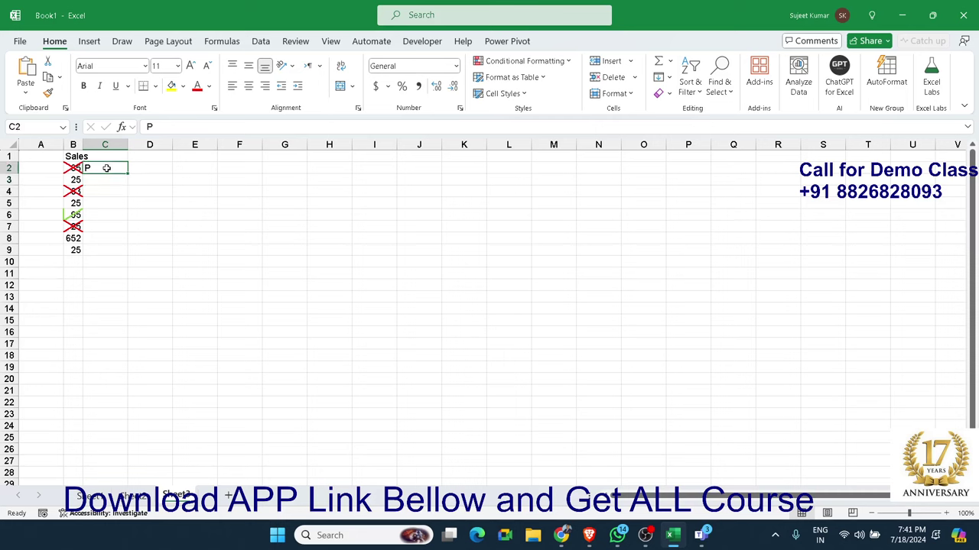
pyautogui.write('O')
pyautogui.press('Return')
pyautogui.write('P')
pyautogui.press('Return')
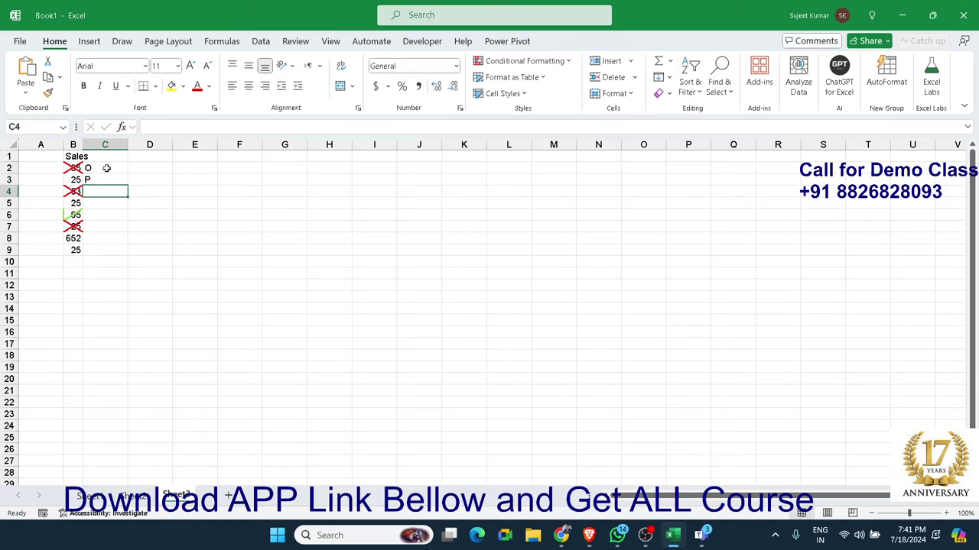
pyautogui.moveTo(106, 168)
pyautogui.mouseDown()
pyautogui.moveTo(107, 184)
pyautogui.moveTo(116, 168)
pyautogui.moveTo(123, 255)
pyautogui.mouseUp()
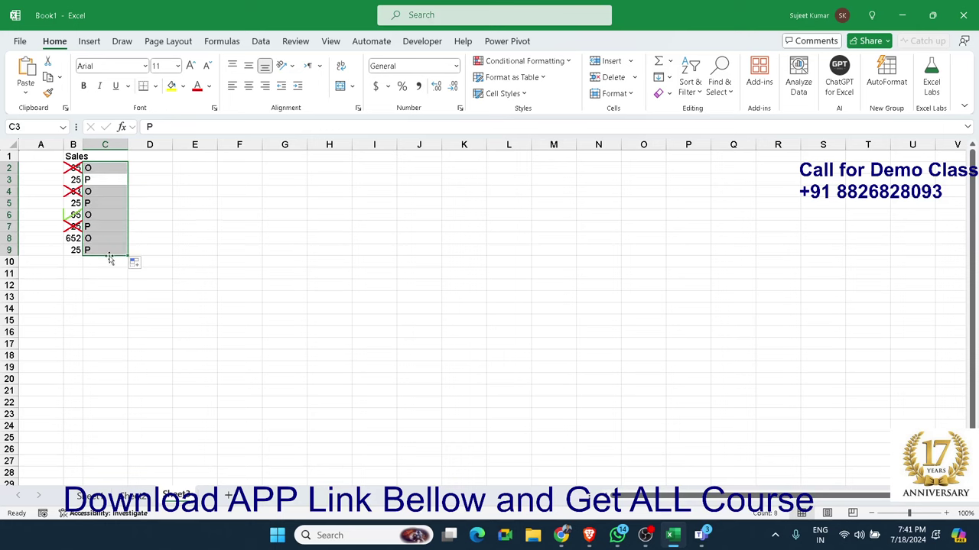
# Apply the Wingdings 2 font so the O and P values appear as crosses and ticks.
pyautogui.click(145, 66)
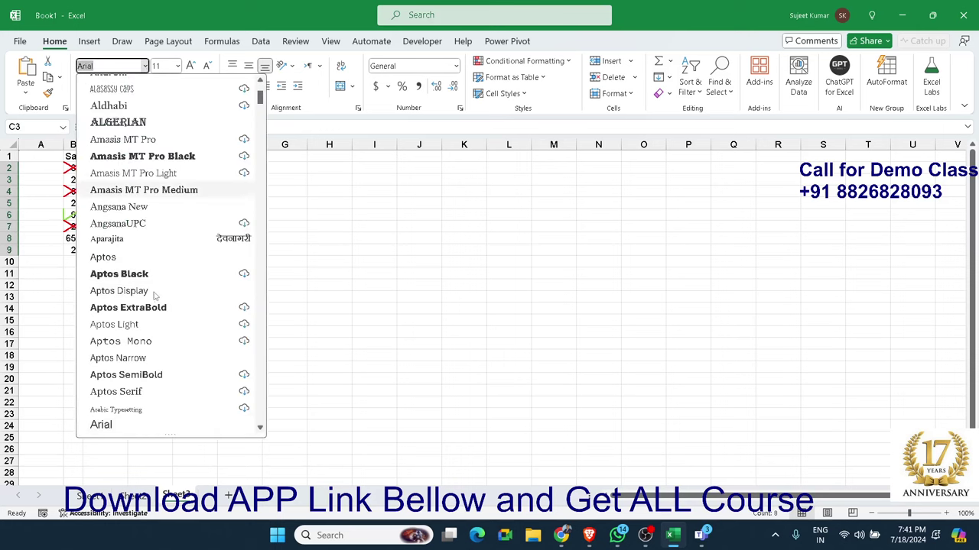
pyautogui.scroll(-5, 157, 299)
pyautogui.scroll(-5, 156, 298)
pyautogui.scroll(-5, 156, 298)
pyautogui.scroll(-5, 156, 298)
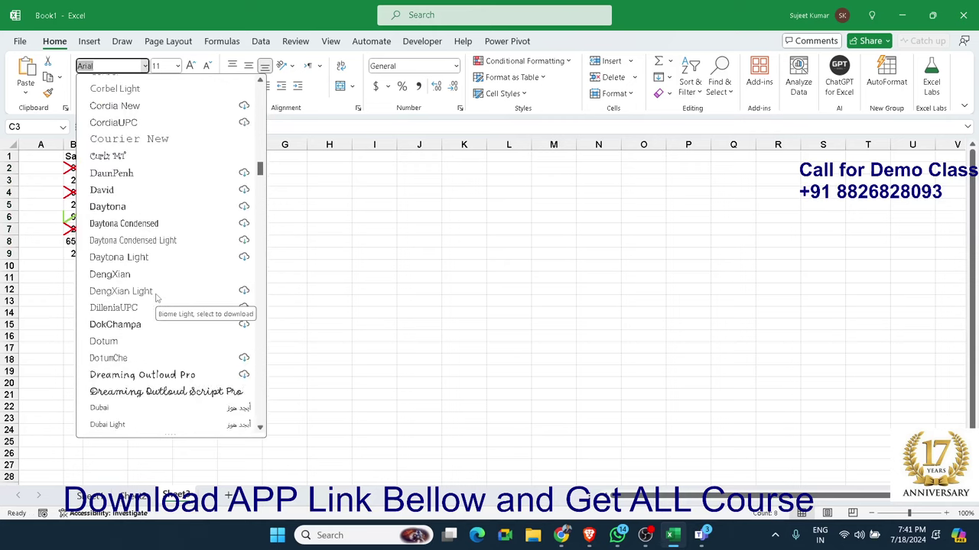
pyautogui.scroll(-5, 157, 298)
pyautogui.scroll(-5, 157, 298)
pyautogui.scroll(-5, 157, 299)
pyautogui.scroll(-5, 157, 298)
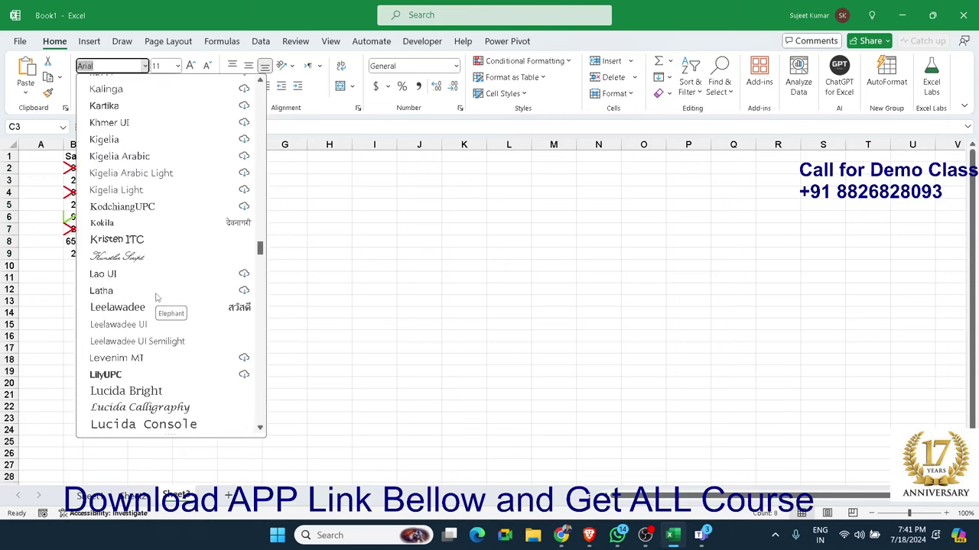
pyautogui.scroll(-5, 157, 298)
pyautogui.scroll(-5, 157, 298)
pyautogui.scroll(-3, 157, 298)
pyautogui.scroll(3, 156, 298)
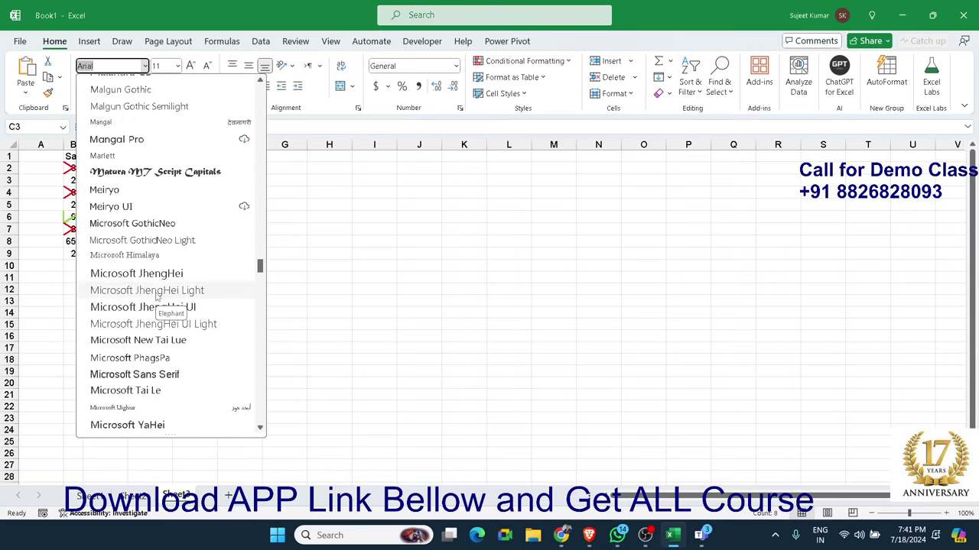
pyautogui.scroll(5, 157, 298)
pyautogui.scroll(5, 157, 297)
pyautogui.scroll(5, 157, 296)
pyautogui.scroll(5, 157, 297)
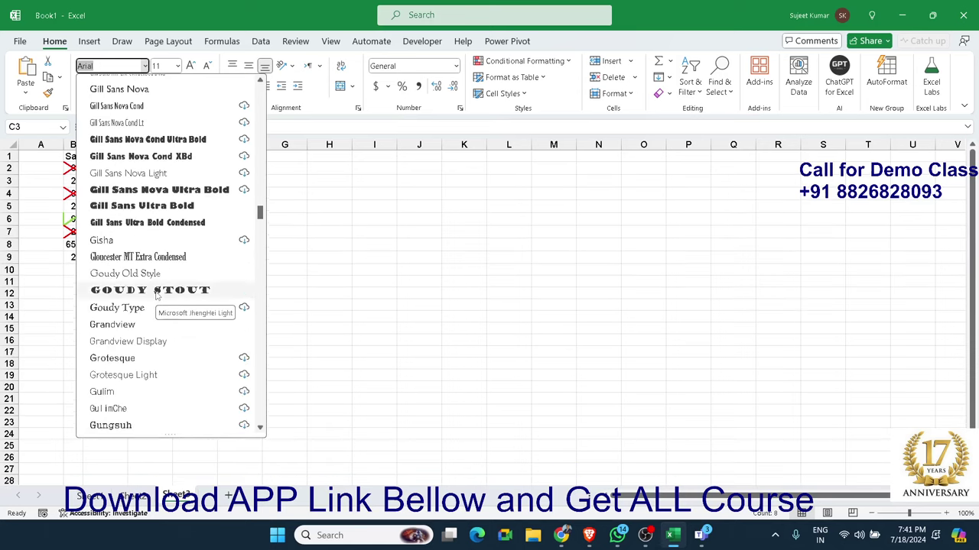
pyautogui.scroll(5, 157, 295)
pyautogui.scroll(5, 156, 295)
pyautogui.scroll(2, 157, 295)
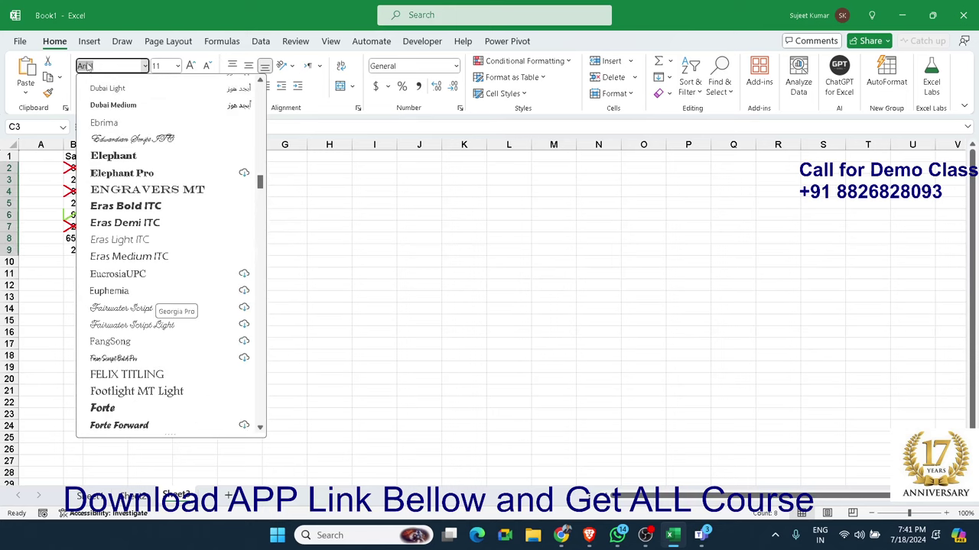
pyautogui.moveTo(260, 181); pyautogui.dragTo(276, 421)
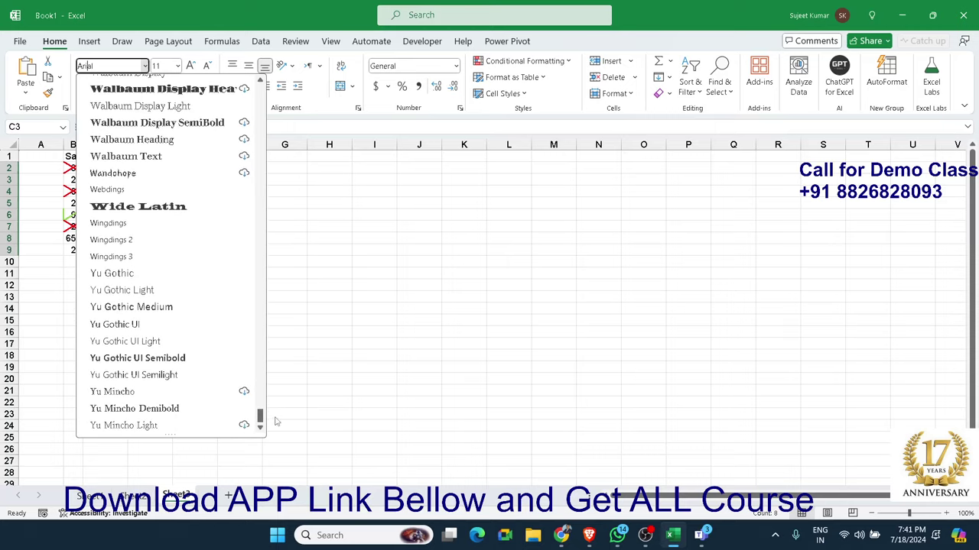
pyautogui.click(135, 242)
# Inspect C2 and C3 to confirm the symbols hold the letters O and P.
pyautogui.click(193, 283)
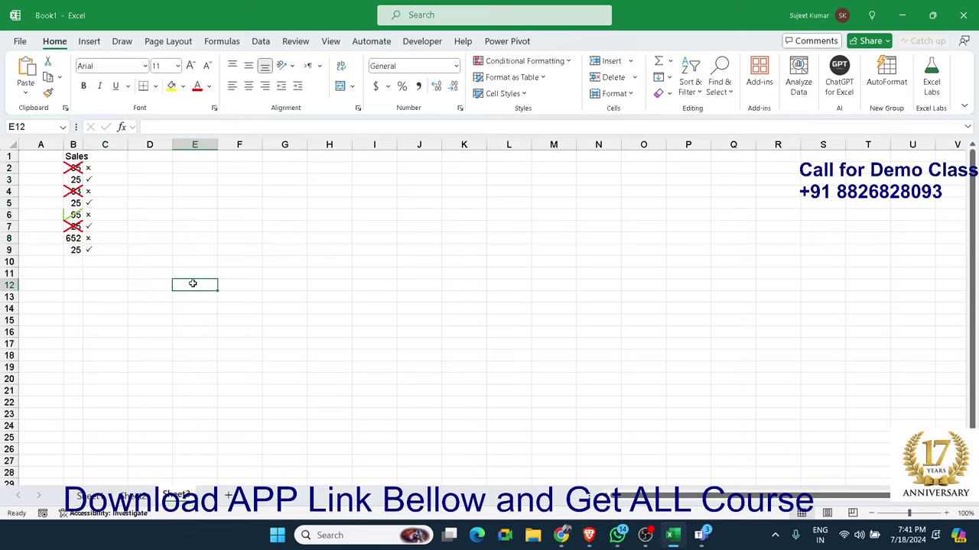
pyautogui.keyDown('ctrl'); pyautogui.scroll(6, 193, 282); pyautogui.keyUp('ctrl')
pyautogui.keyDown('ctrl'); pyautogui.scroll(2, 192, 283); pyautogui.keyUp('ctrl')
pyautogui.scroll(-1, 193, 282)
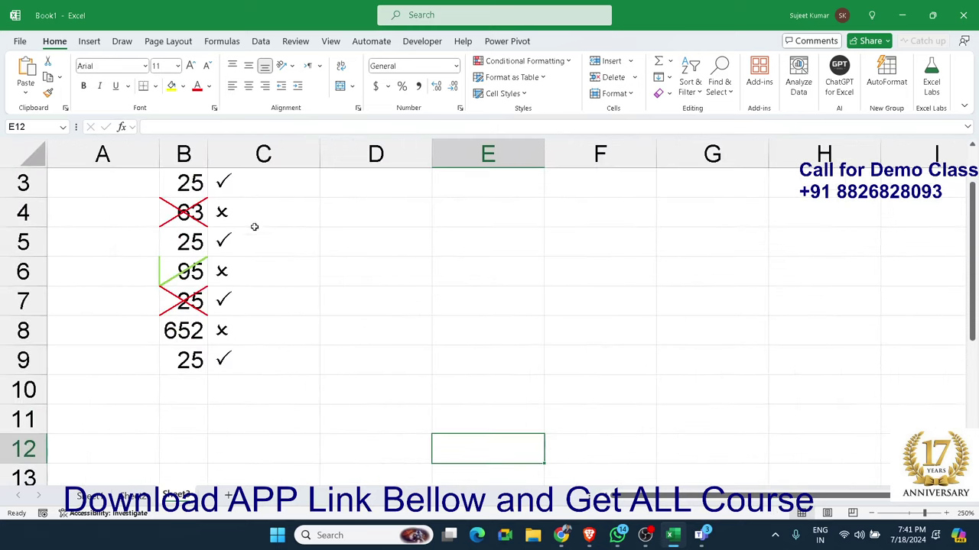
pyautogui.scroll(1, 253, 229)
pyautogui.click(227, 212)
pyautogui.keyDown('ctrl'); pyautogui.scroll(2, 226, 212); pyautogui.keyUp('ctrl')
pyautogui.click(227, 241)
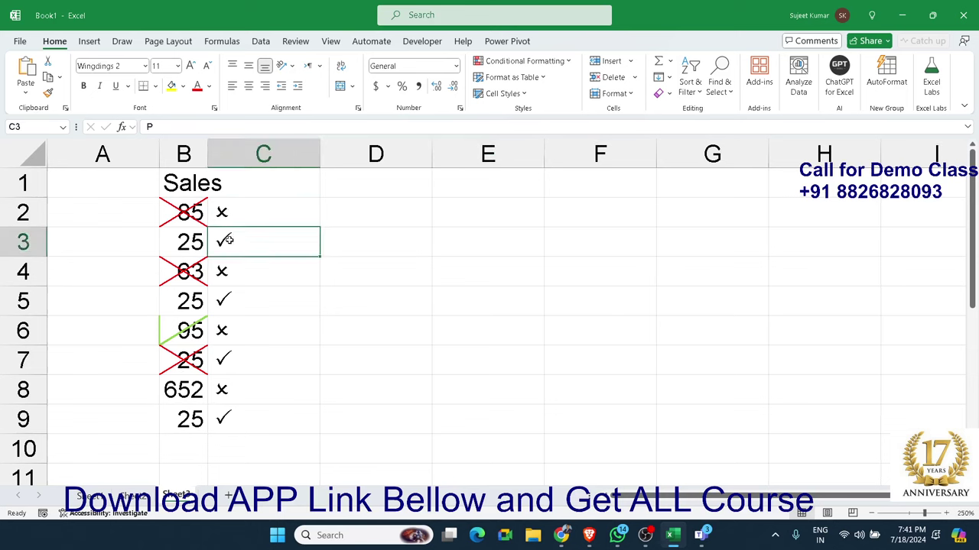
pyautogui.press('Up')
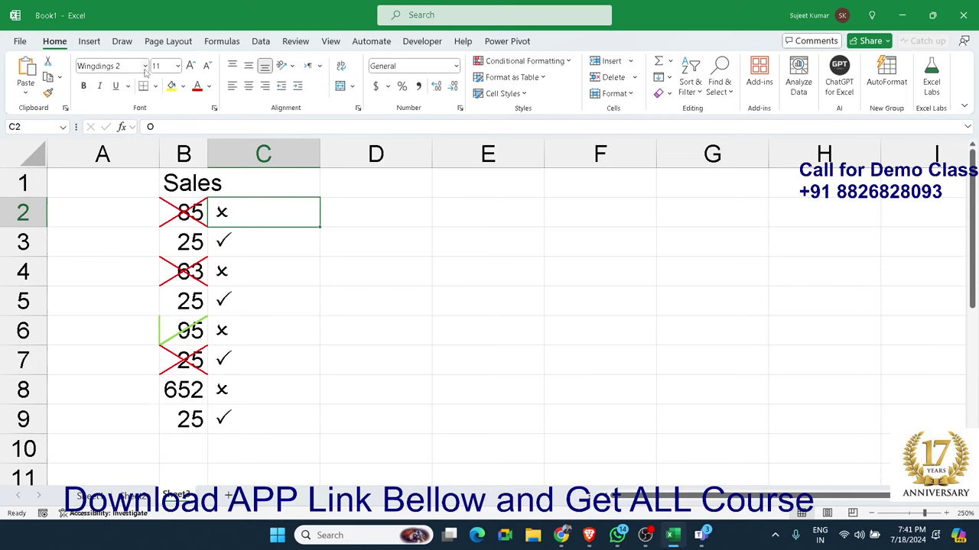
pyautogui.doubleClick(150, 126)
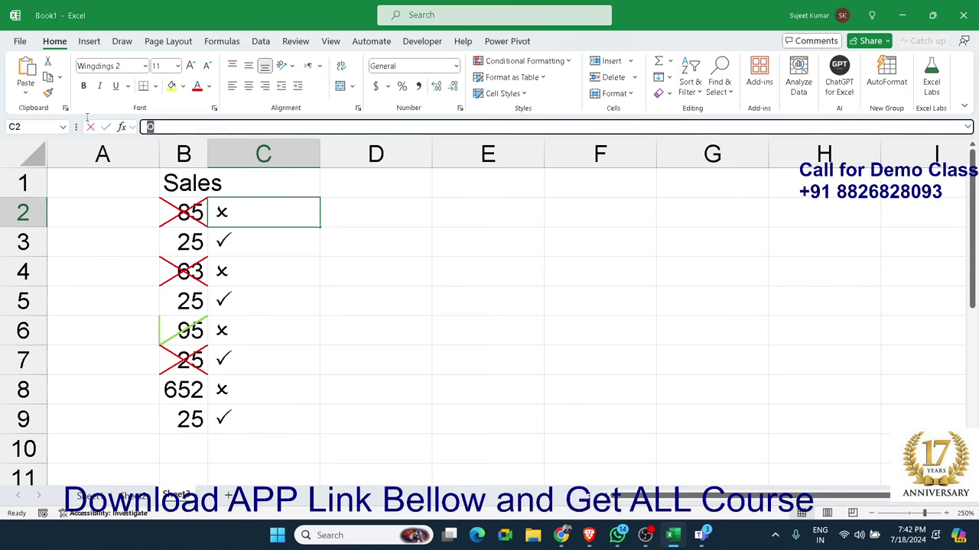
pyautogui.press('Escape')
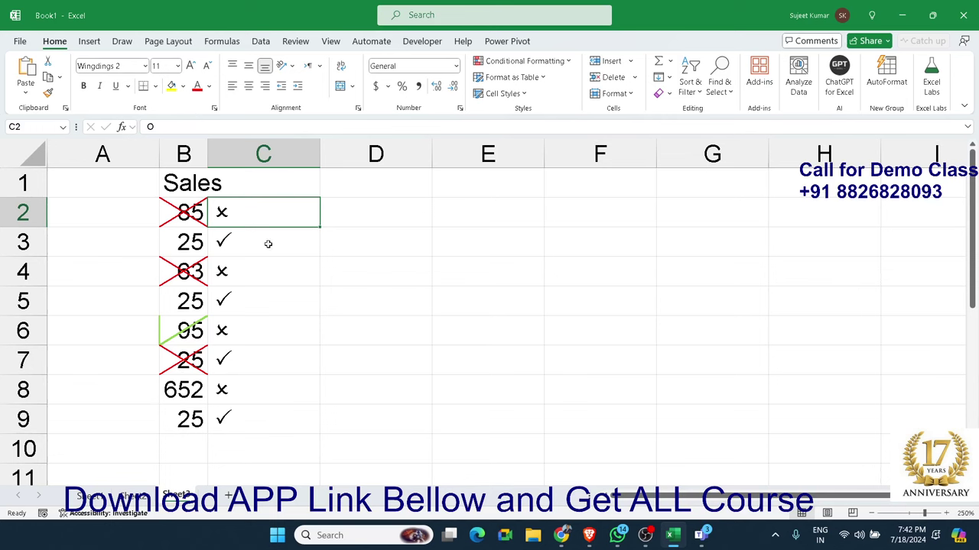
pyautogui.click(267, 243)
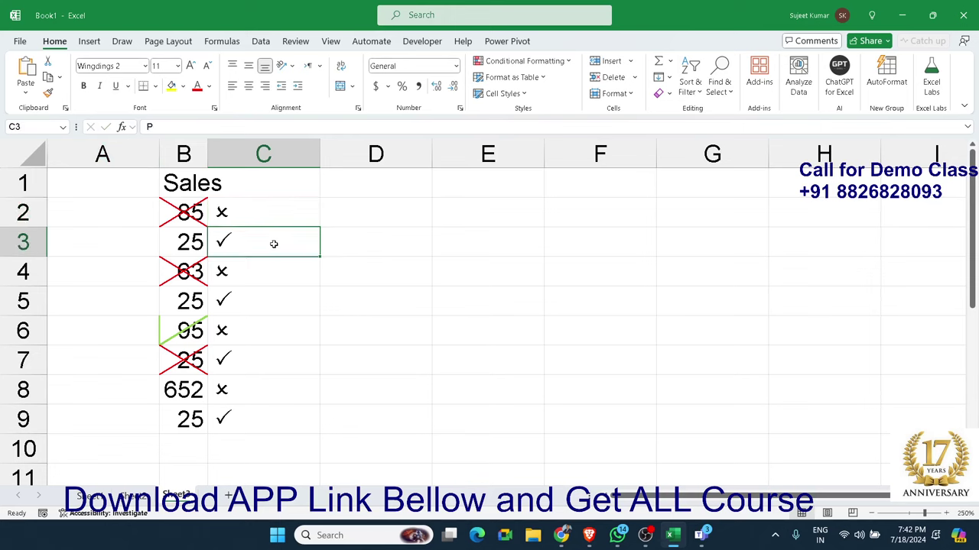
pyautogui.click(233, 205)
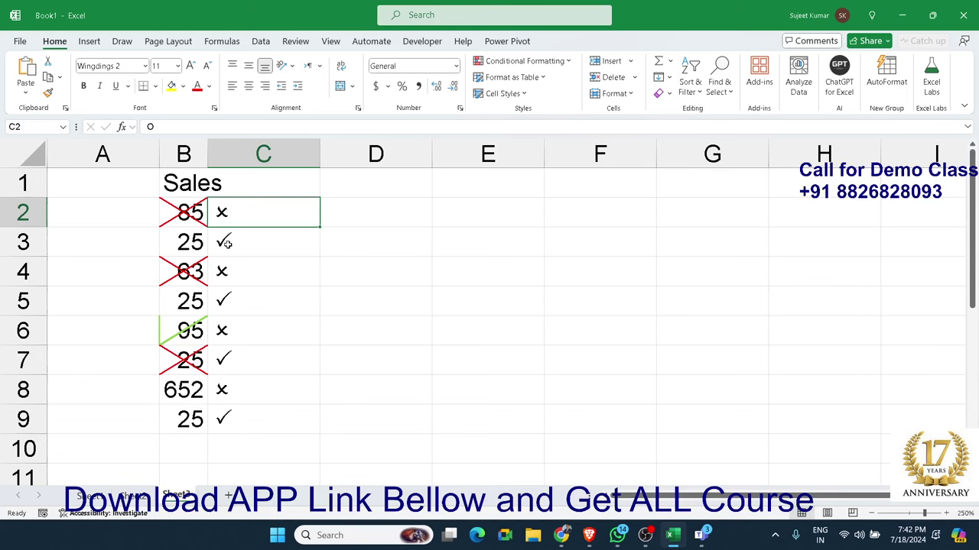
# From C1, open column C's filter dropdown to view its O and P values, then close it.
pyautogui.click(233, 188)
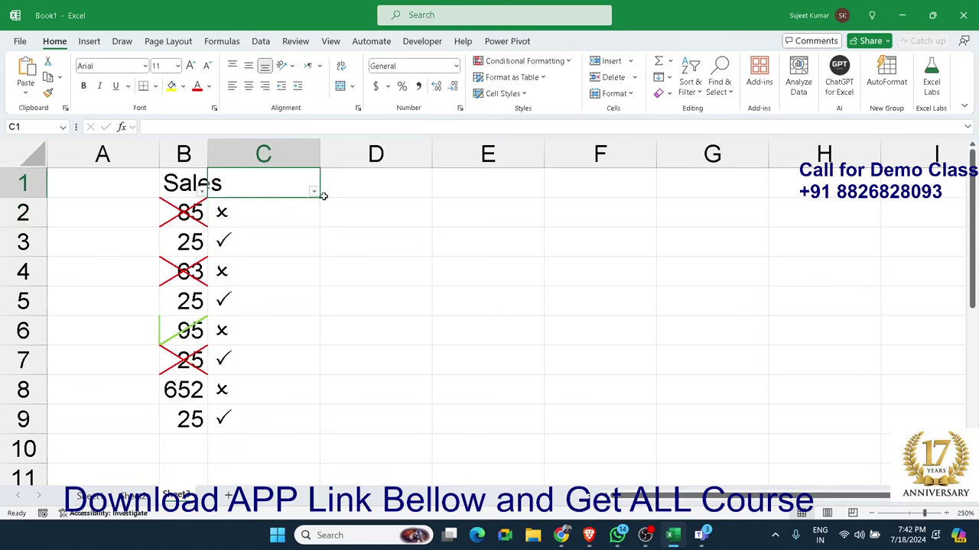
pyautogui.click(313, 191)
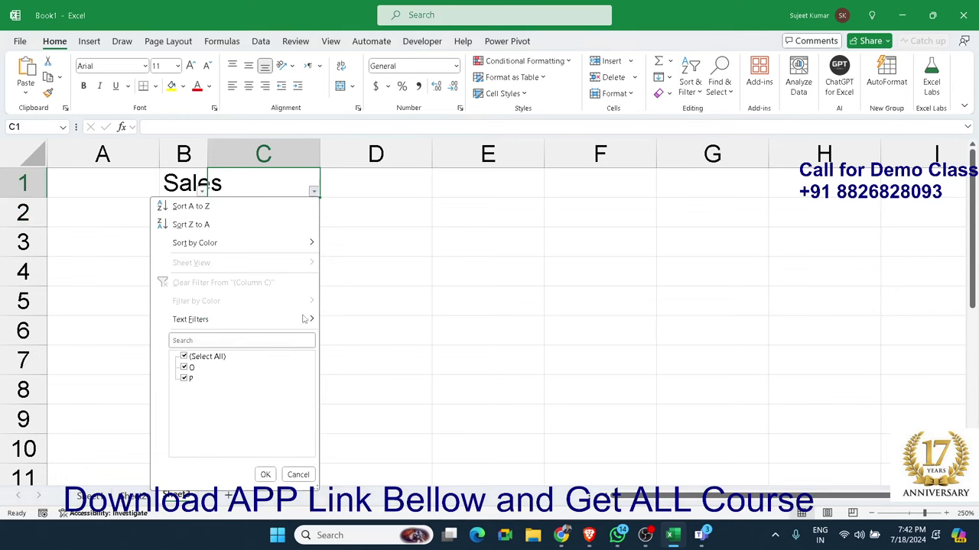
pyautogui.click(364, 219)
pyautogui.click(364, 219)
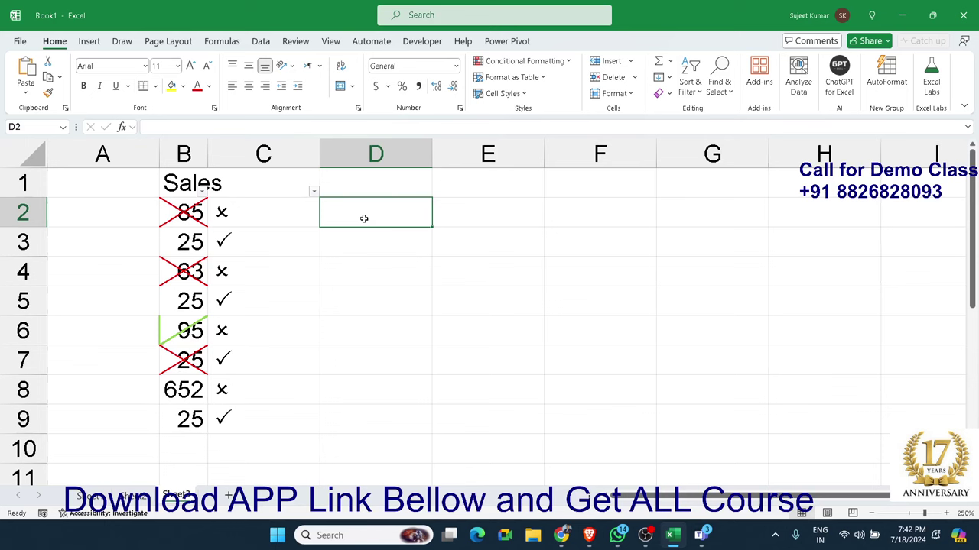
pyautogui.doubleClick(364, 218)
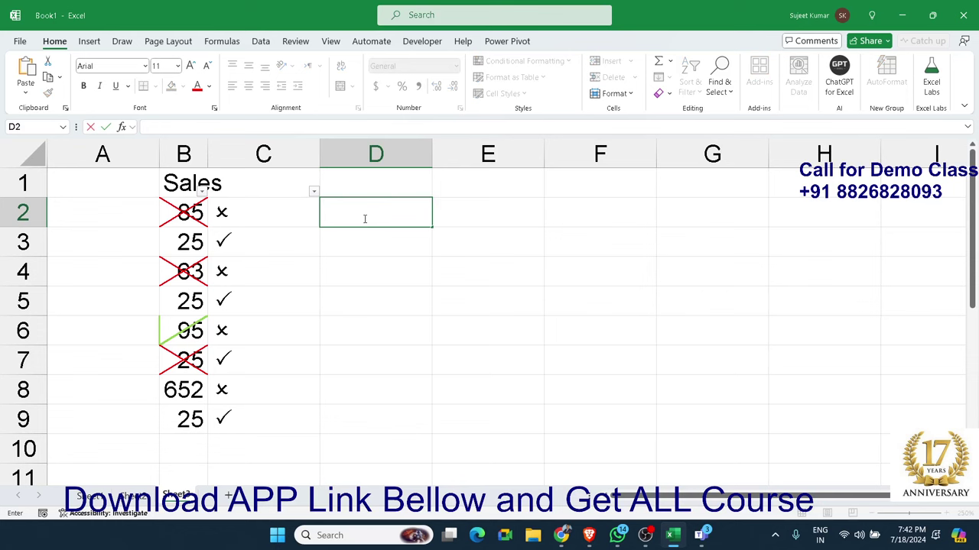
pyautogui.press('Escape')
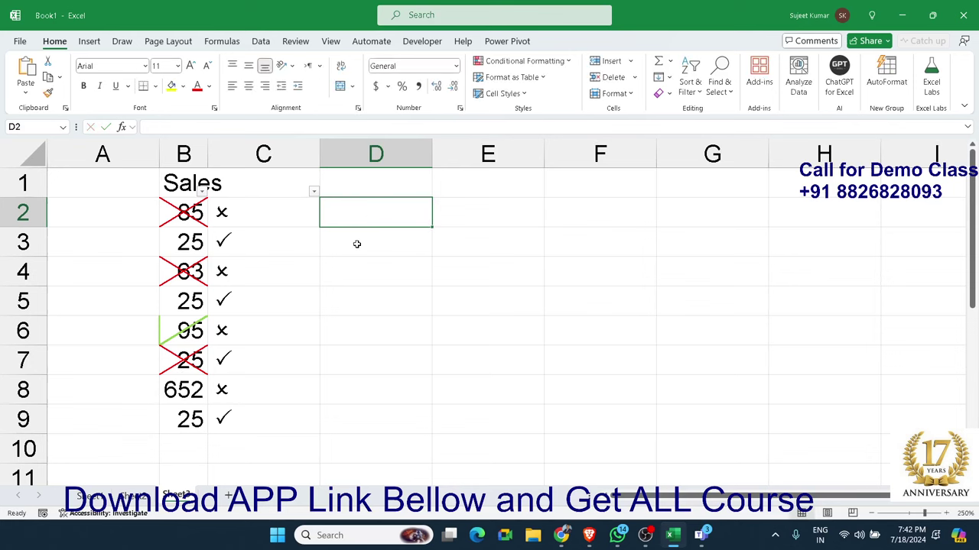
pyautogui.click(356, 244)
pyautogui.click(354, 277)
pyautogui.click(354, 337)
pyautogui.click(354, 364)
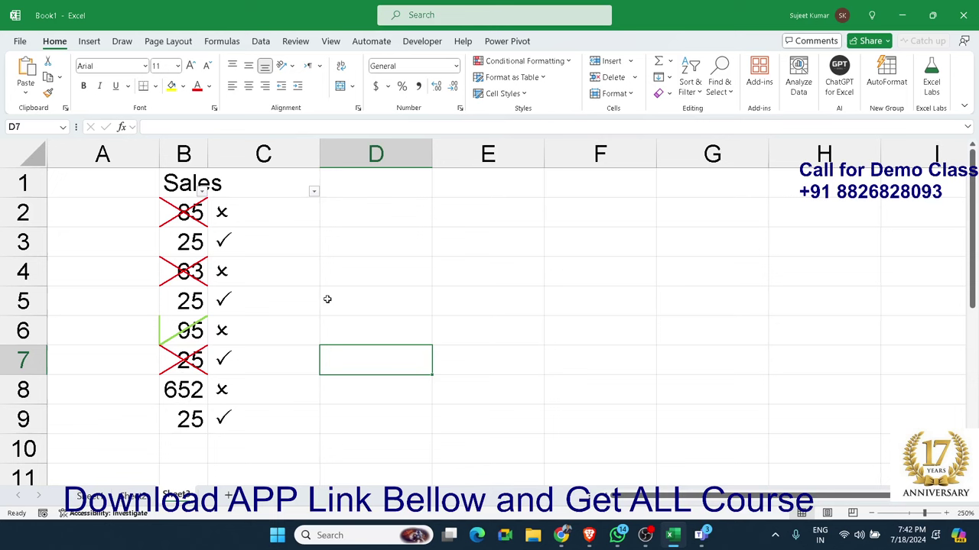
pyautogui.click(281, 245)
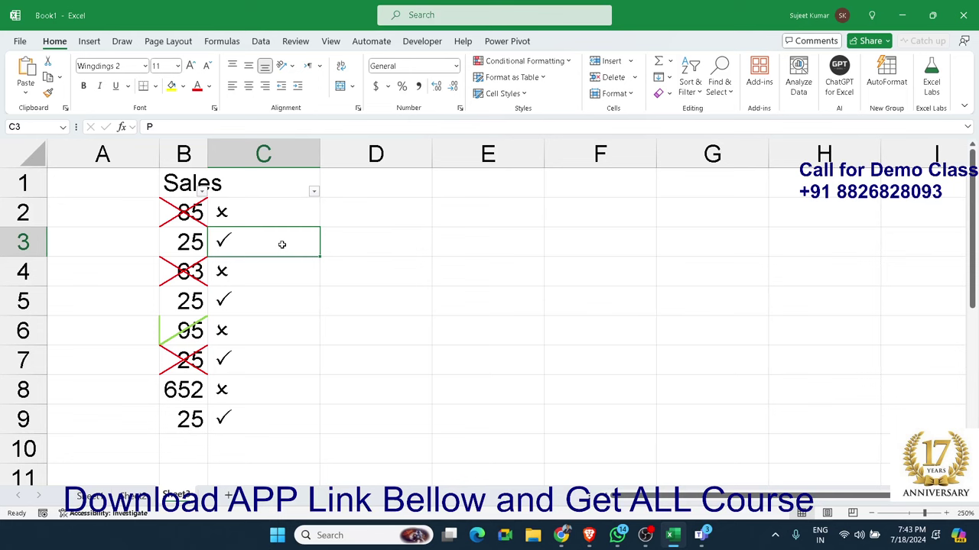
# Enter X in E3 and J in E5.
pyautogui.click(463, 250)
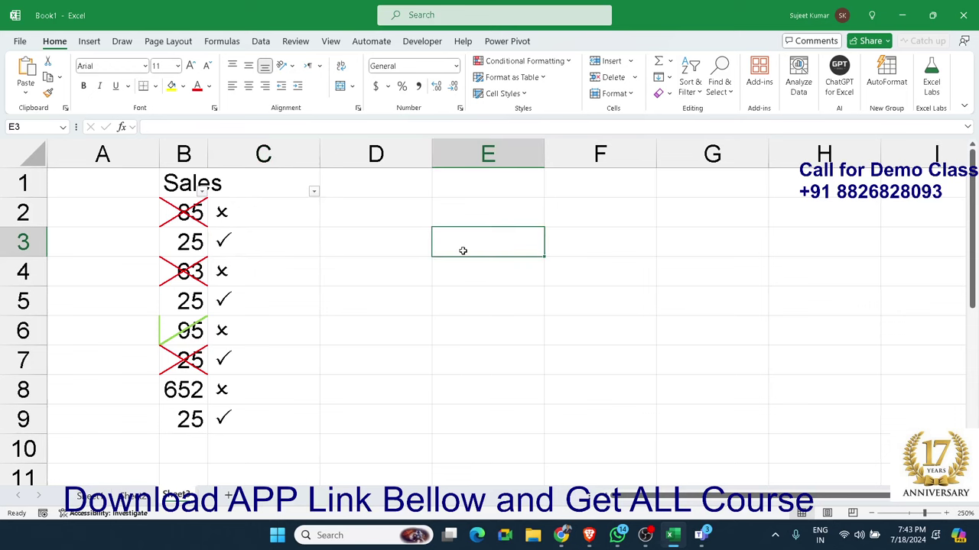
pyautogui.hotkey('ctrl', 'c')
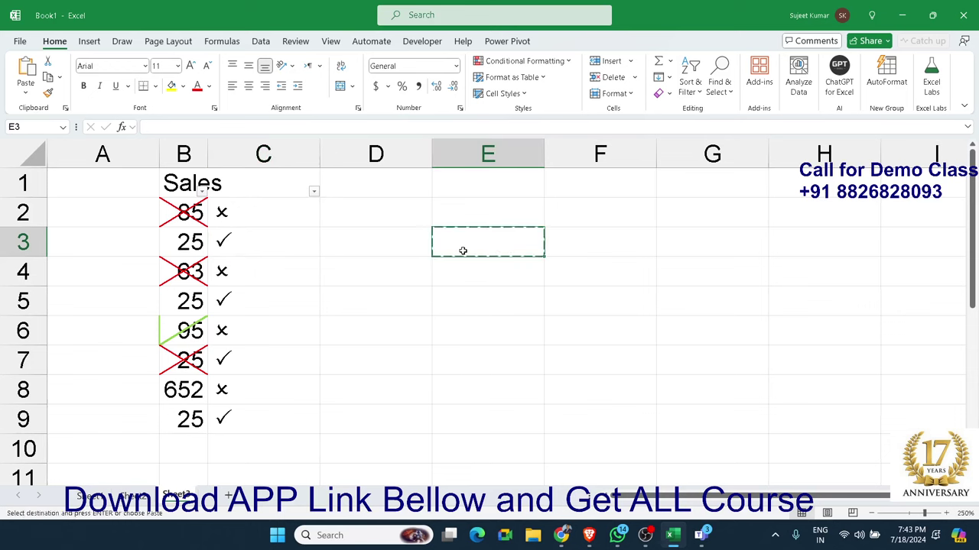
pyautogui.press('Escape')
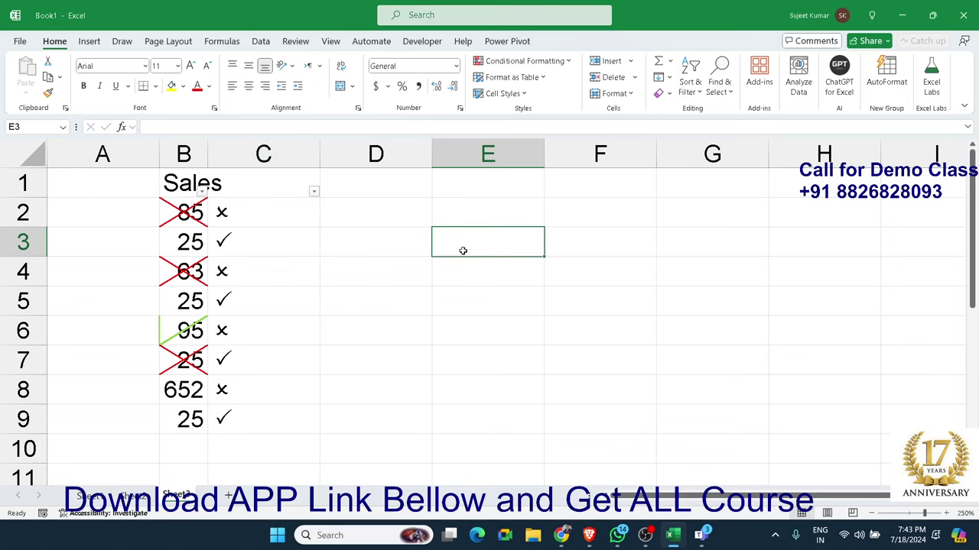
pyautogui.write('X')
pyautogui.press('Return')
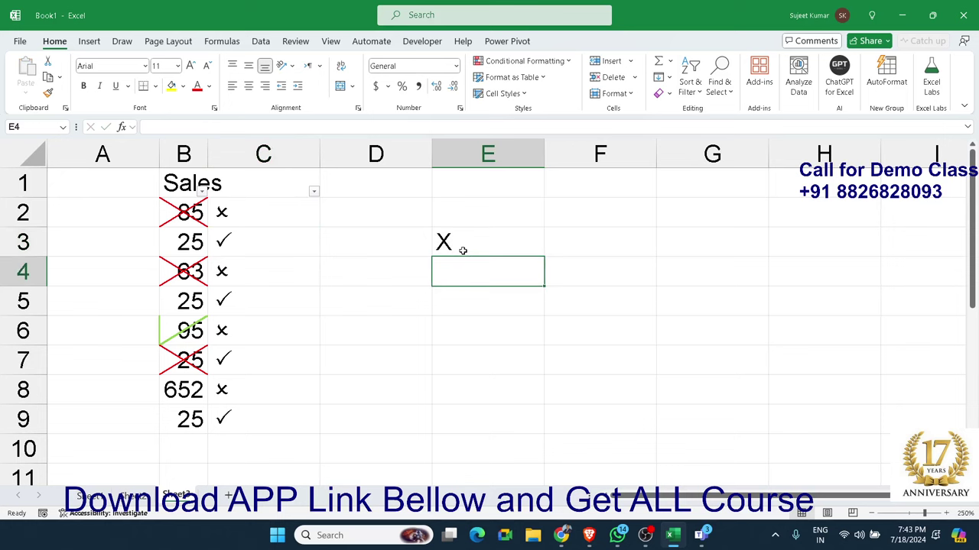
pyautogui.press('Down')
pyautogui.press('ctrl')
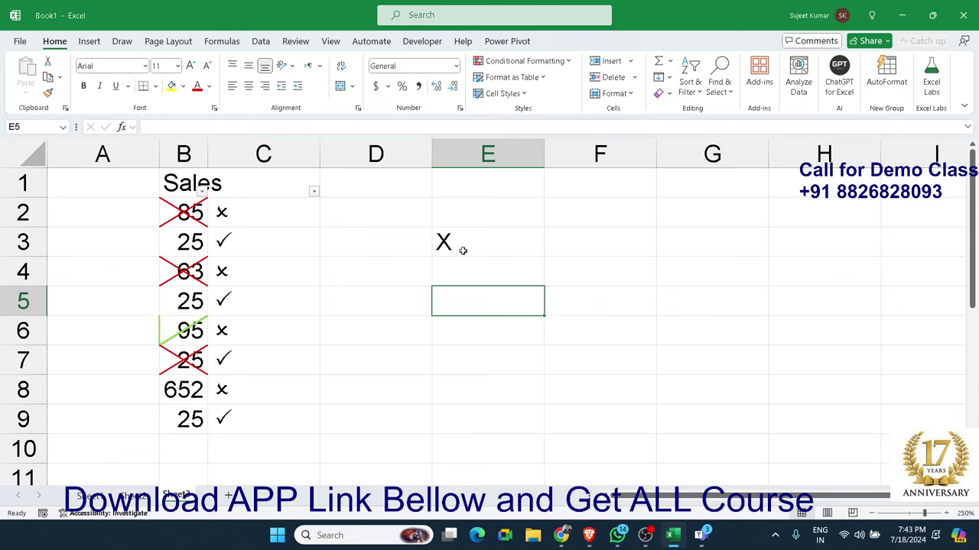
pyautogui.write('J')
pyautogui.press('Return')
pyautogui.press('Up')
# Rotate E5's text to -44° so the J looks like a tick.
pyautogui.click(359, 111)
pyautogui.moveTo(559, 151); pyautogui.dragTo(640, 157)
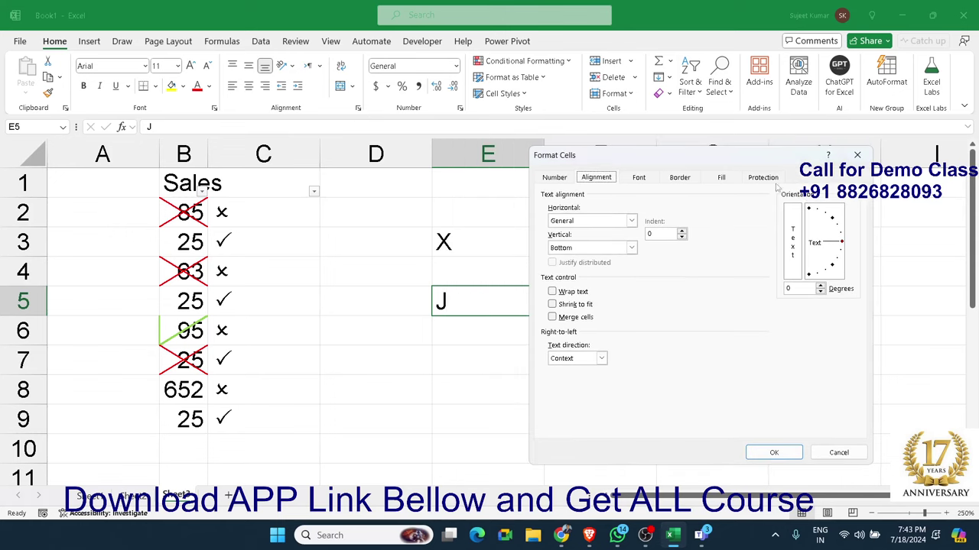
pyautogui.moveTo(737, 159); pyautogui.dragTo(791, 159)
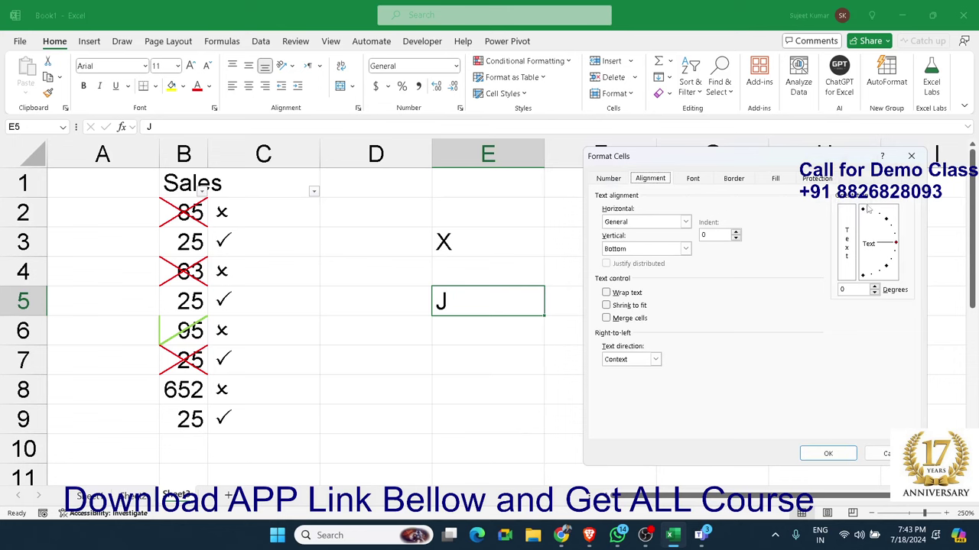
pyautogui.moveTo(897, 247); pyautogui.dragTo(900, 283)
pyautogui.click(833, 453)
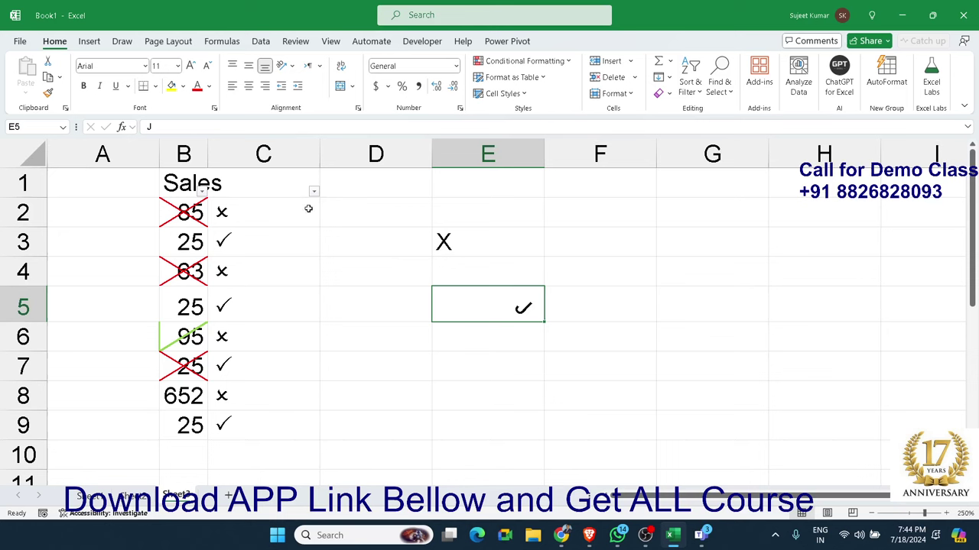
# Add a new blank worksheet, Sheet4.
pyautogui.click(287, 66)
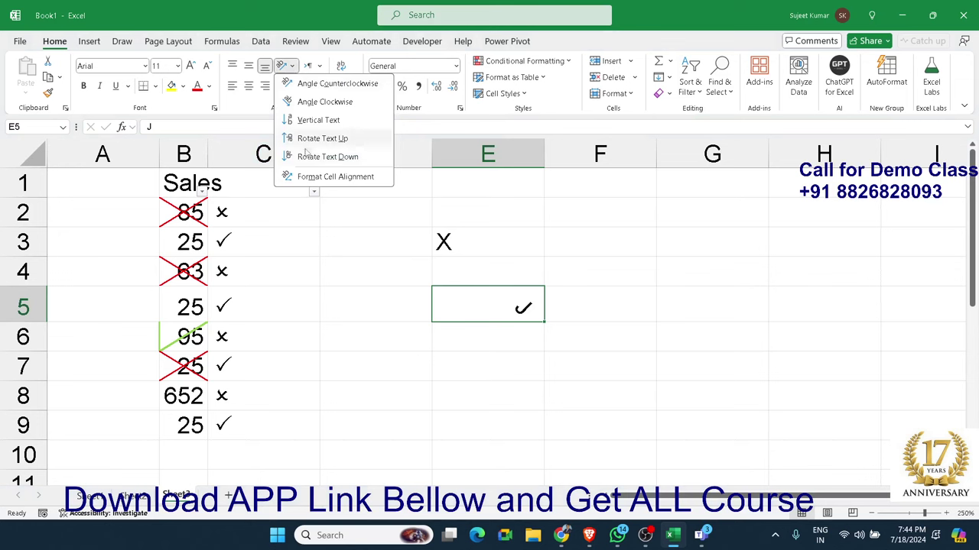
pyautogui.click(320, 284)
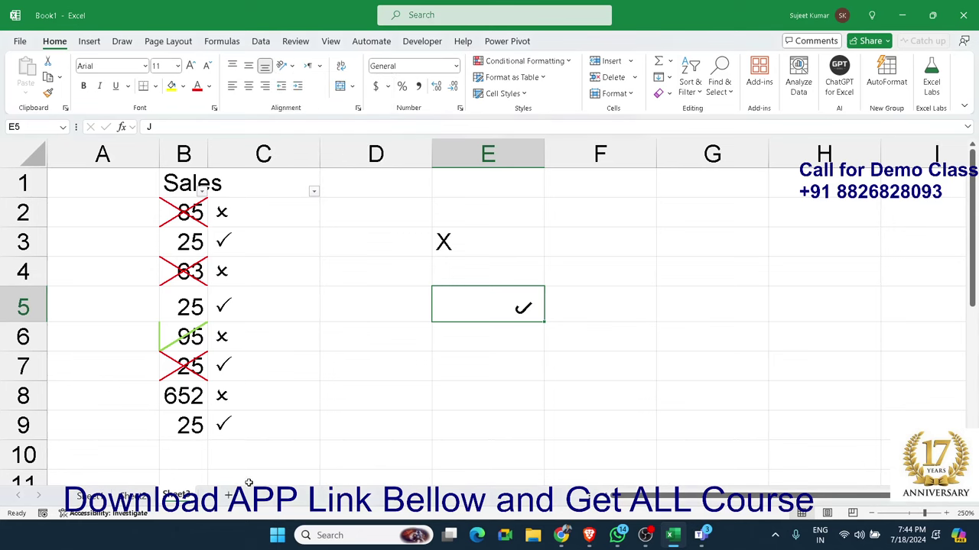
pyautogui.click(229, 496)
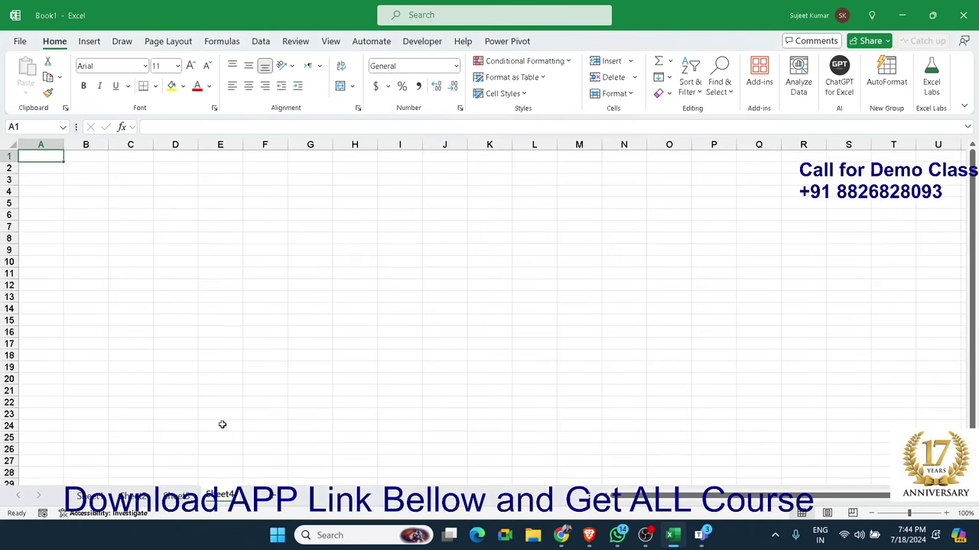
# Put a Name header in A5 and the first name in A6, then fill names down to A14.
pyautogui.press('Down')
pyautogui.press('Down')
pyautogui.press('Down')
pyautogui.press('Down')
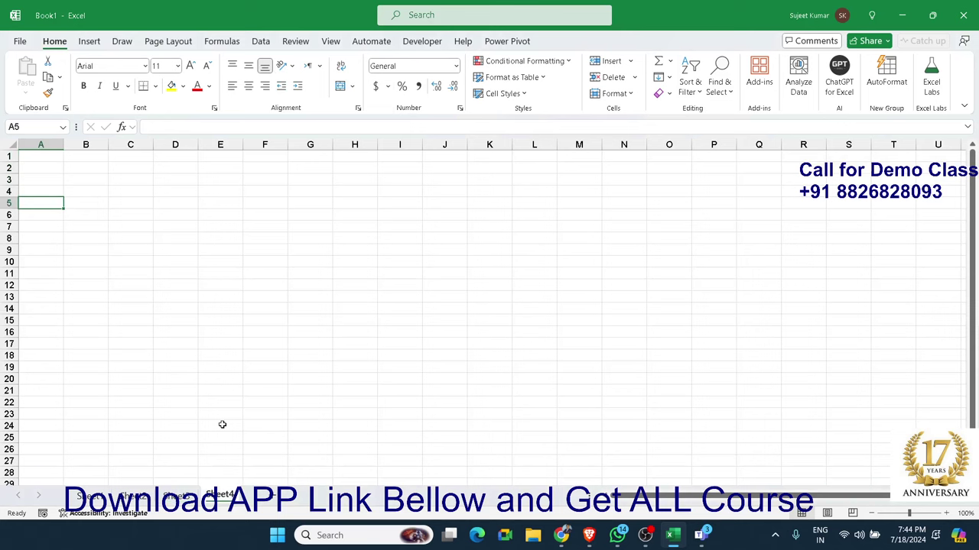
pyautogui.write('Name')
pyautogui.press('Return')
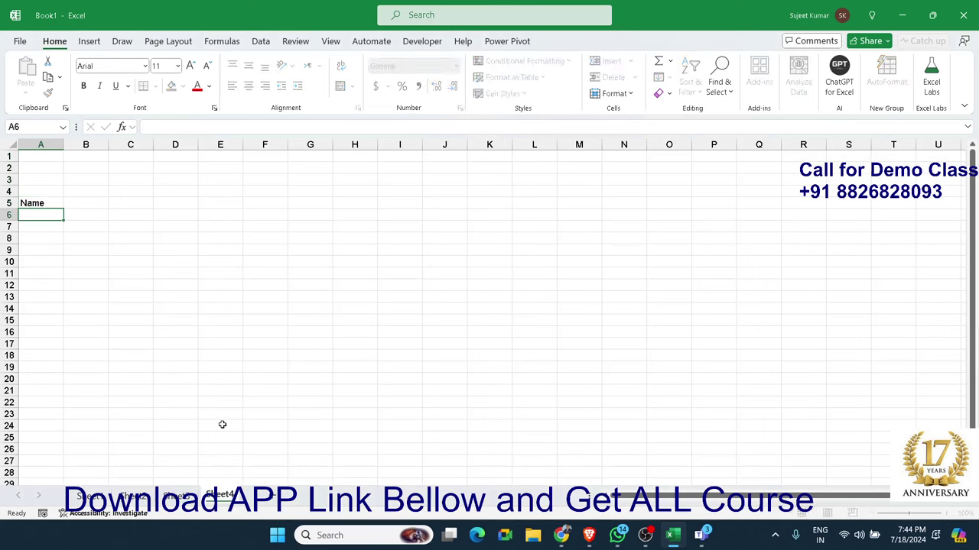
pyautogui.write('Puja')
pyautogui.press('Return')
pyautogui.click(53, 220)
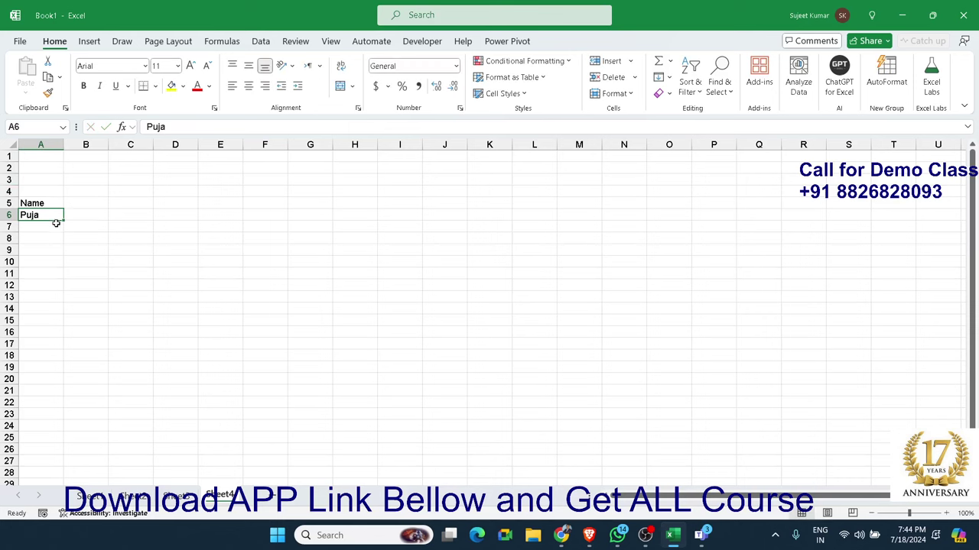
pyautogui.moveTo(63, 226); pyautogui.dragTo(65, 315)
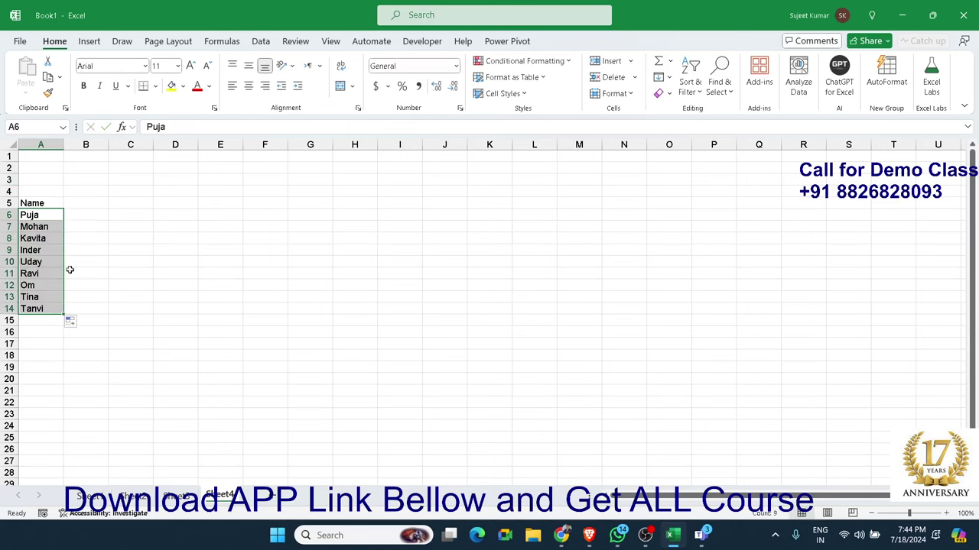
# Enter 1-Jun in B5, fill dates across row 5, and delete the extra July dates.
pyautogui.click(85, 205)
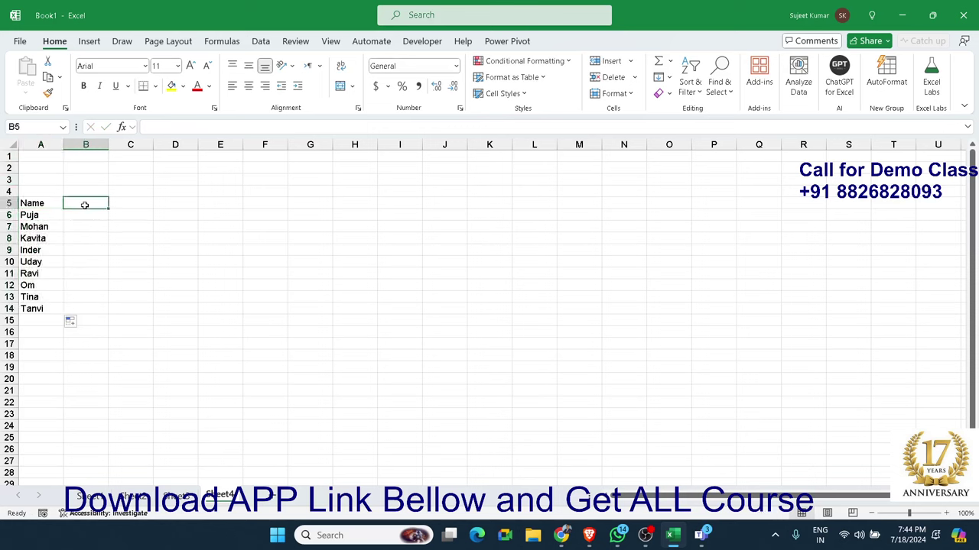
pyautogui.write('6/1')
pyautogui.press('Return')
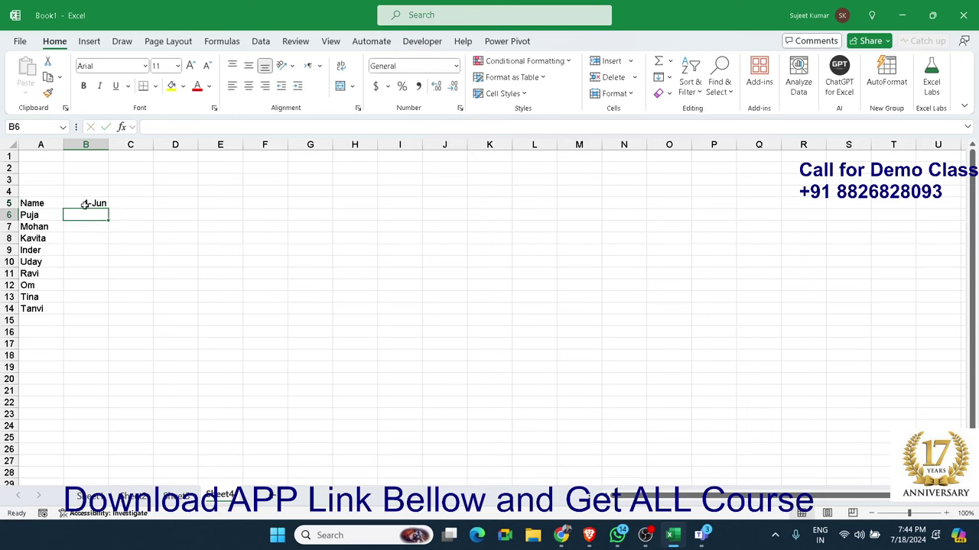
pyautogui.click(81, 204)
pyautogui.moveTo(111, 208); pyautogui.dragTo(961, 276)
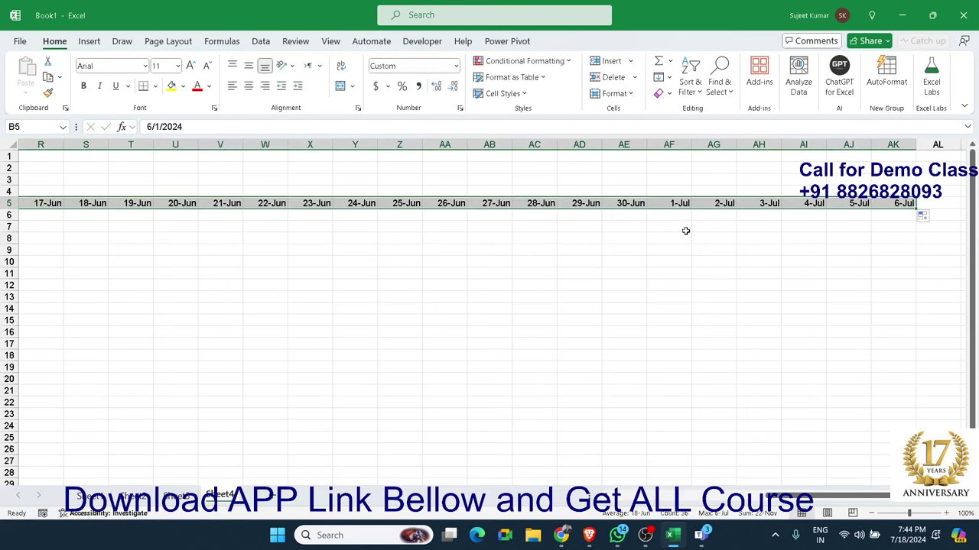
pyautogui.click(681, 203)
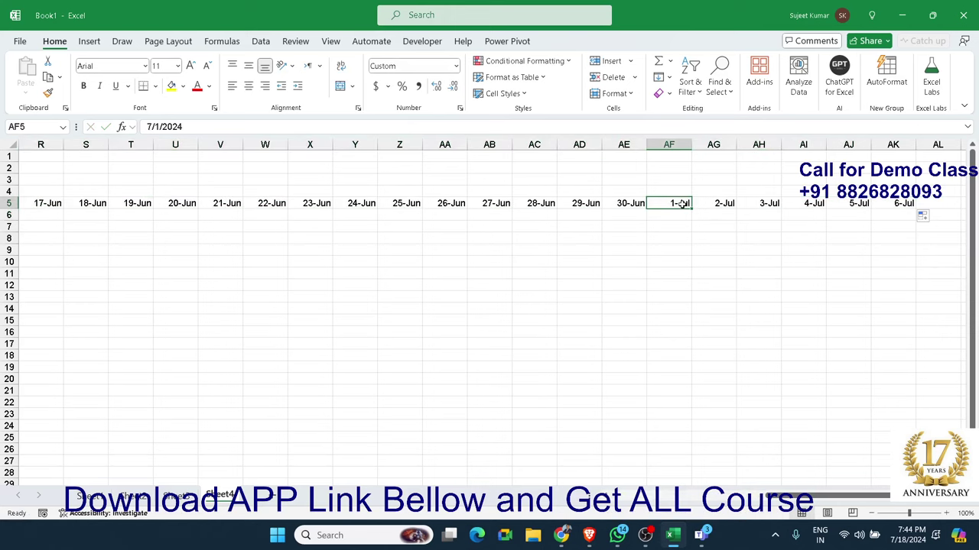
pyautogui.hotkey('ctrl', 'shift', 'Right')
pyautogui.press('Delete')
pyautogui.press('End')
# Mark P in B6 and fill P across every June attendance cell.
pyautogui.press('Home')
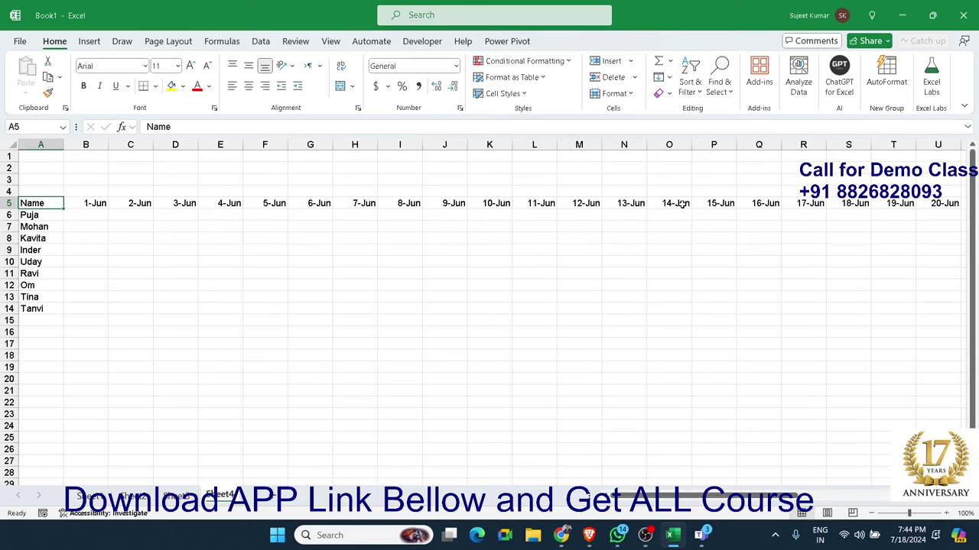
pyautogui.press('Right')
pyautogui.press('Down')
pyautogui.press('F2')
pyautogui.write('P')
pyautogui.press('Return')
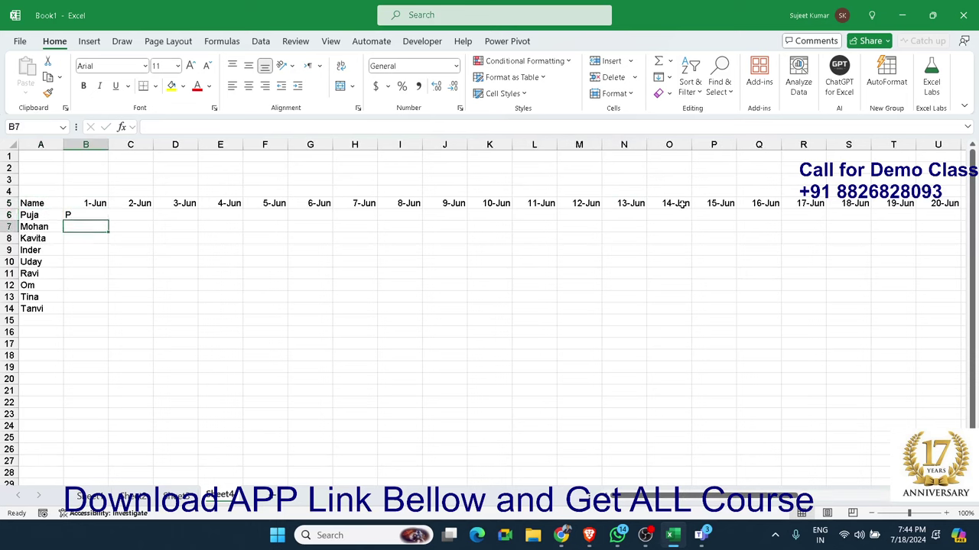
pyautogui.press('Up')
pyautogui.press('Up')
pyautogui.hotkey('ctrl', 'Right')
pyautogui.press('Down')
pyautogui.hotkey('ctrl', 'shift', 'Left')
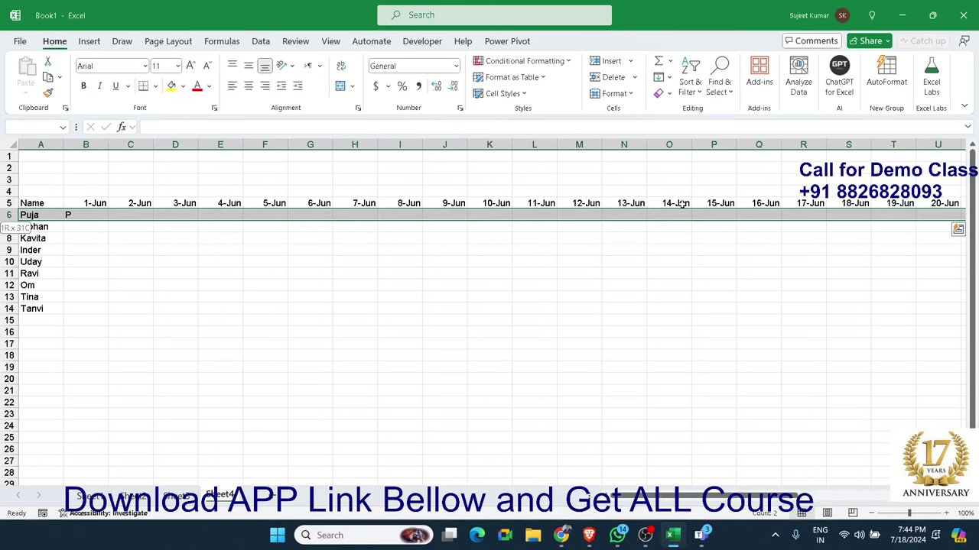
pyautogui.hotkey('shift', 'Down')
pyautogui.hotkey('shift', 'Down')
pyautogui.hotkey('shift', 'Down')
pyautogui.hotkey('shift', 'Down')
pyautogui.hotkey('shift', 'Down')
pyautogui.hotkey('shift', 'Down')
pyautogui.hotkey('shift', 'Down')
pyautogui.hotkey('shift', 'Down')
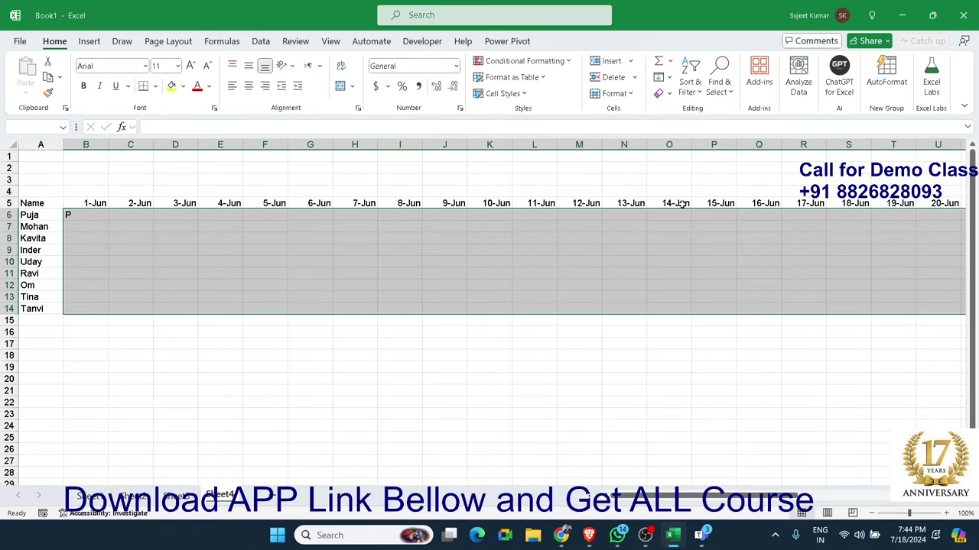
pyautogui.hotkey('ctrl', 'd')
# Select the whole attendance table A5:AE14.
pyautogui.press('Up')
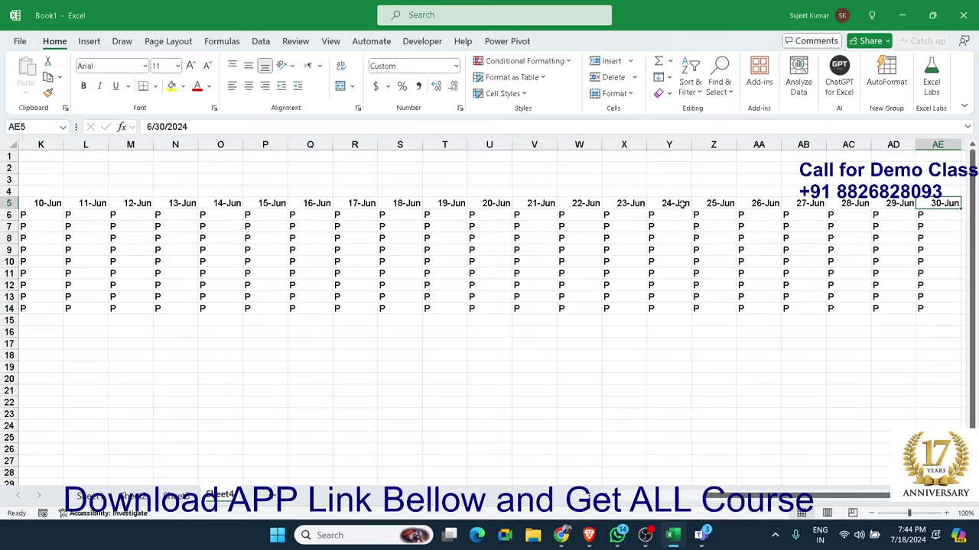
pyautogui.hotkey('ctrl', 'Left')
pyautogui.hotkey('ctrl', 'shift', 'Right')
pyautogui.hotkey('ctrl', 'shift', 'Down')
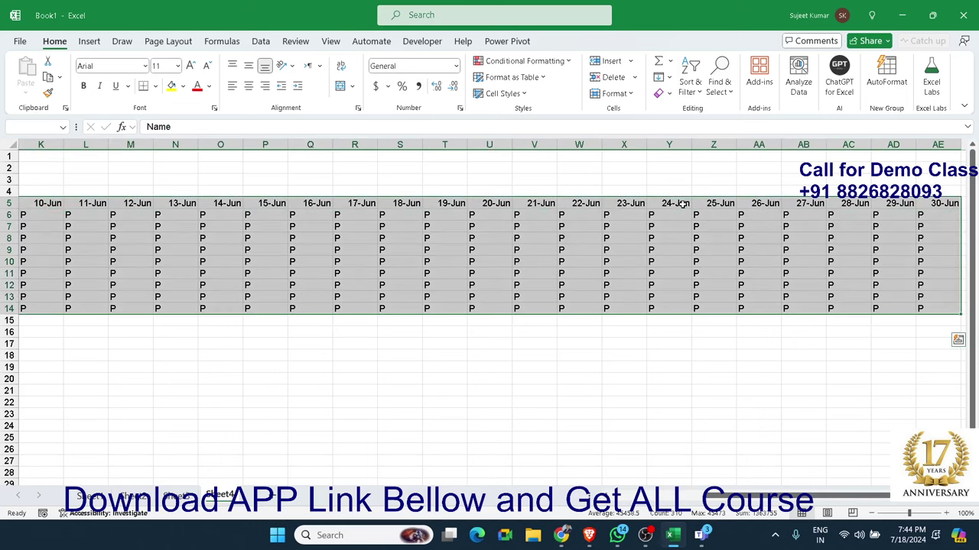
# Apply All Borders to every cell of the attendance table.
pyautogui.click(155, 86)
pyautogui.click(175, 217)
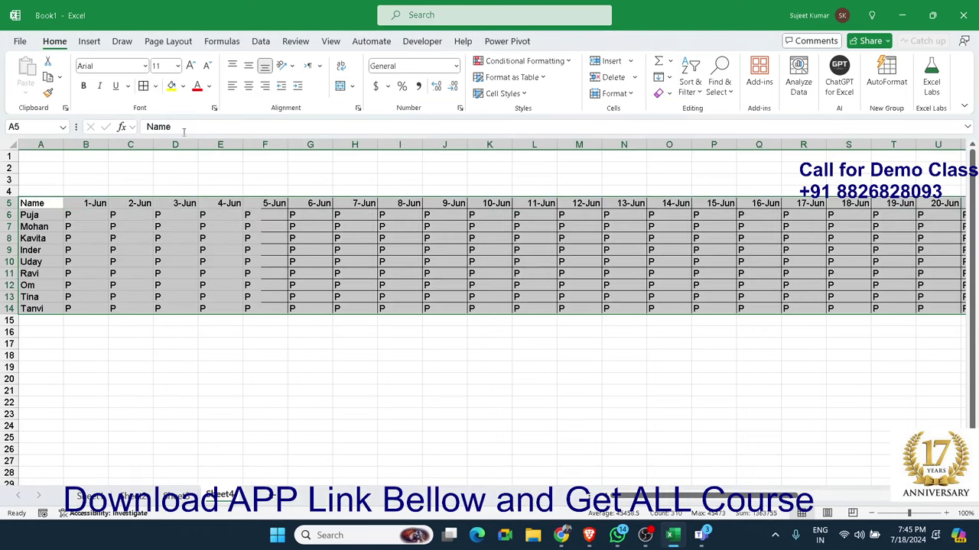
pyautogui.click(144, 86)
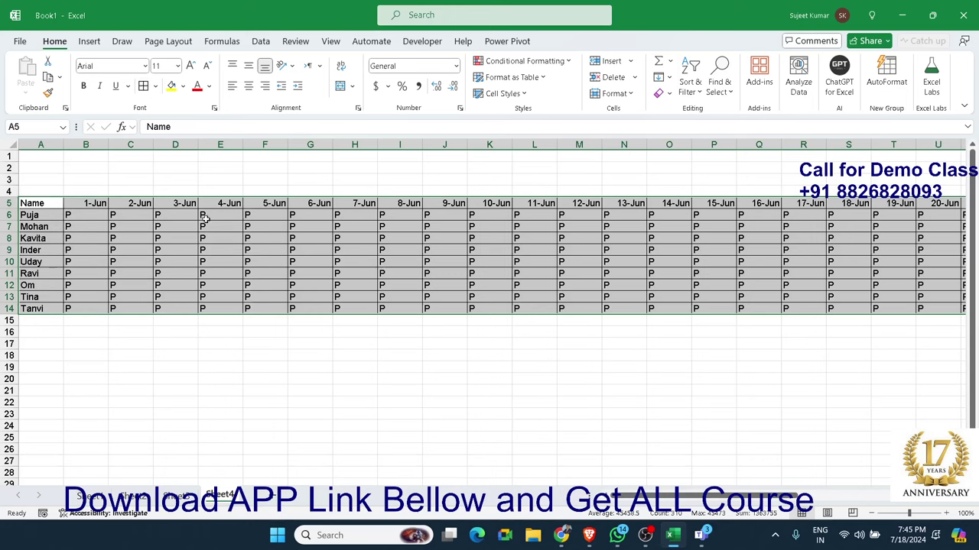
# Format the row 5 dates to show the year, like 1-Jun-24.
pyautogui.click(95, 204)
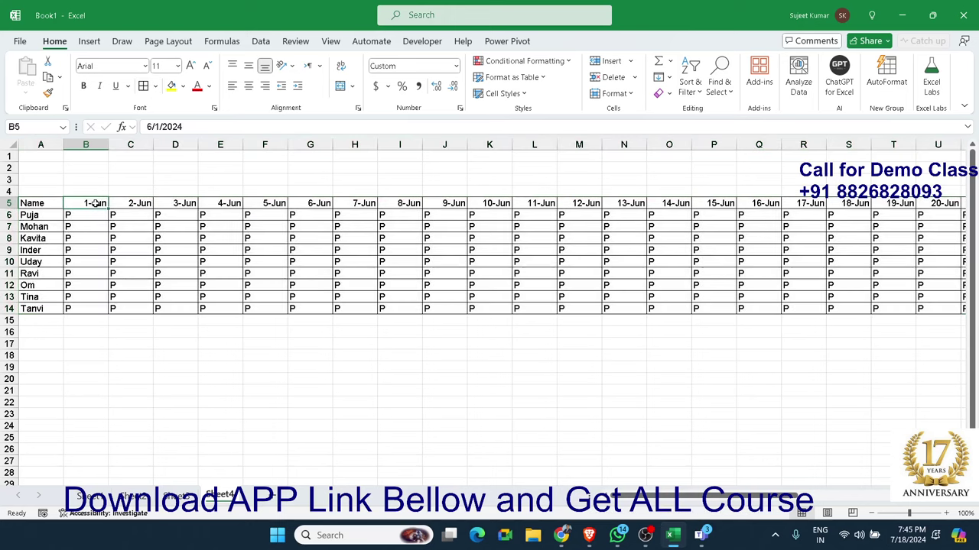
pyautogui.hotkey('ctrl', 'shift', 'Right')
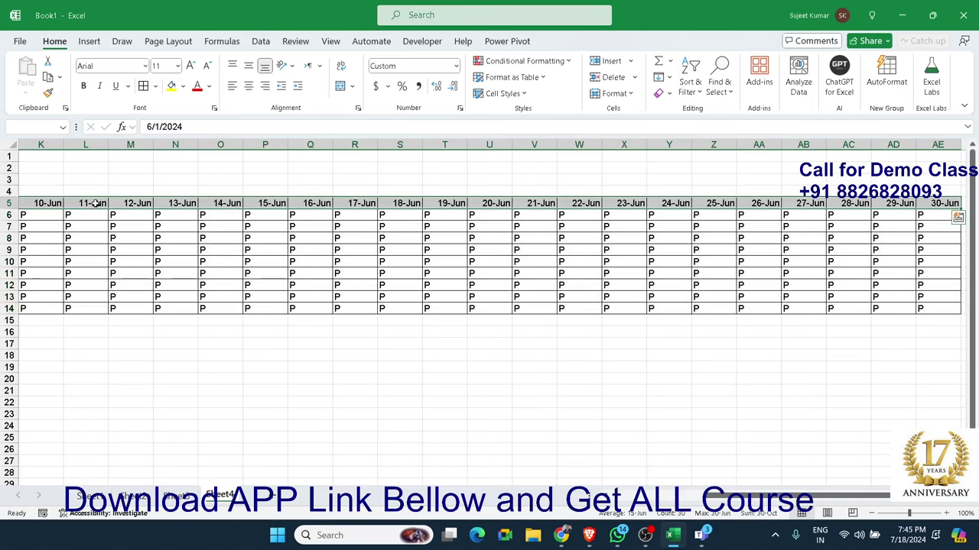
pyautogui.hotkey('ctrl', 'shift', '3')
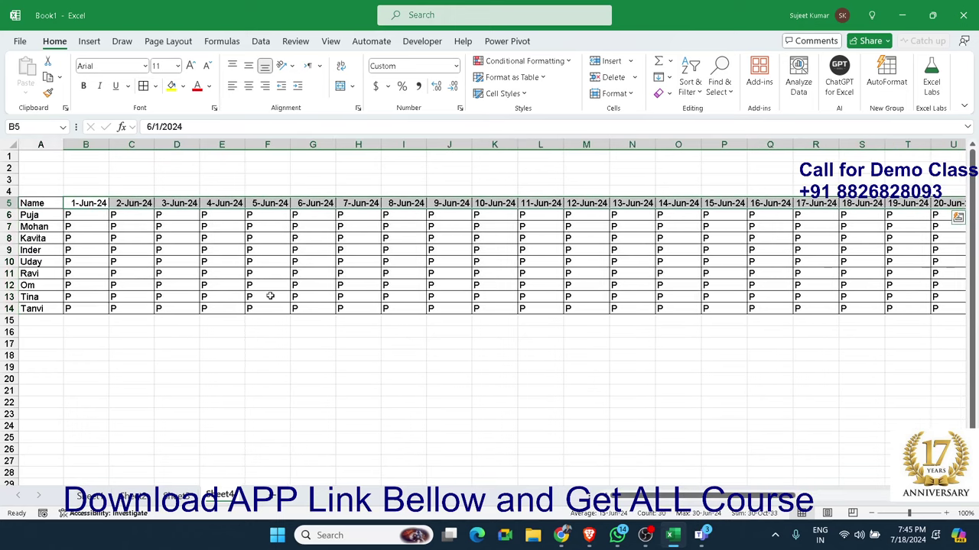
pyautogui.click(298, 288)
# Autofit all columns so the 1-Jun-24 headers fit.
pyautogui.click(14, 146)
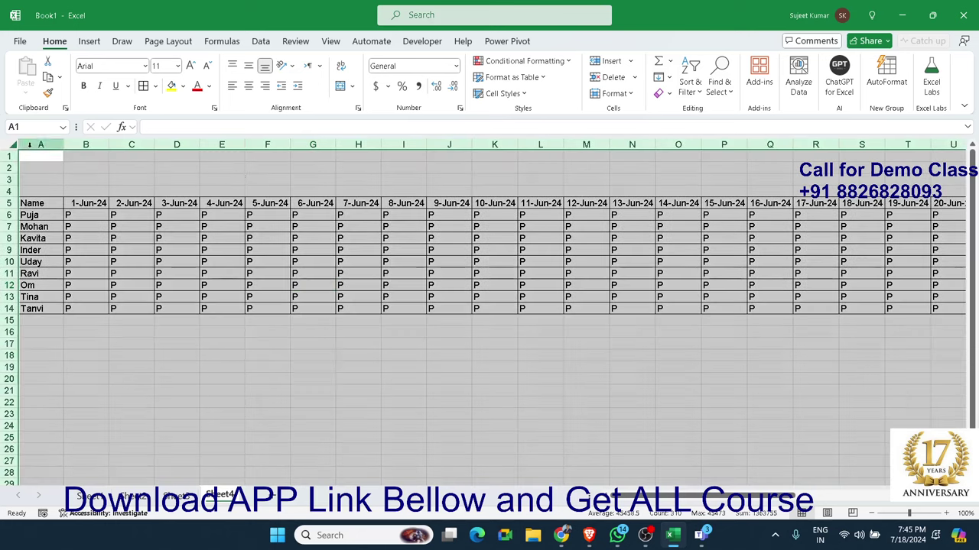
pyautogui.doubleClick(380, 143)
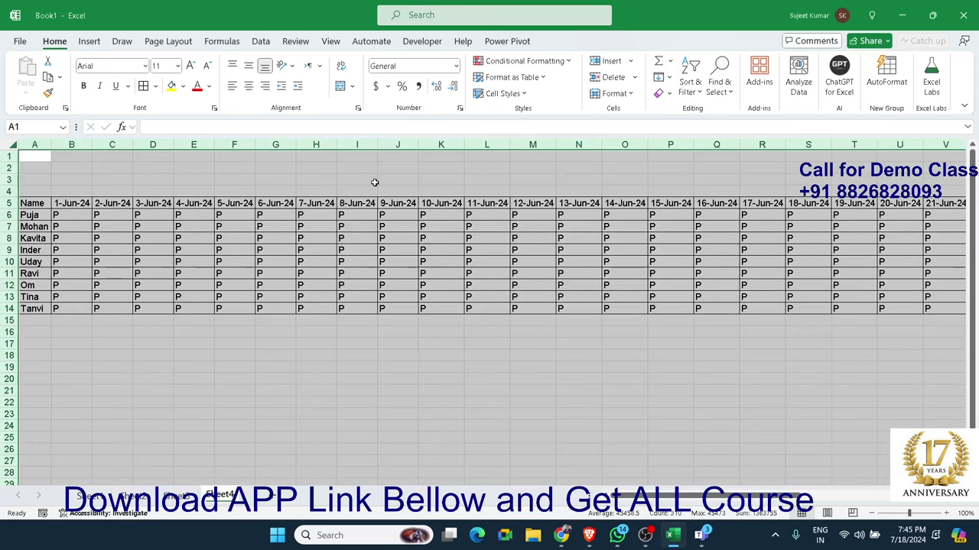
pyautogui.click(362, 203)
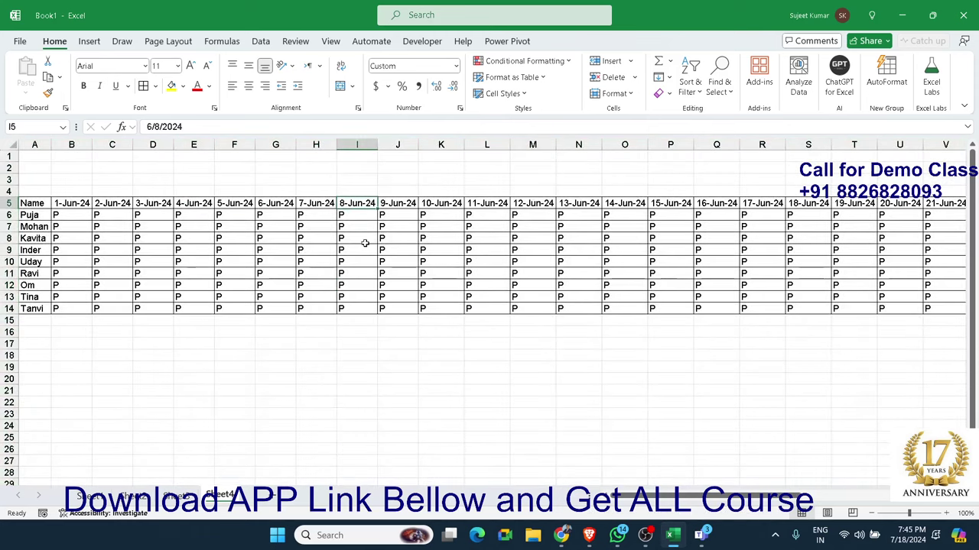
pyautogui.click(358, 240)
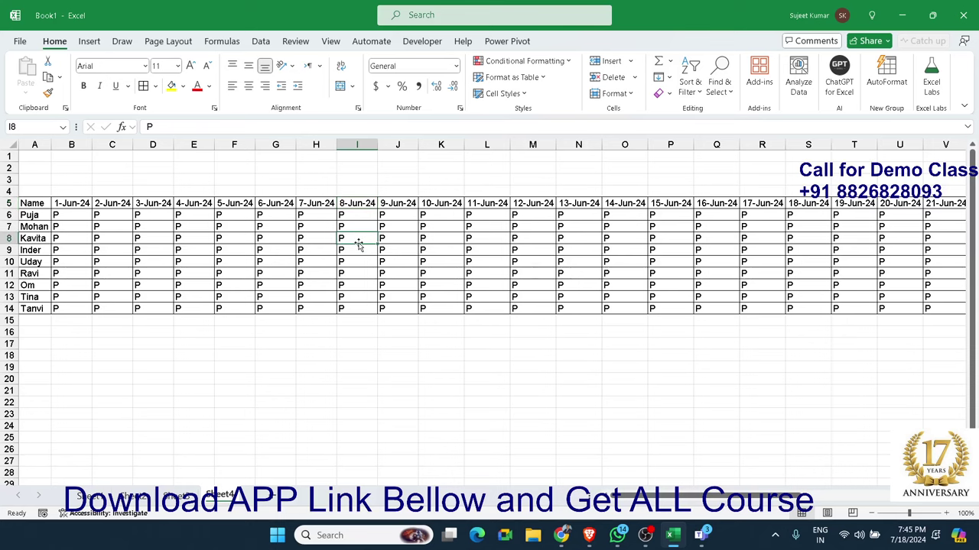
# In print settings, set Landscape orientation and Narrow margins.
pyautogui.click(20, 42)
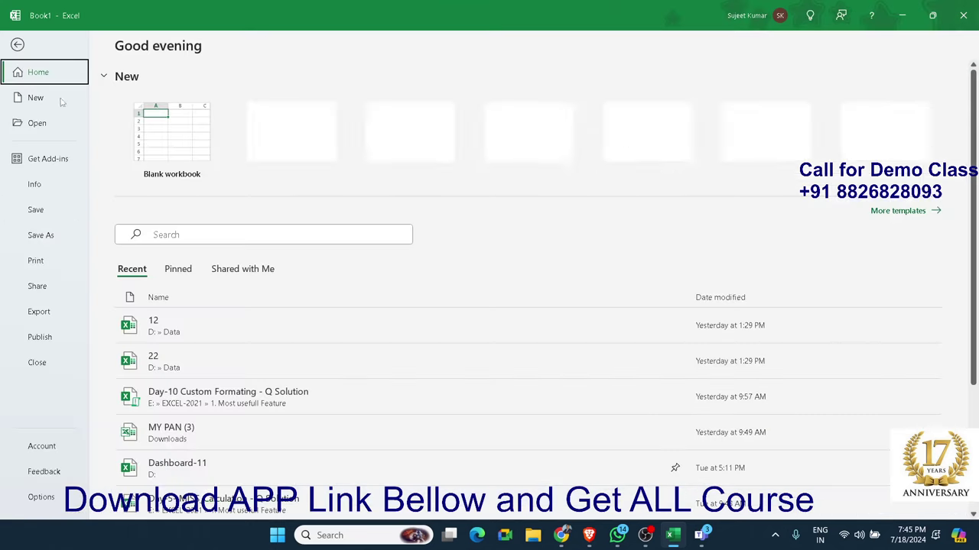
pyautogui.click(40, 260)
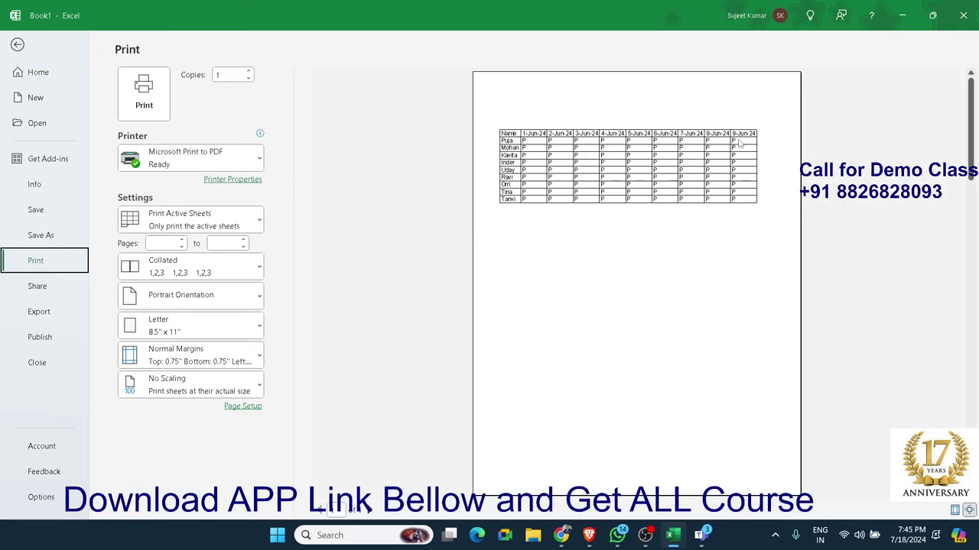
pyautogui.click(192, 300)
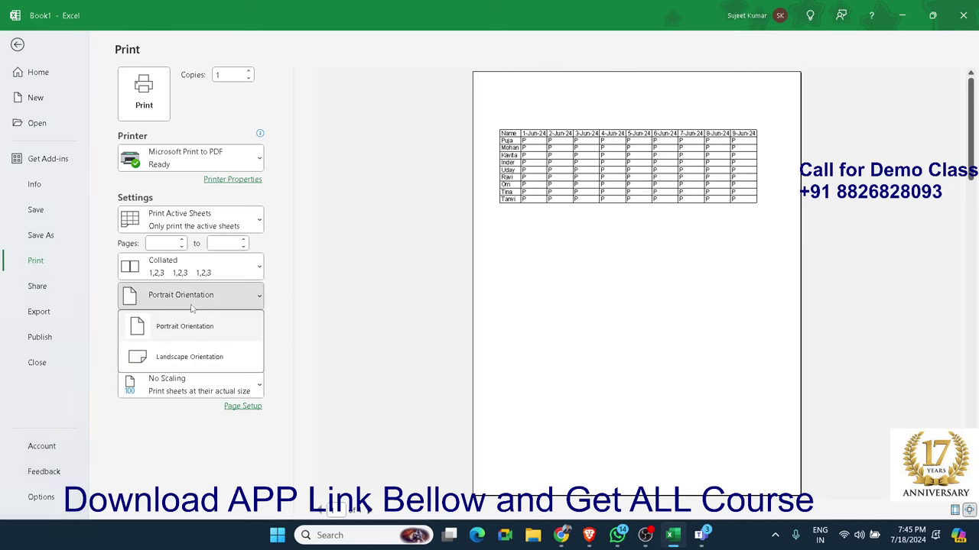
pyautogui.click(183, 358)
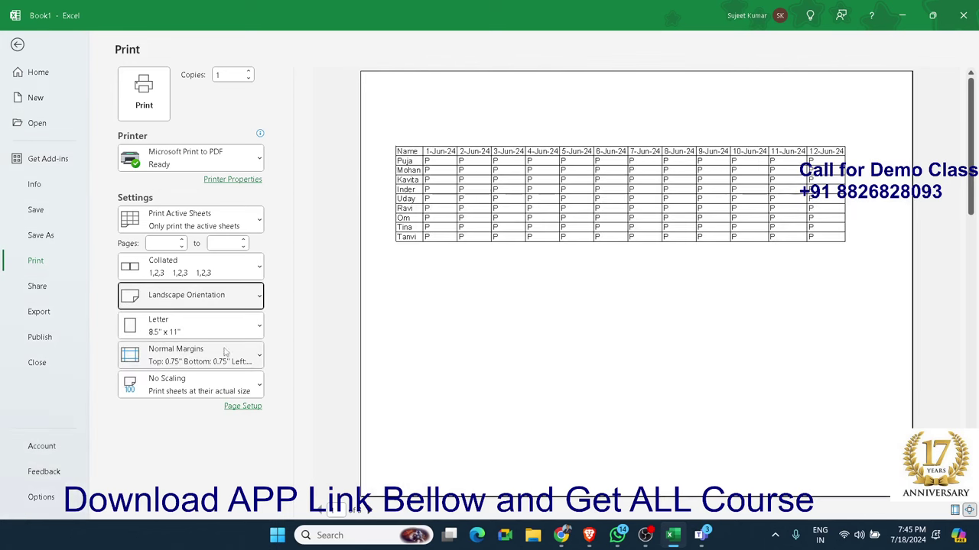
pyautogui.click(187, 356)
pyautogui.click(180, 306)
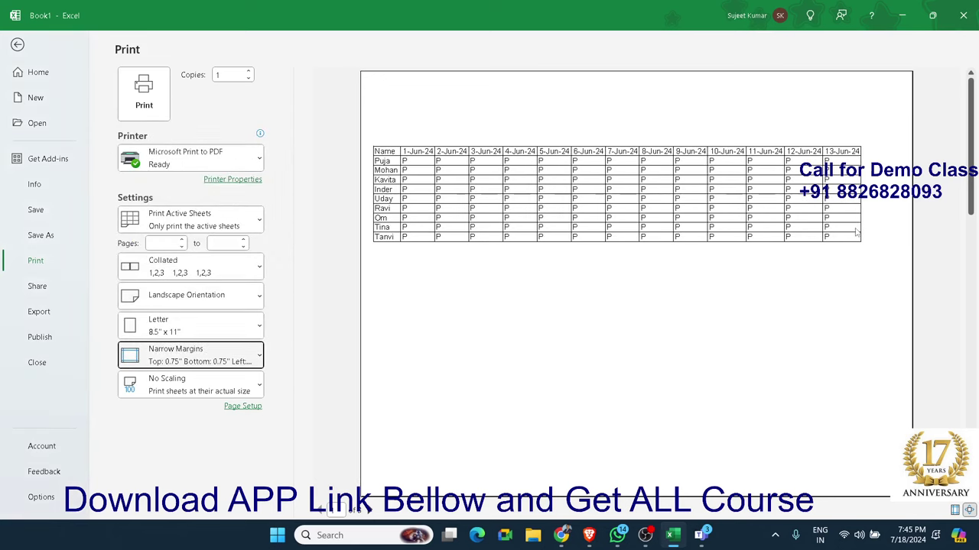
# Try Fit Sheet on One Page, revert to No Scaling, and return to the worksheet.
pyautogui.click(221, 390)
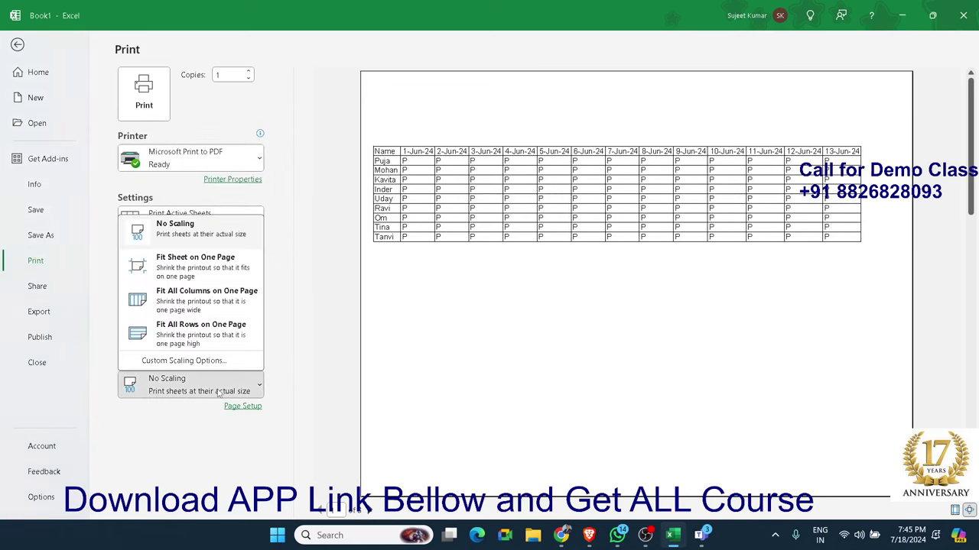
pyautogui.click(206, 264)
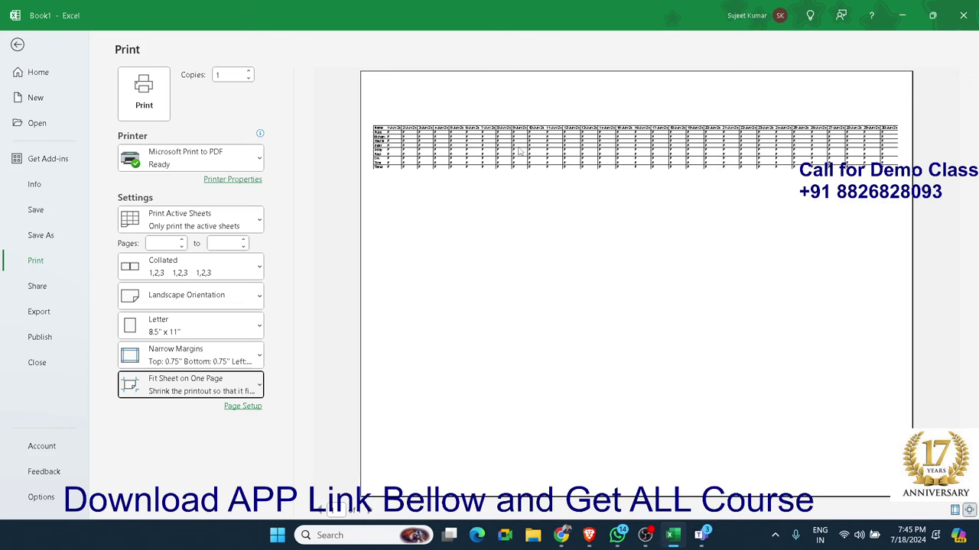
pyautogui.click(139, 384)
pyautogui.click(154, 240)
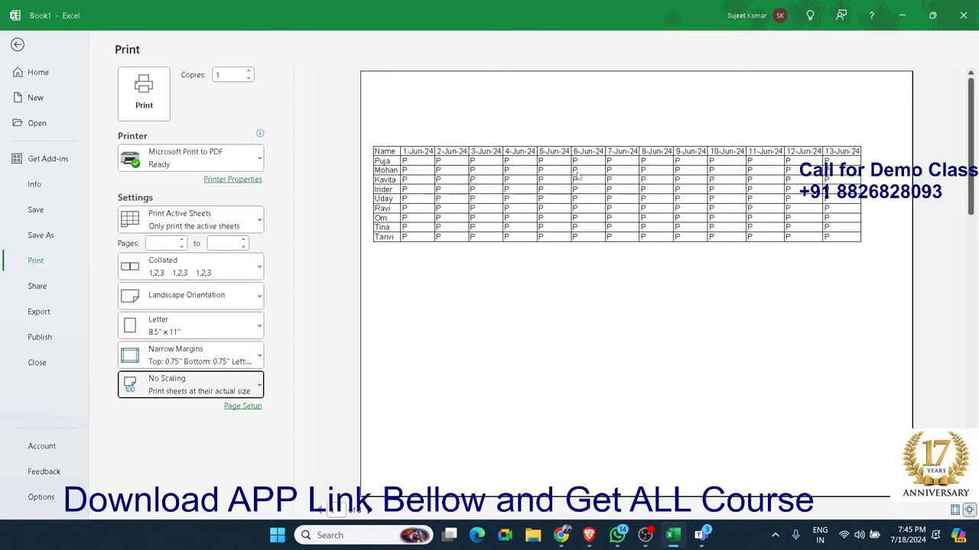
pyautogui.click(17, 44)
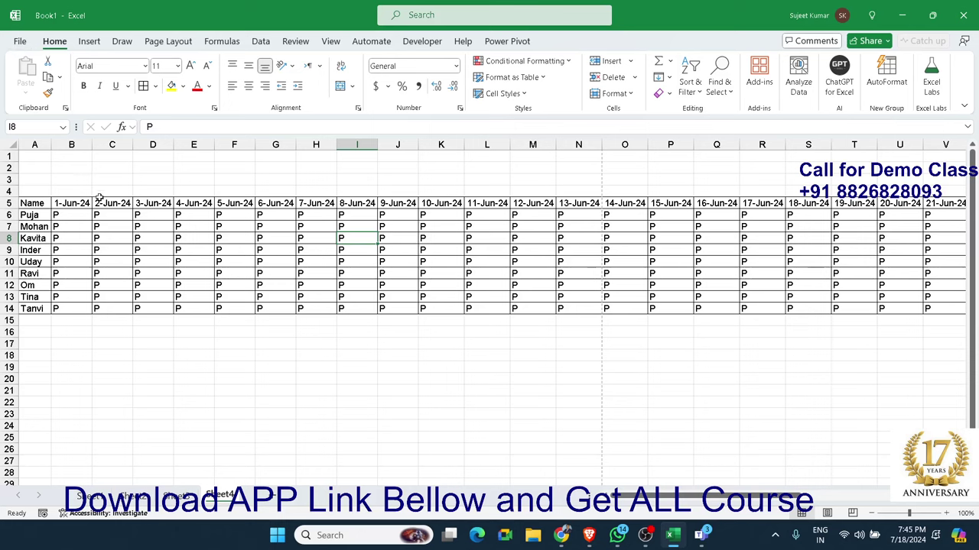
# Rotate the row 5 header text up so the dates read vertically.
pyautogui.moveTo(66, 214); pyautogui.dragTo(820, 306)
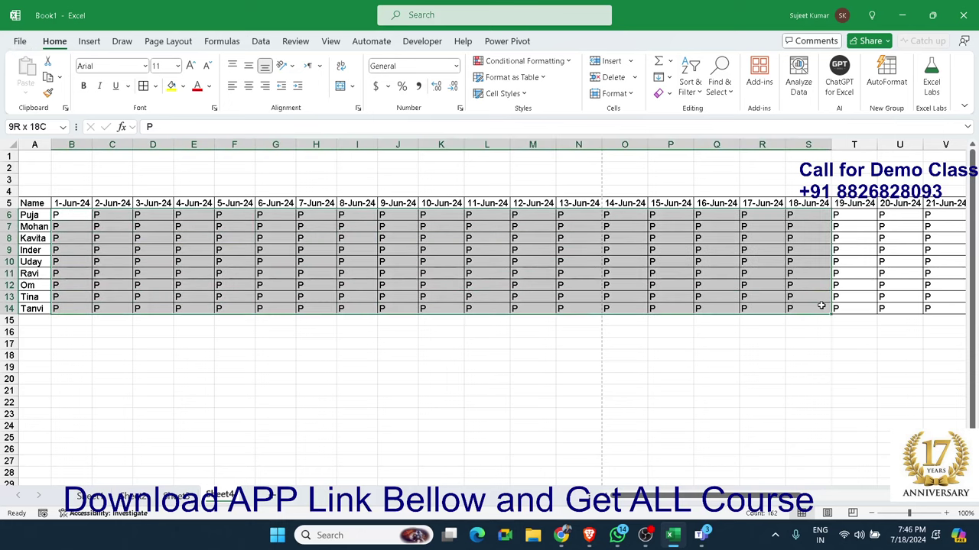
pyautogui.moveTo(79, 202); pyautogui.dragTo(239, 204)
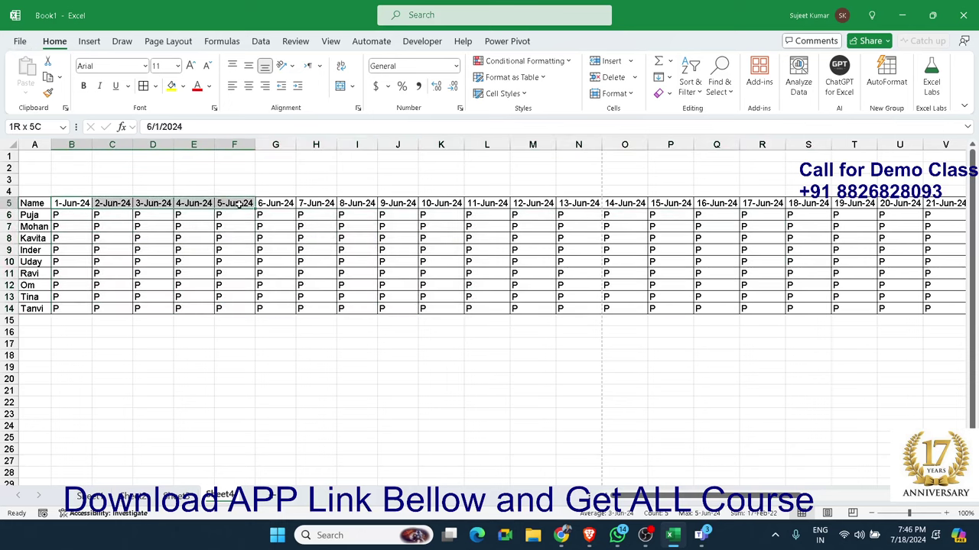
pyautogui.click(34, 201)
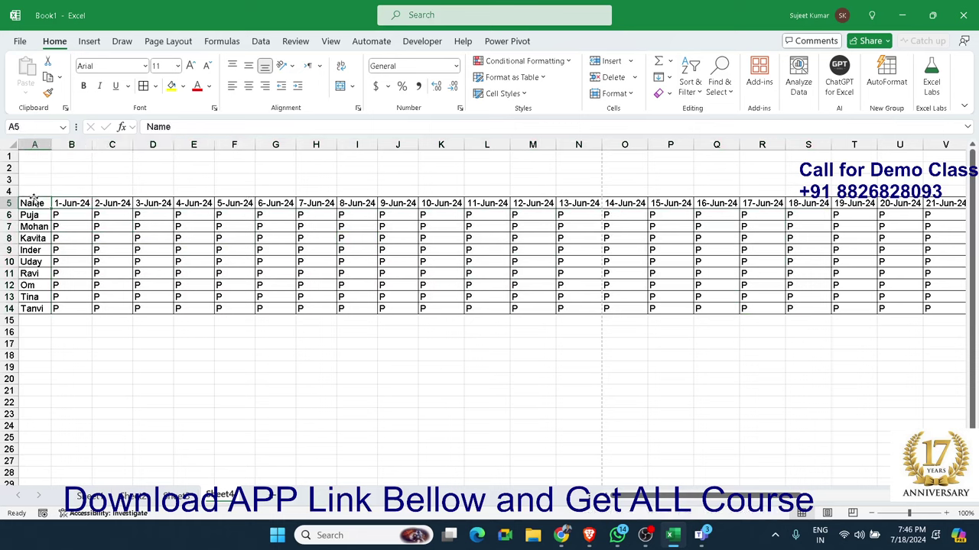
pyautogui.hotkey('ctrl', 'shift', 'Right')
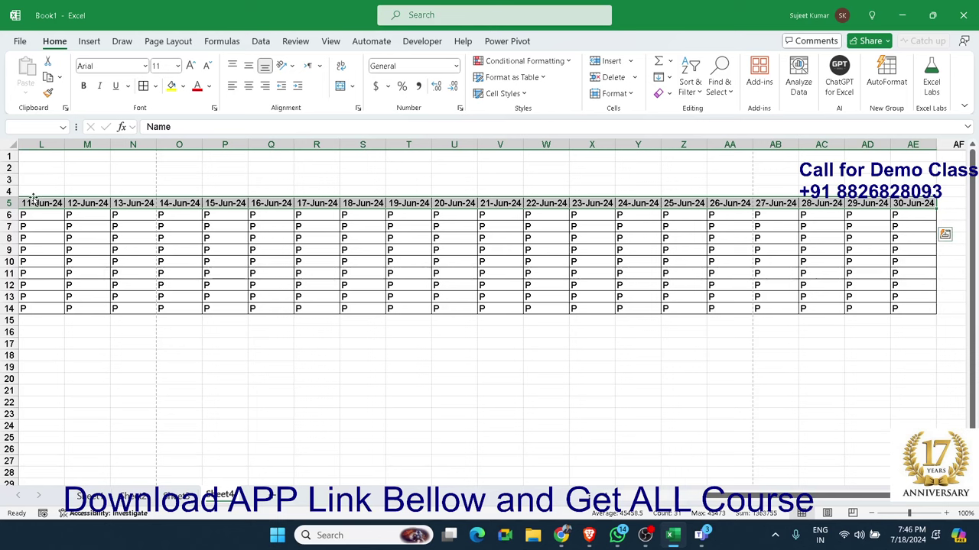
pyautogui.click(288, 65)
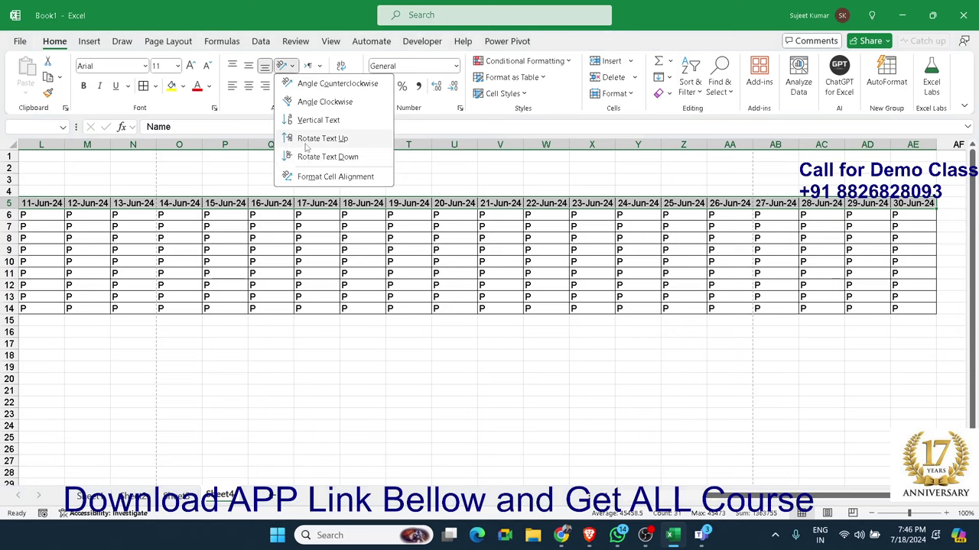
pyautogui.click(322, 138)
# Narrow all columns so every June date fits, then open the print preview.
pyautogui.click(252, 283)
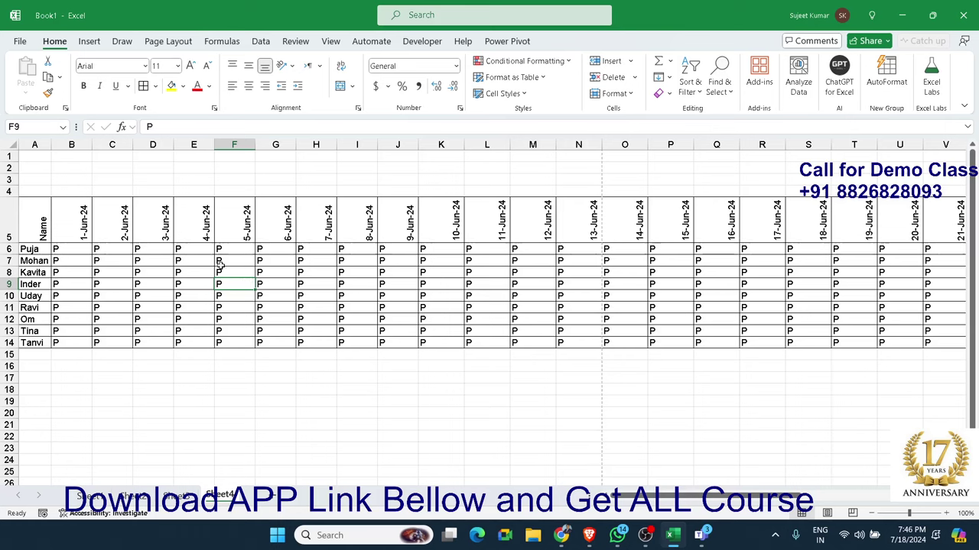
pyautogui.click(14, 147)
pyautogui.moveTo(296, 145); pyautogui.dragTo(271, 144)
pyautogui.click(282, 262)
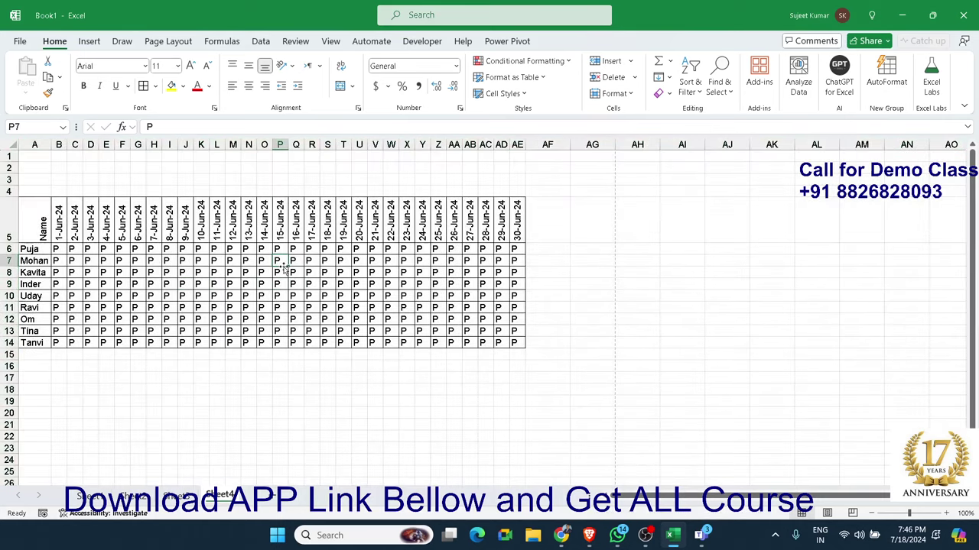
pyautogui.hotkey('ctrl', 'p')
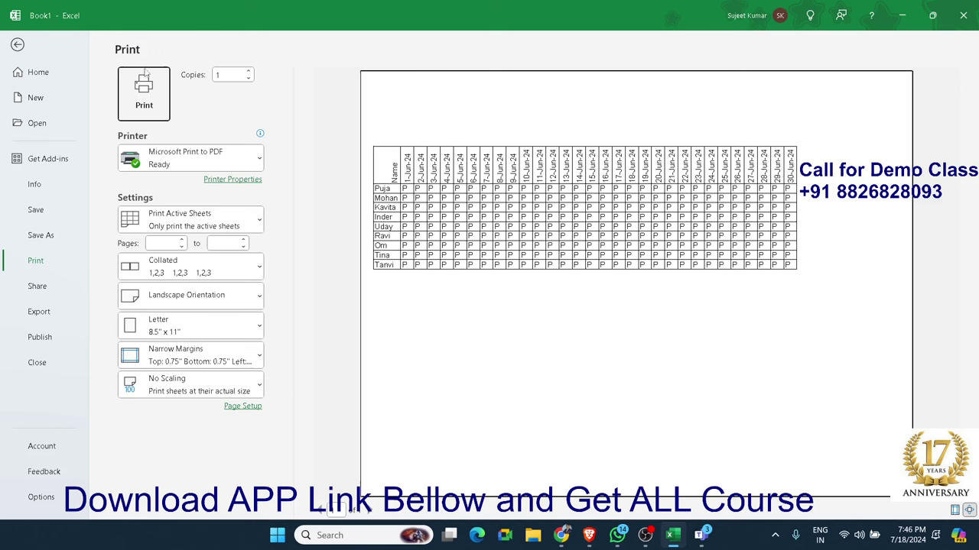
# Return from the print preview, with the full June grid fitting one landscape page.
pyautogui.click(17, 46)
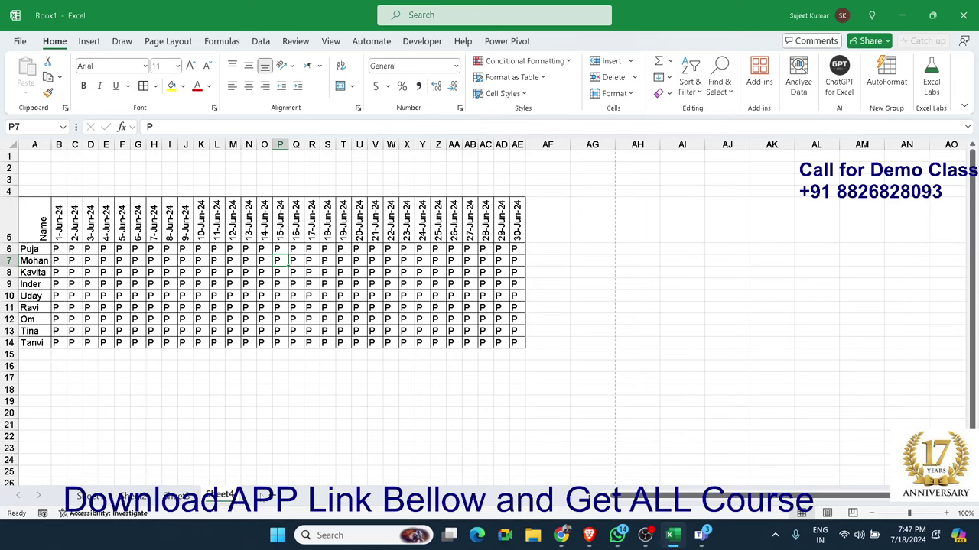
# Add blank Sheet5, opening and closing Merge & Center and Format Cells without changes.
pyautogui.click(264, 495)
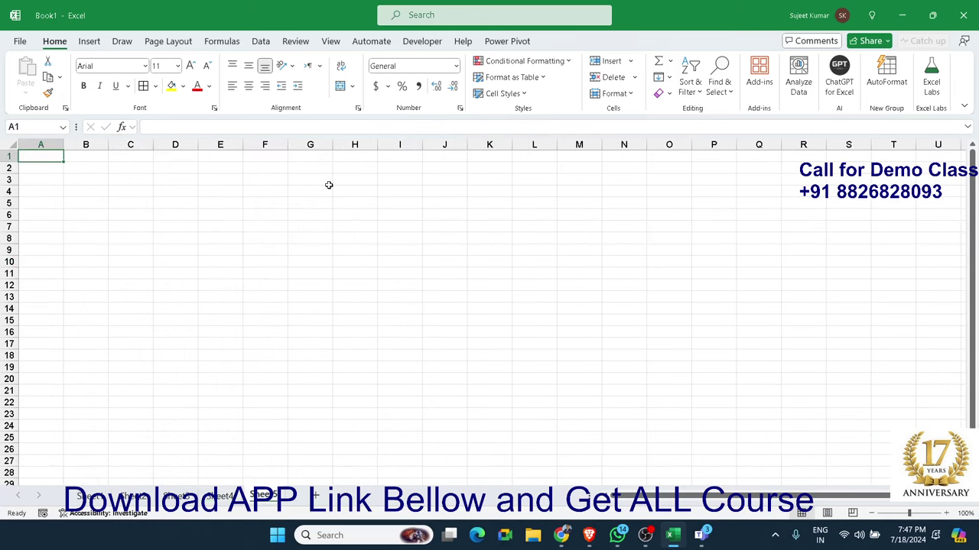
pyautogui.click(352, 86)
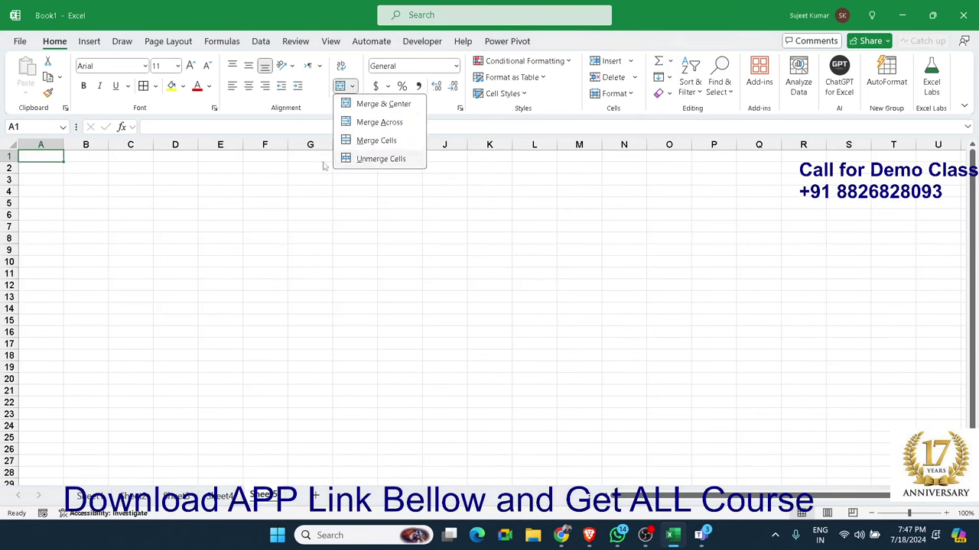
pyautogui.click(298, 104)
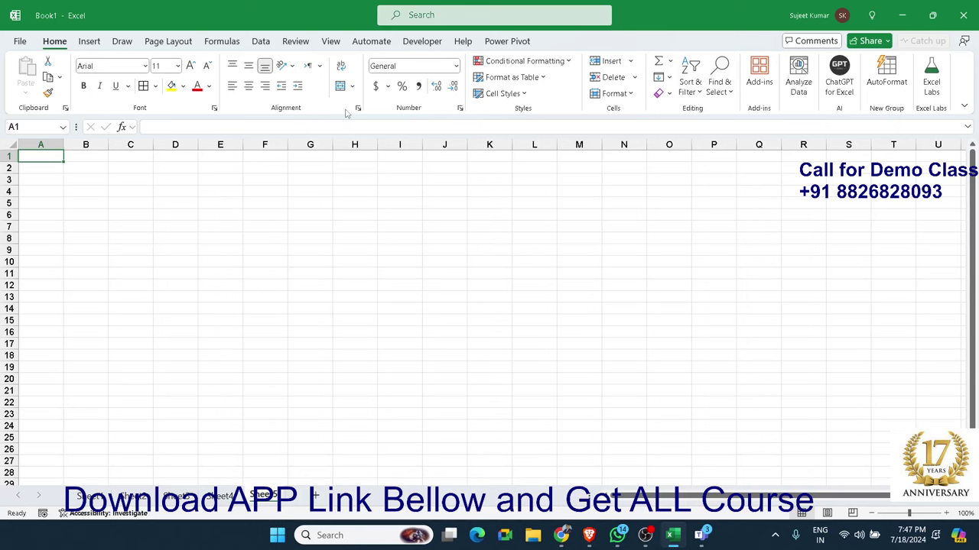
pyautogui.click(460, 109)
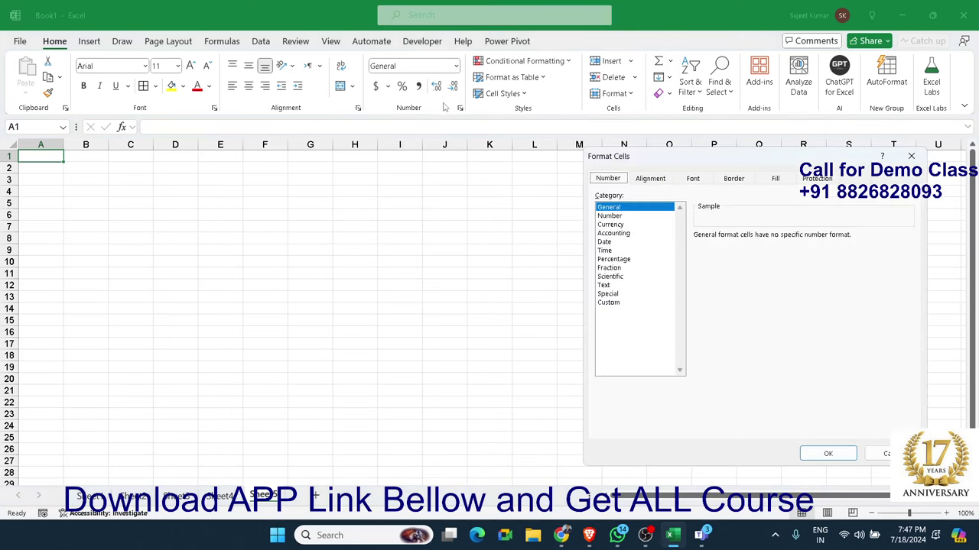
pyautogui.moveTo(617, 158); pyautogui.dragTo(441, 159)
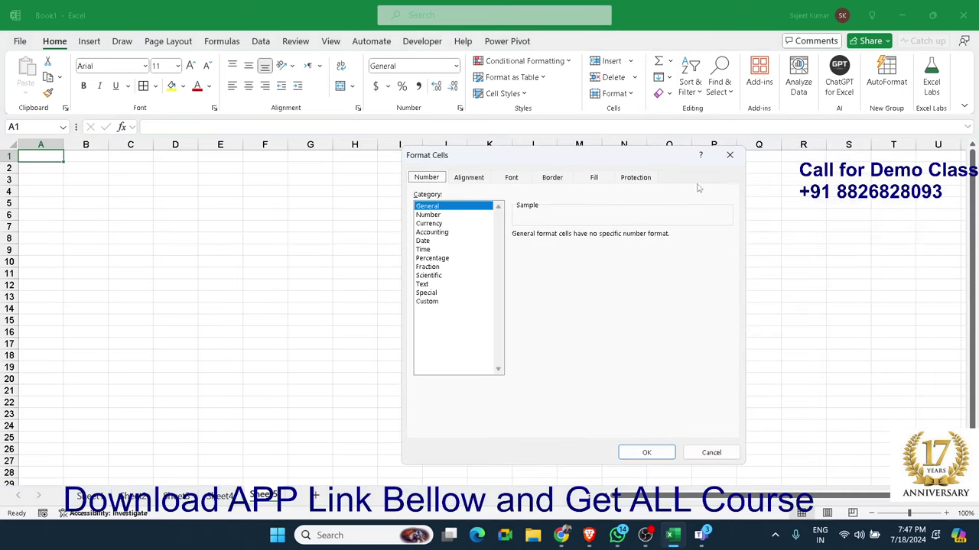
pyautogui.click(731, 157)
# Enter 100 in C3 and preview it in the Number format category.
pyautogui.click(114, 183)
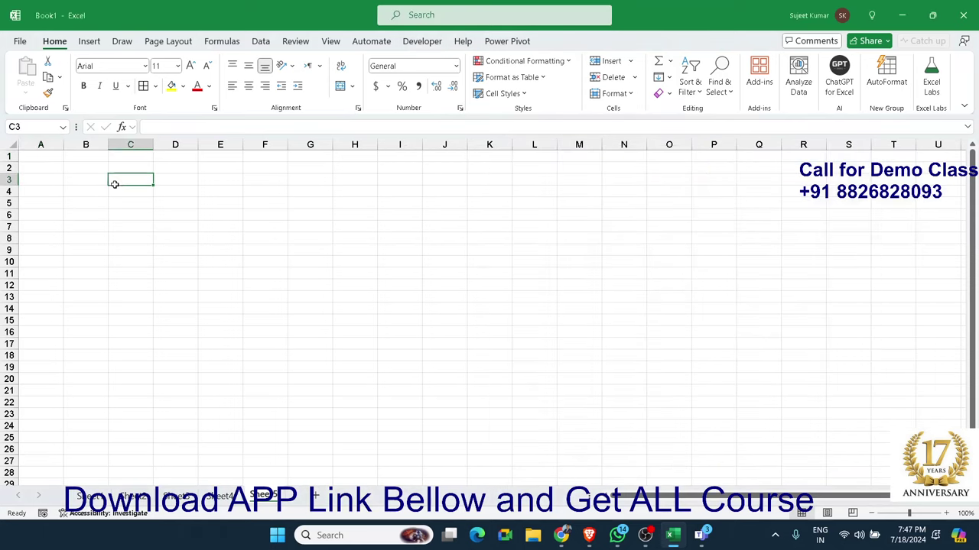
pyautogui.write('100')
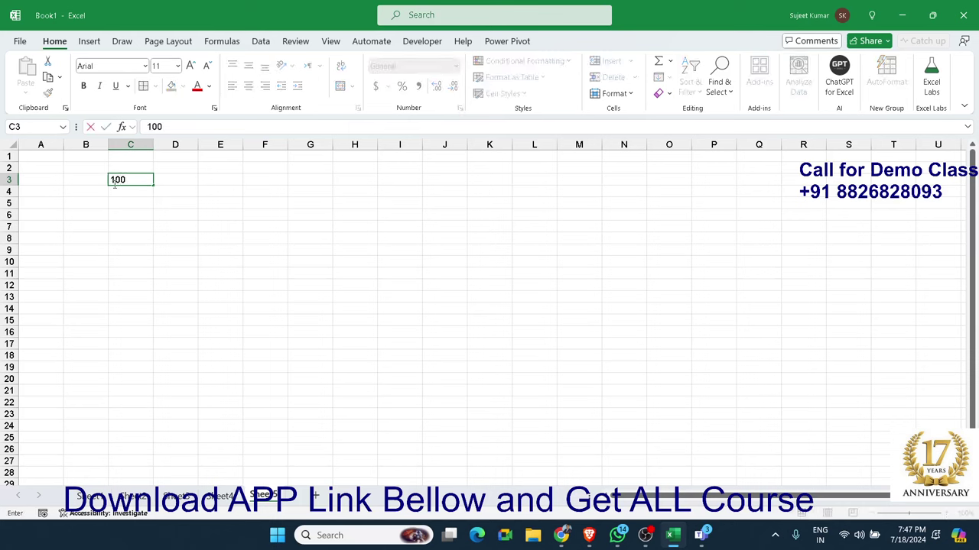
pyautogui.press('Return')
pyautogui.click(125, 180)
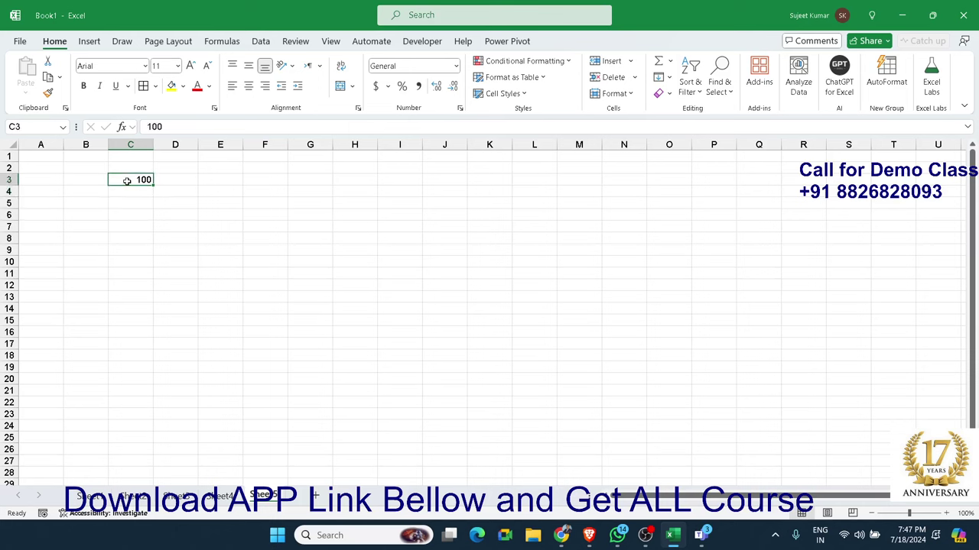
pyautogui.click(459, 108)
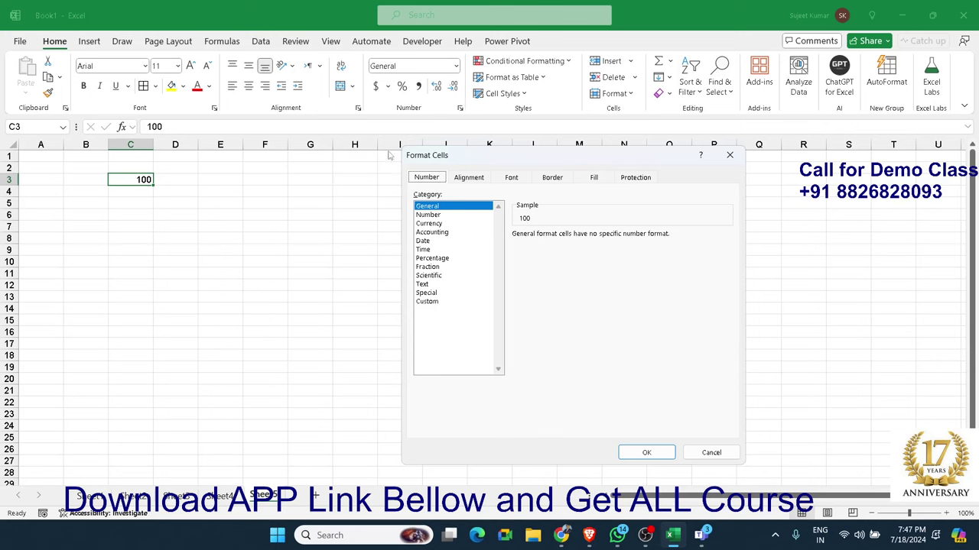
pyautogui.click(440, 215)
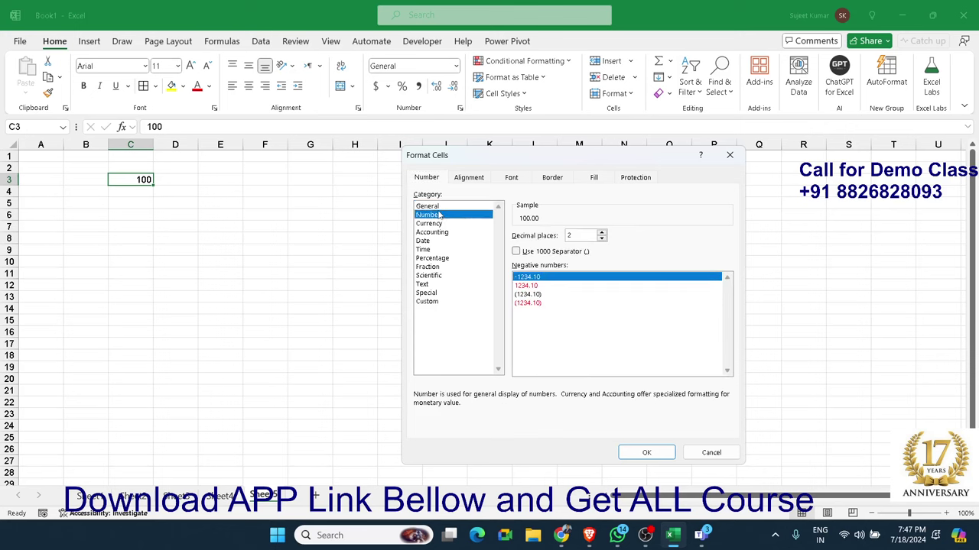
pyautogui.press('Up')
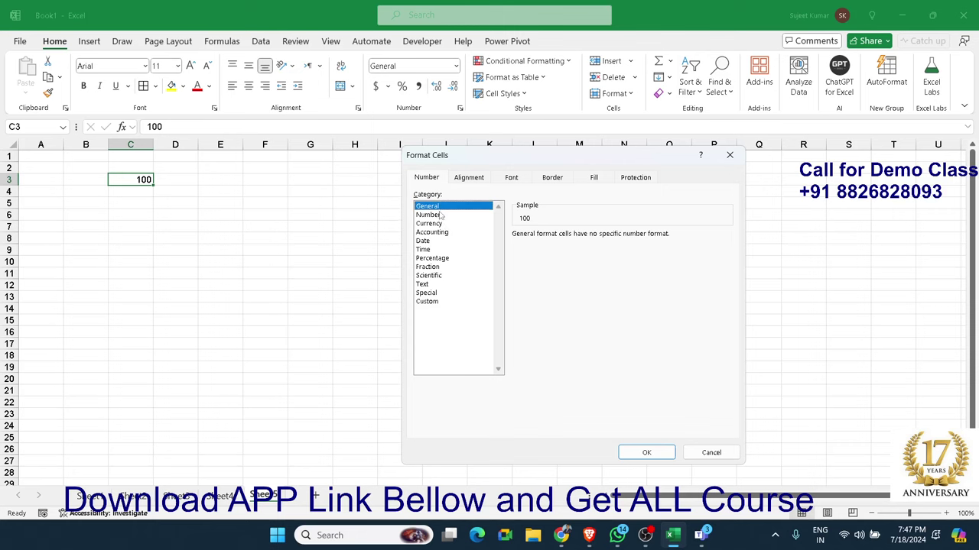
pyautogui.click(441, 216)
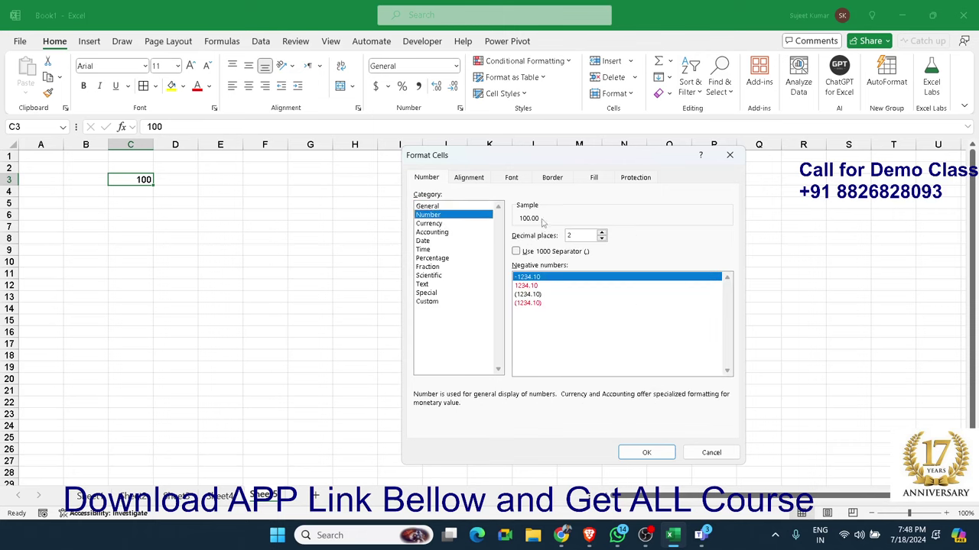
pyautogui.press('Tab')
# Preview Currency with INR, Accounting, Date and Time formats, then cancel unchanged.
pyautogui.click(459, 224)
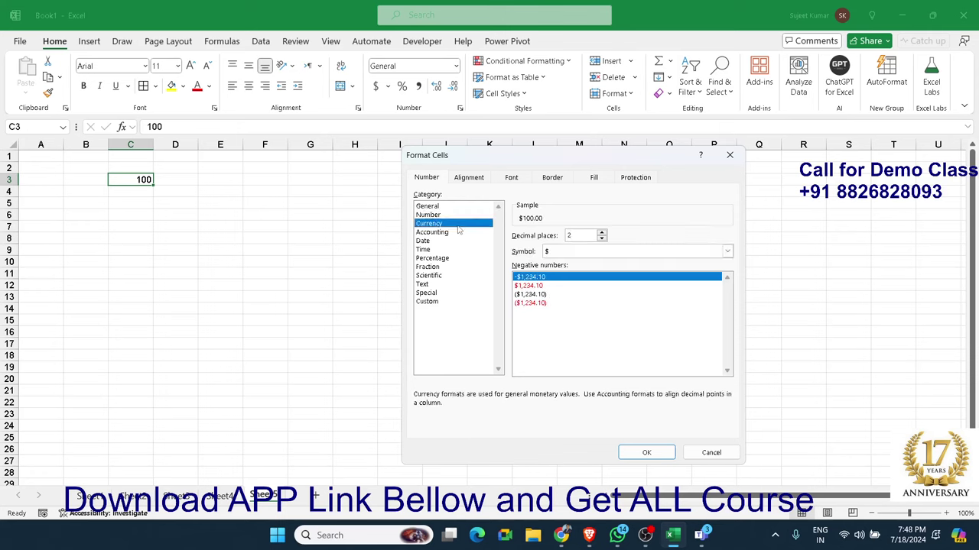
pyautogui.click(552, 253)
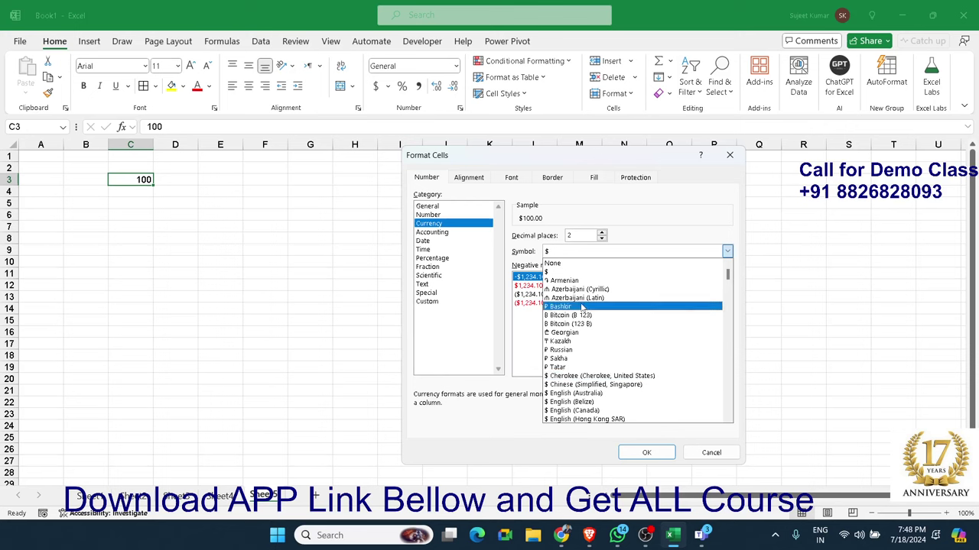
pyautogui.write('INR')
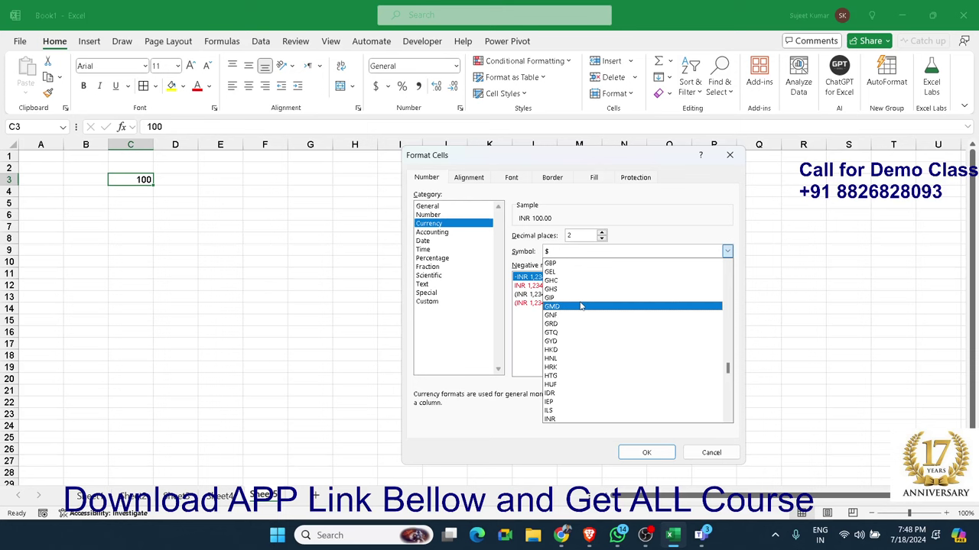
pyautogui.click(463, 335)
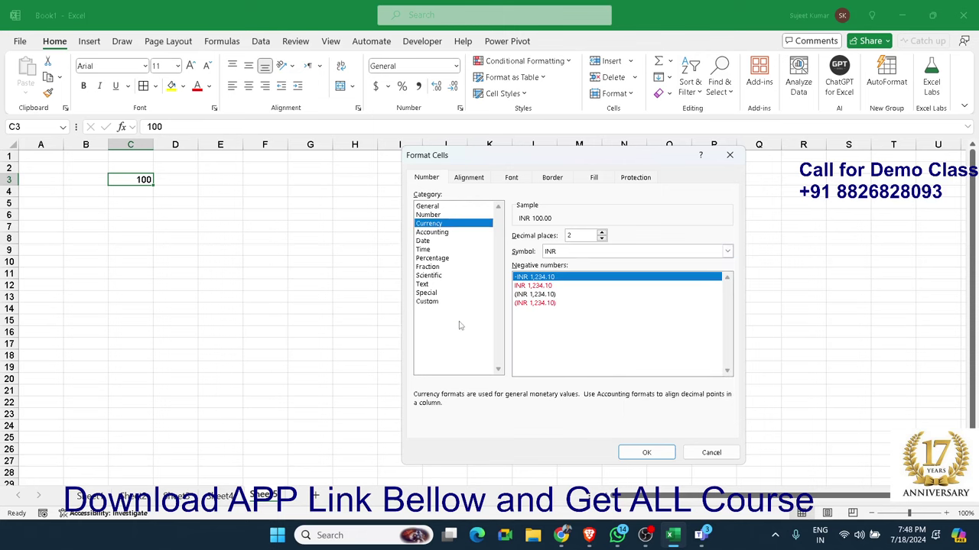
pyautogui.click(446, 232)
pyautogui.click(568, 257)
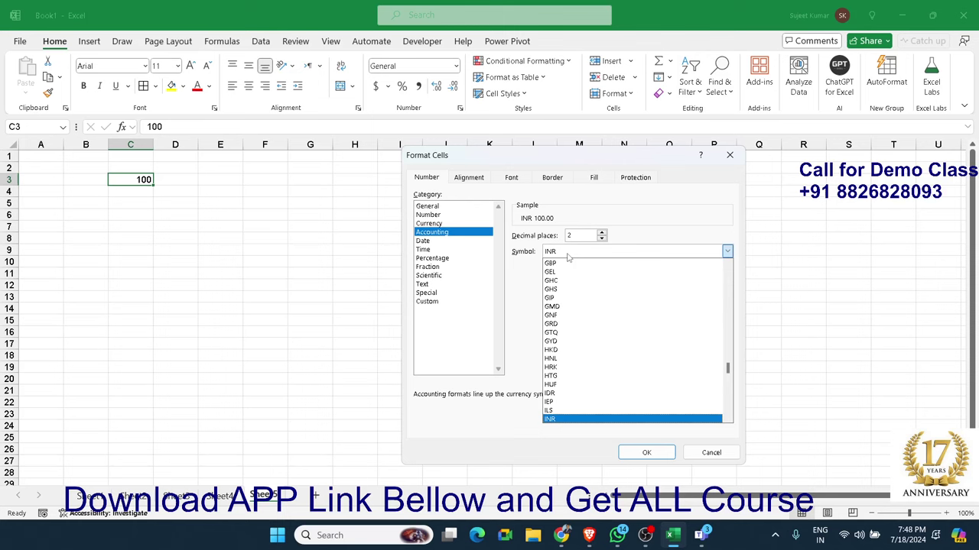
pyautogui.click(568, 257)
pyautogui.click(422, 241)
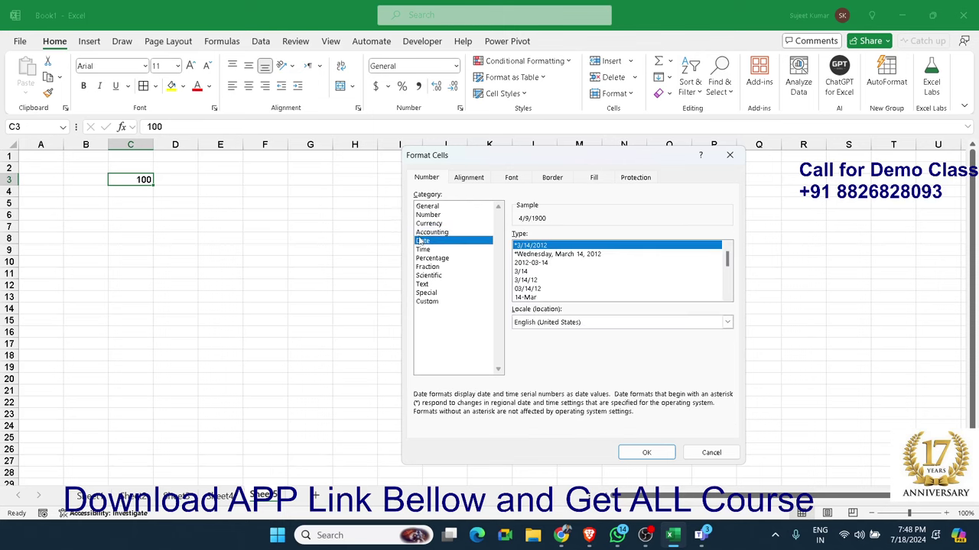
pyautogui.click(425, 250)
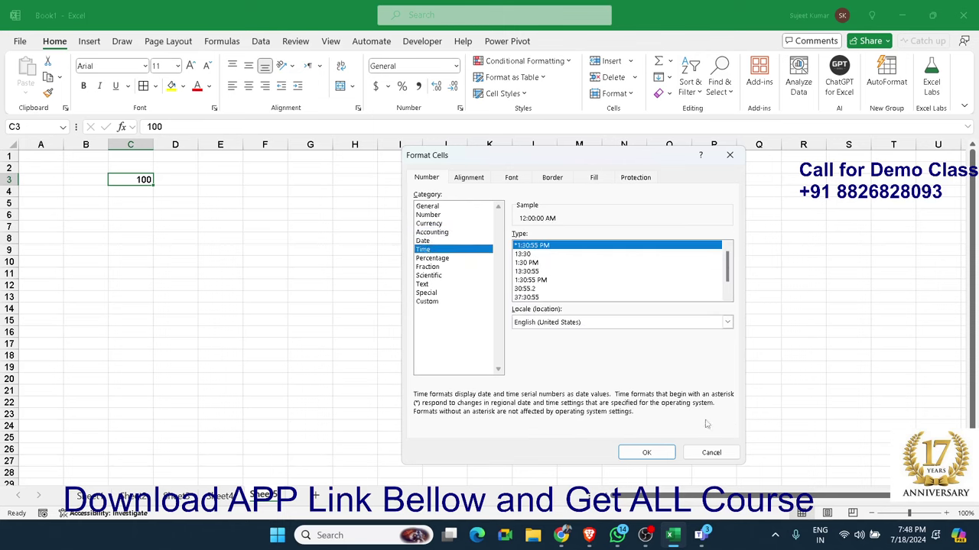
pyautogui.click(718, 456)
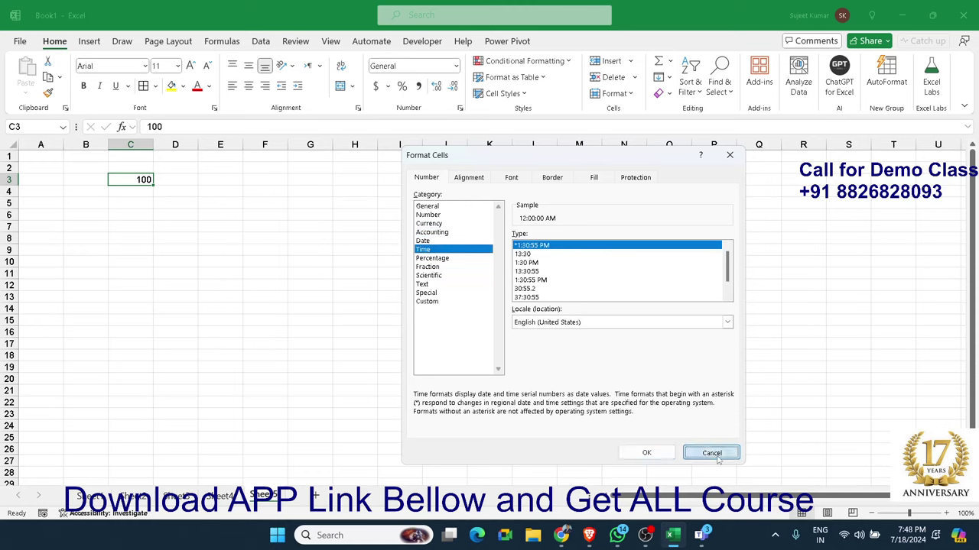
pyautogui.click(247, 217)
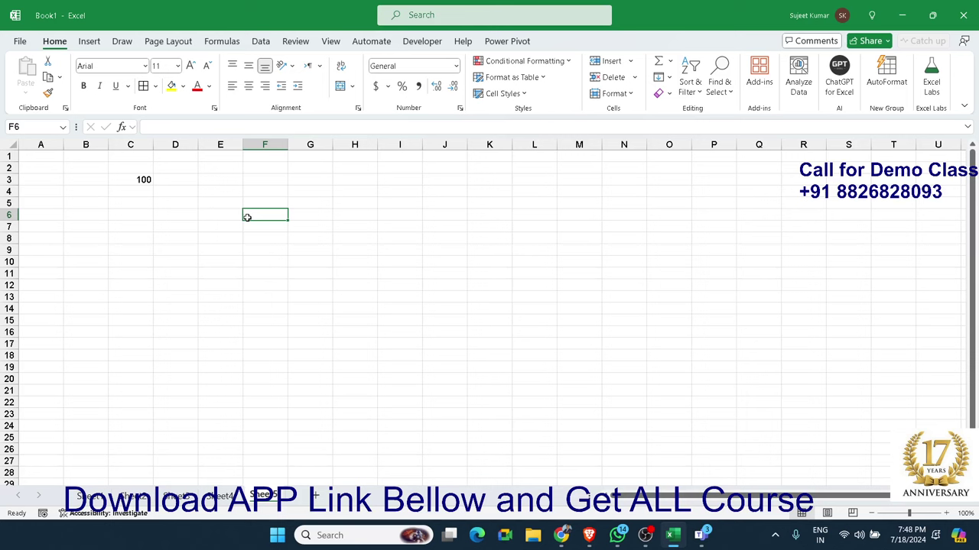
# Enter 45:20 in F6 and set it to General format.
pyautogui.write('45:20')
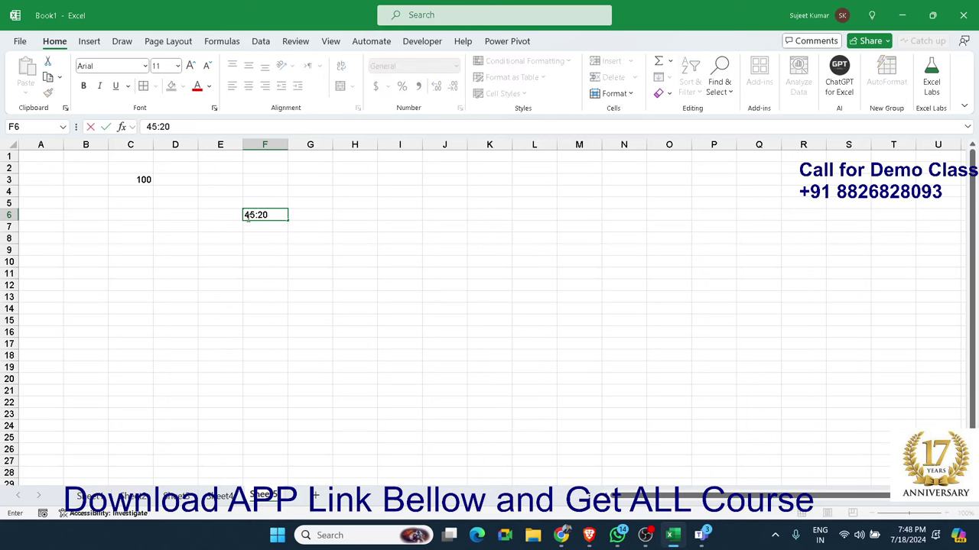
pyautogui.press('Return')
pyautogui.click(247, 217)
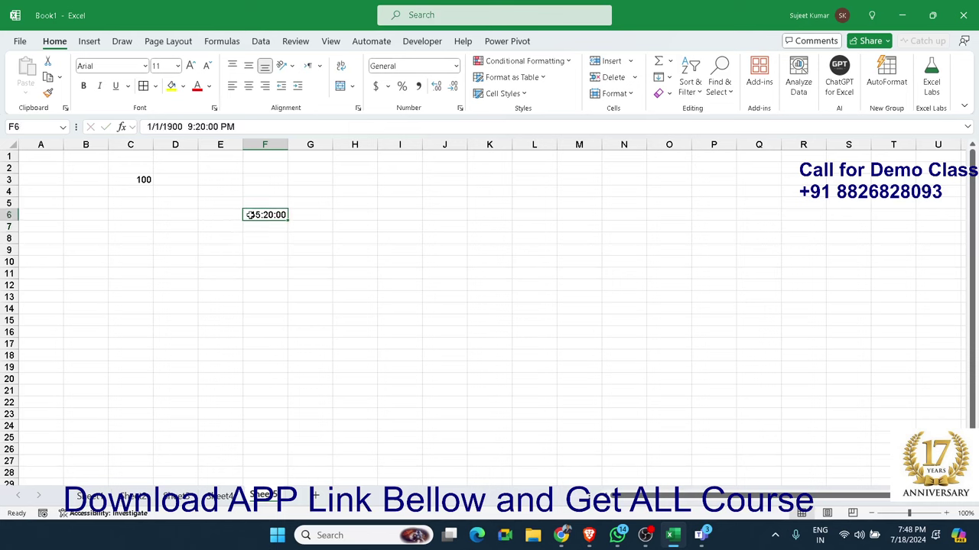
pyautogui.click(455, 67)
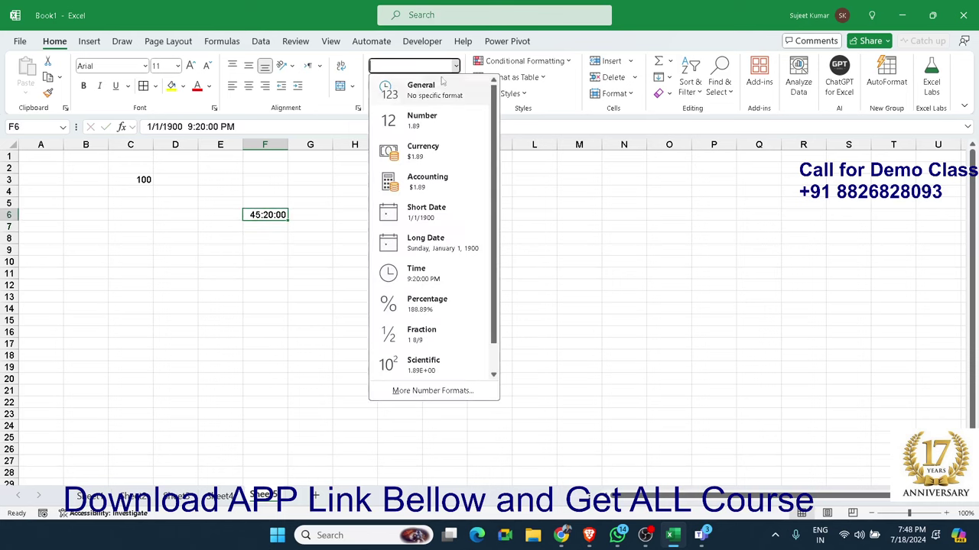
pyautogui.click(405, 86)
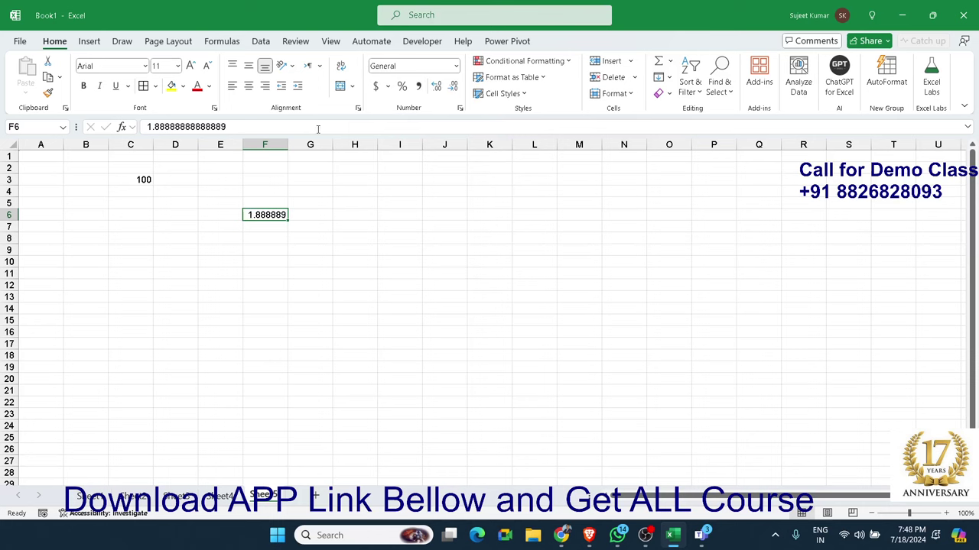
# Format F6 as 13:30:55 time, then as 37:30:55 to show 45:20:00.
pyautogui.click(460, 108)
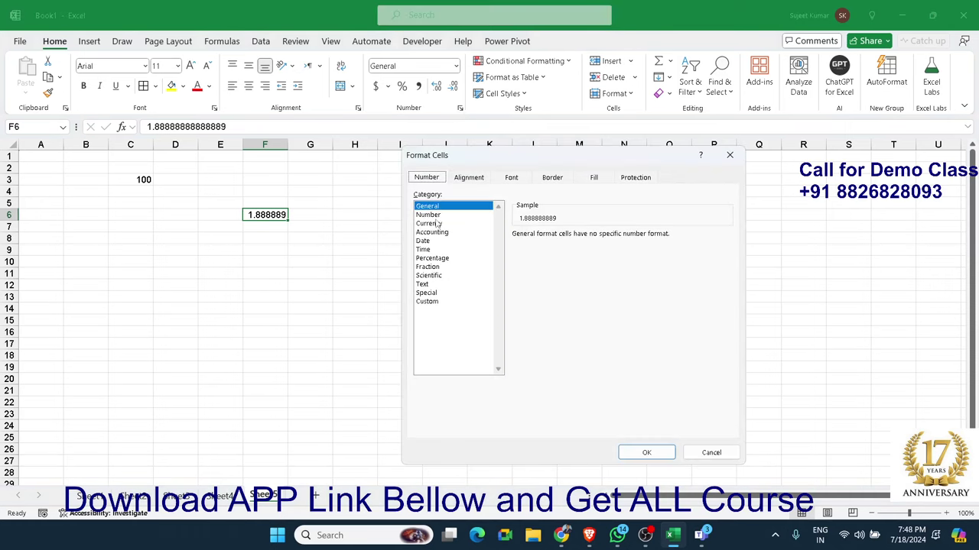
pyautogui.click(431, 250)
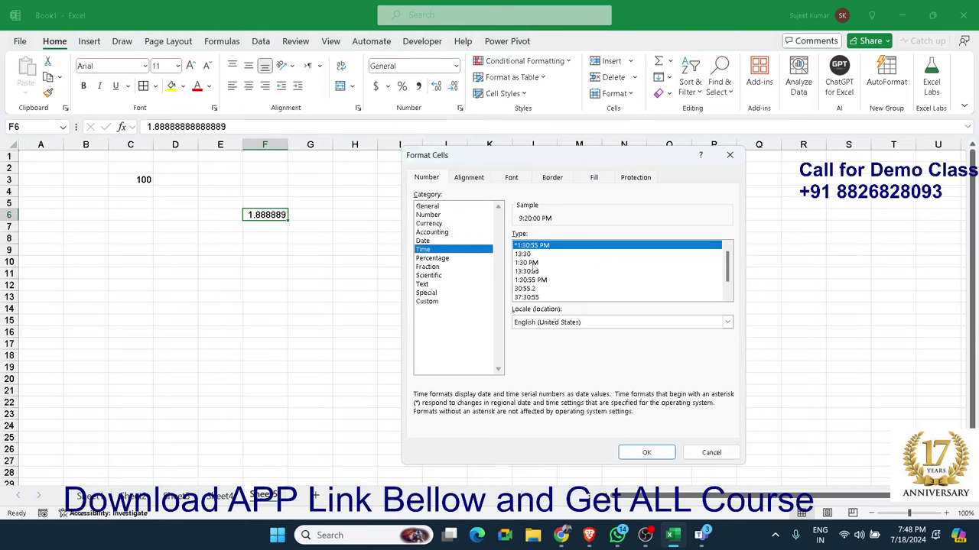
pyautogui.click(533, 254)
pyautogui.click(528, 272)
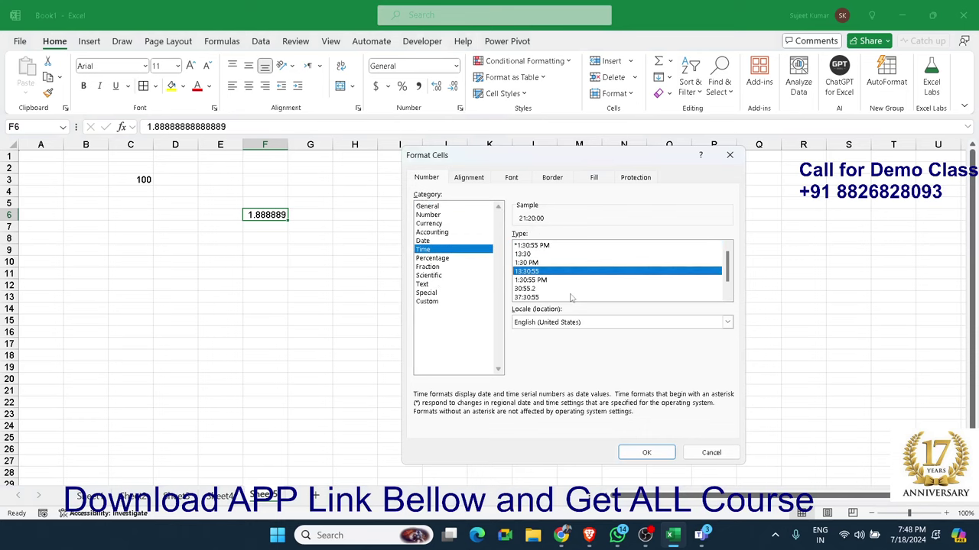
pyautogui.click(635, 453)
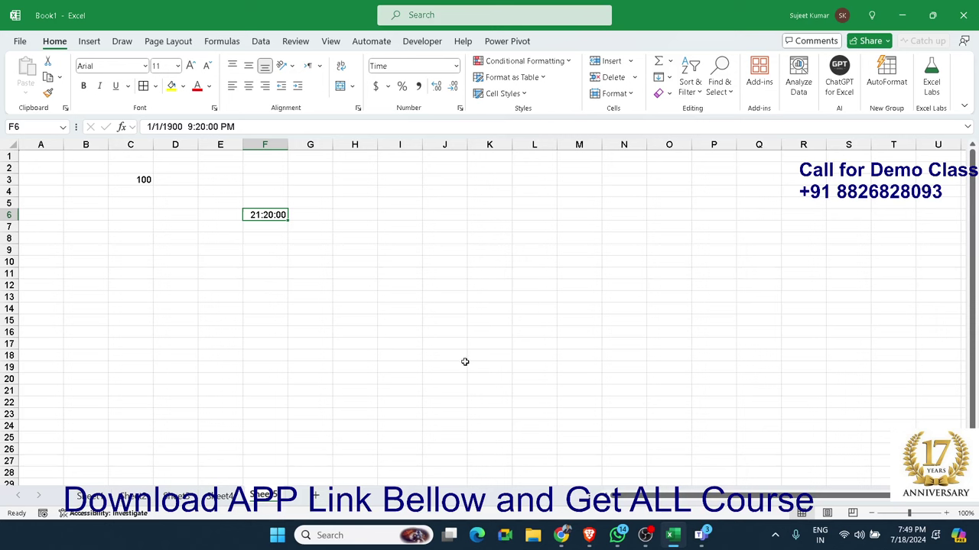
pyautogui.click(460, 109)
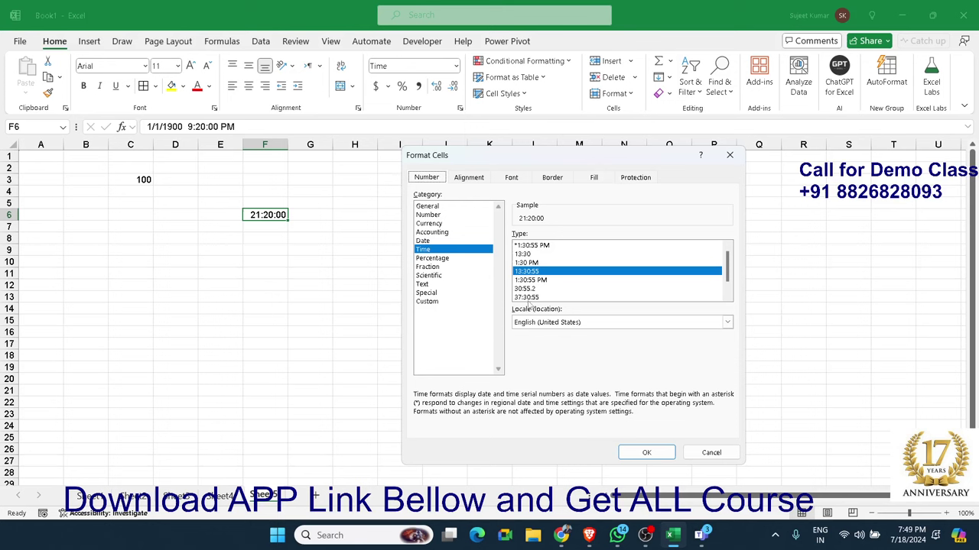
pyautogui.click(529, 297)
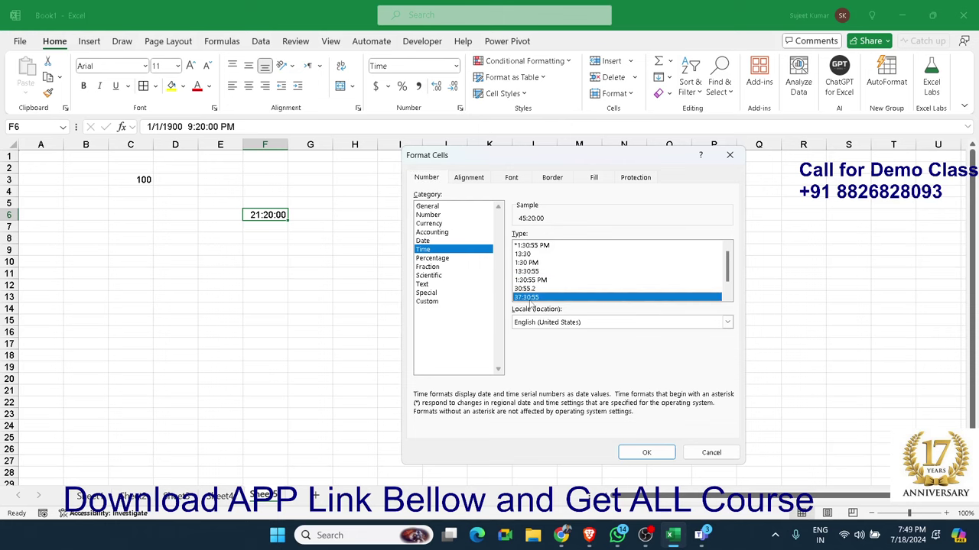
pyautogui.click(639, 452)
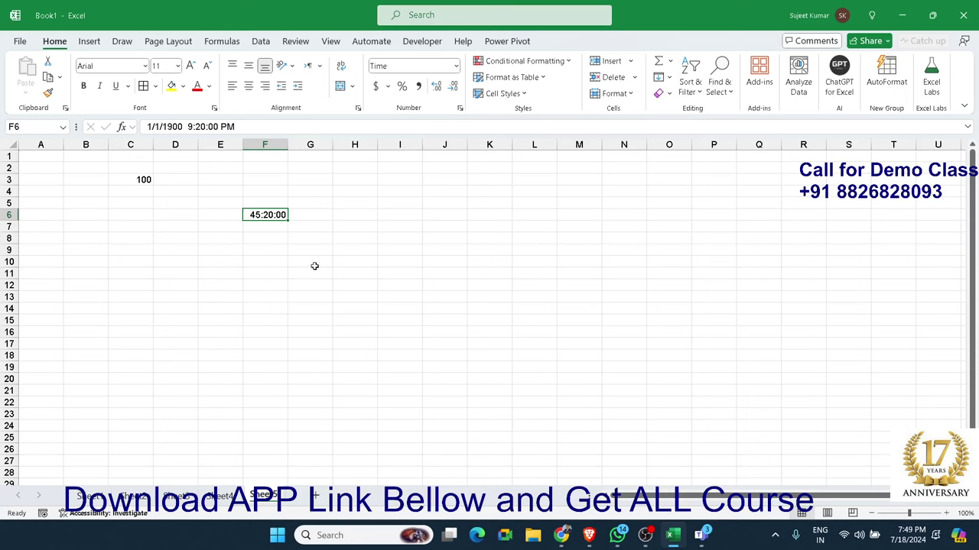
# Inspect F6's 45:20:00 value and its number format settings, leaving I6 empty.
pyautogui.moveTo(269, 234); pyautogui.dragTo(268, 219)
pyautogui.click(266, 216)
pyautogui.click(264, 261)
pyautogui.click(459, 109)
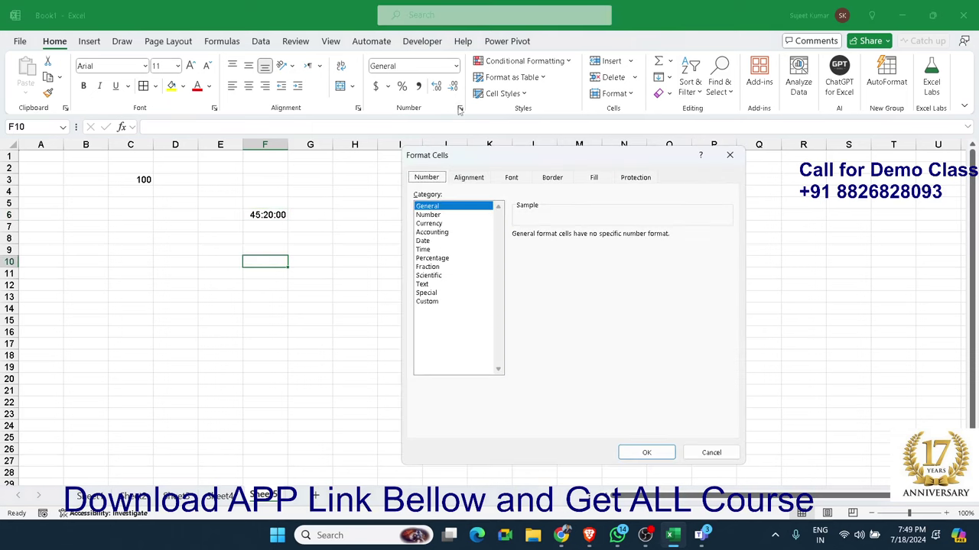
pyautogui.press('Escape')
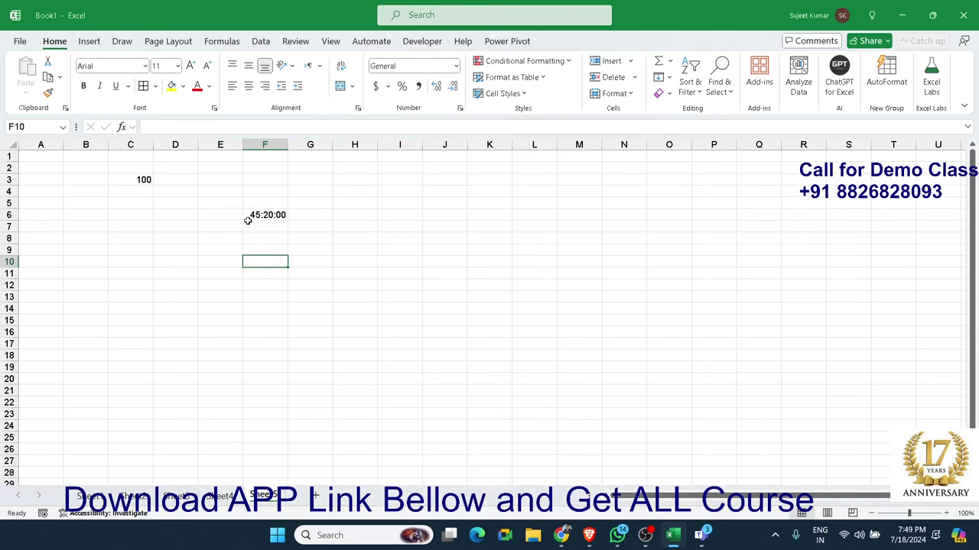
pyautogui.click(248, 220)
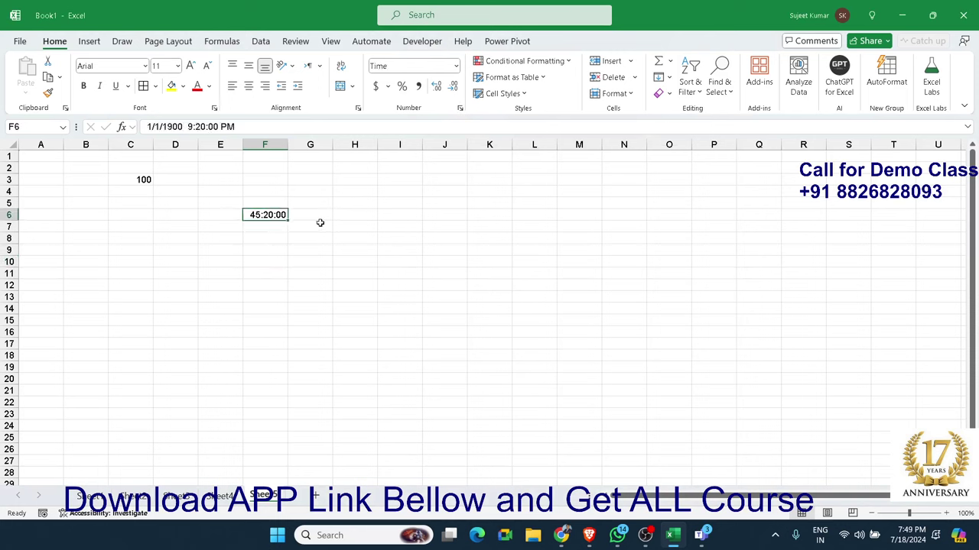
pyautogui.click(412, 216)
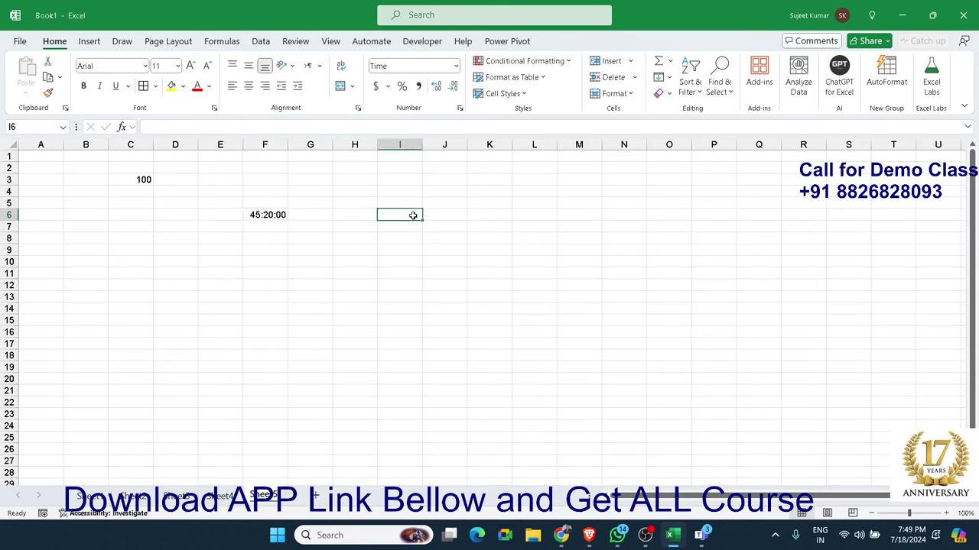
pyautogui.write('04:')
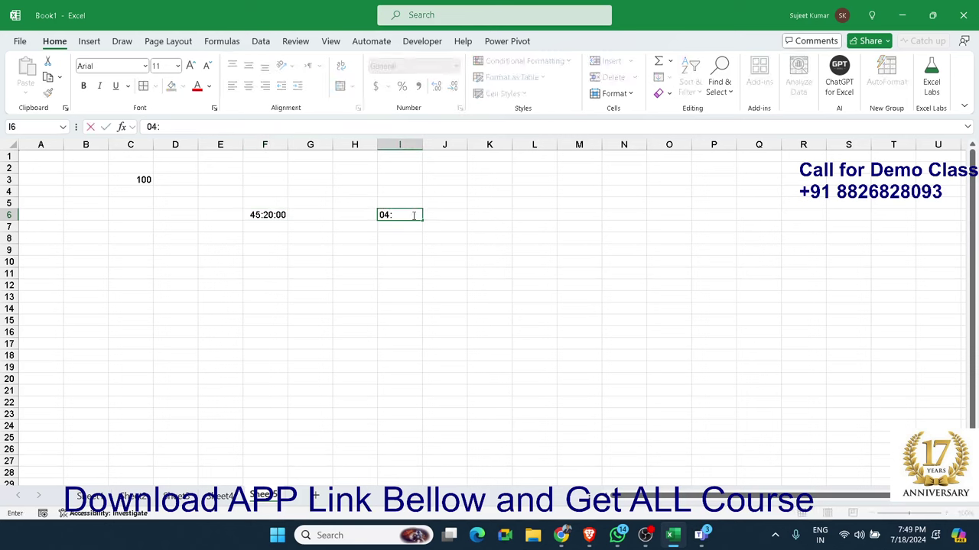
pyautogui.press('Escape')
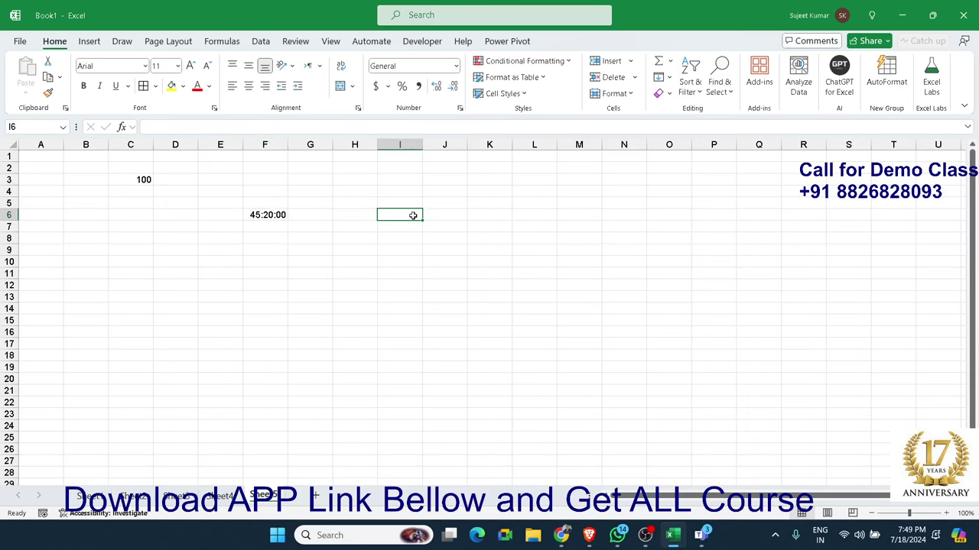
pyautogui.click(469, 193)
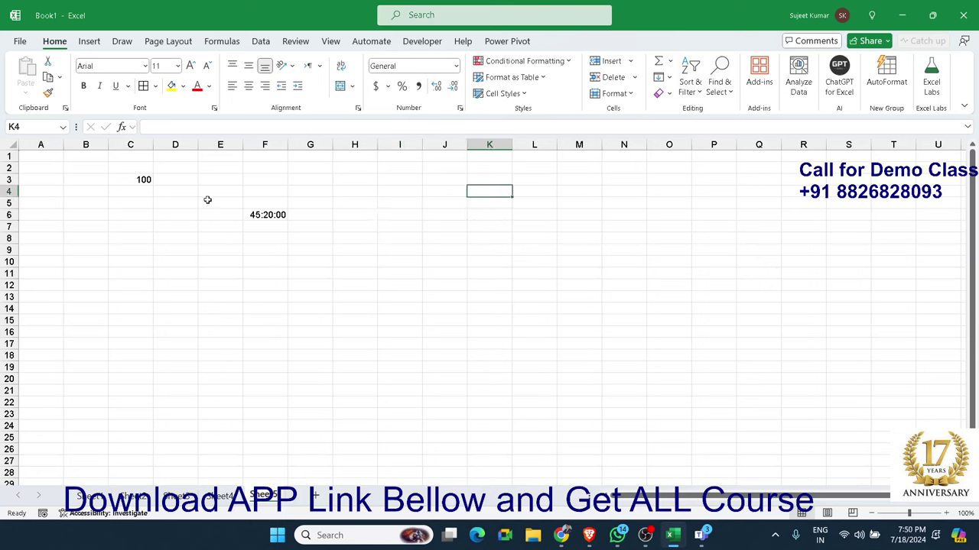
# Examine F6's stored value, 1/1/1900 9:20:00 PM, in the formula bar without changing it.
pyautogui.click(257, 213)
pyautogui.click(184, 127)
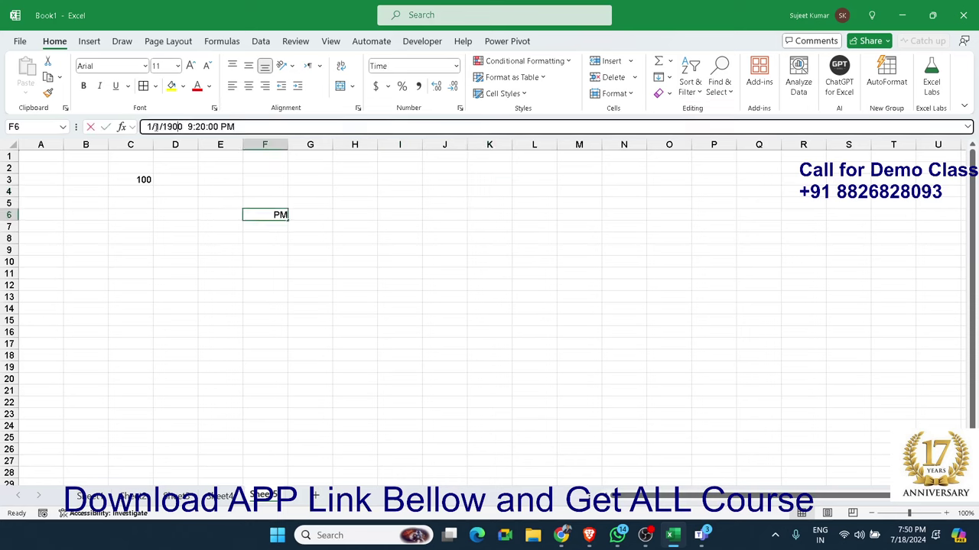
pyautogui.doubleClick(167, 126)
pyautogui.moveTo(187, 127); pyautogui.dragTo(227, 127)
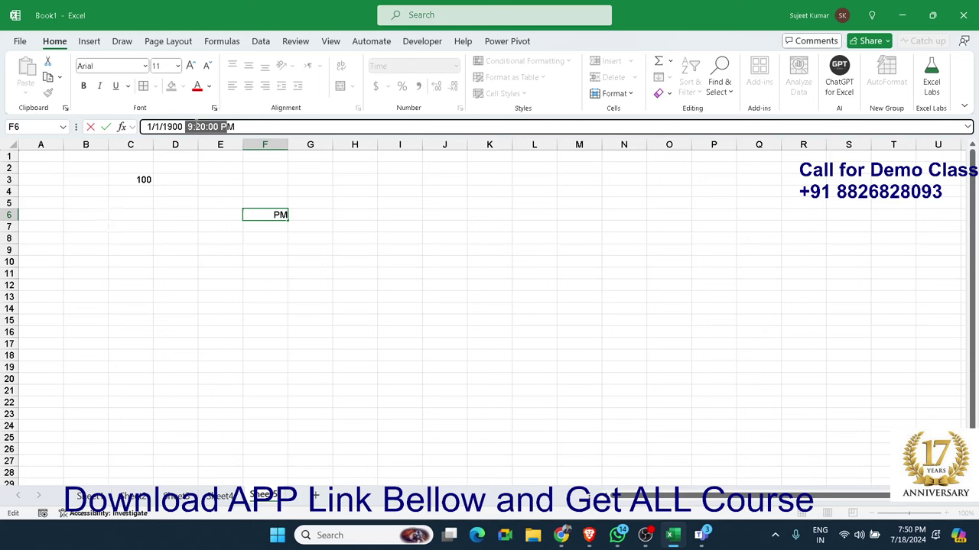
pyautogui.moveTo(188, 127); pyautogui.dragTo(345, 137)
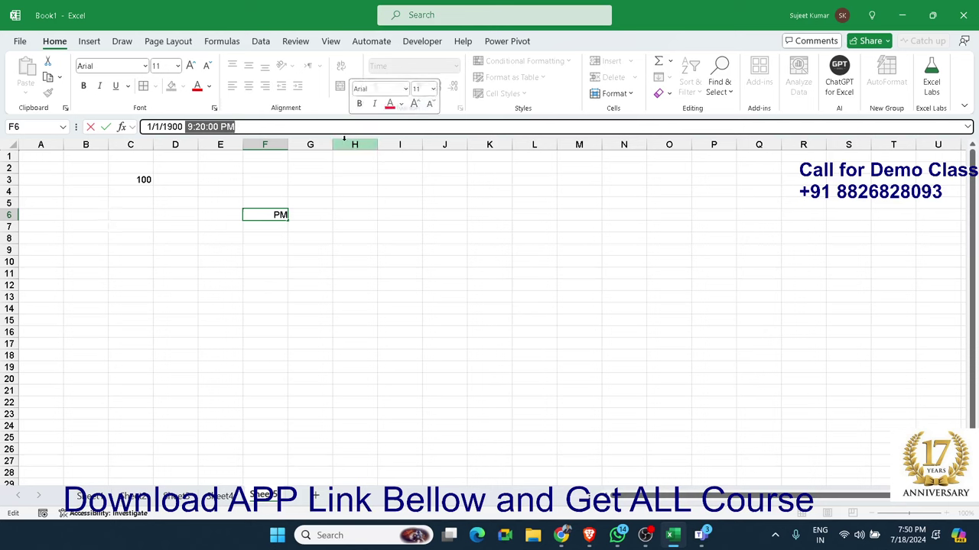
pyautogui.press('Escape')
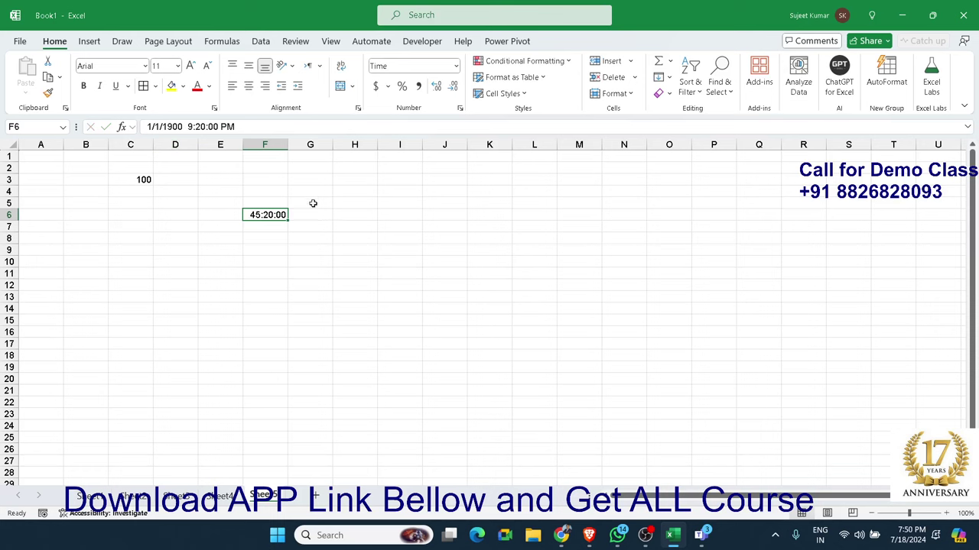
pyautogui.moveTo(182, 127); pyautogui.dragTo(120, 127)
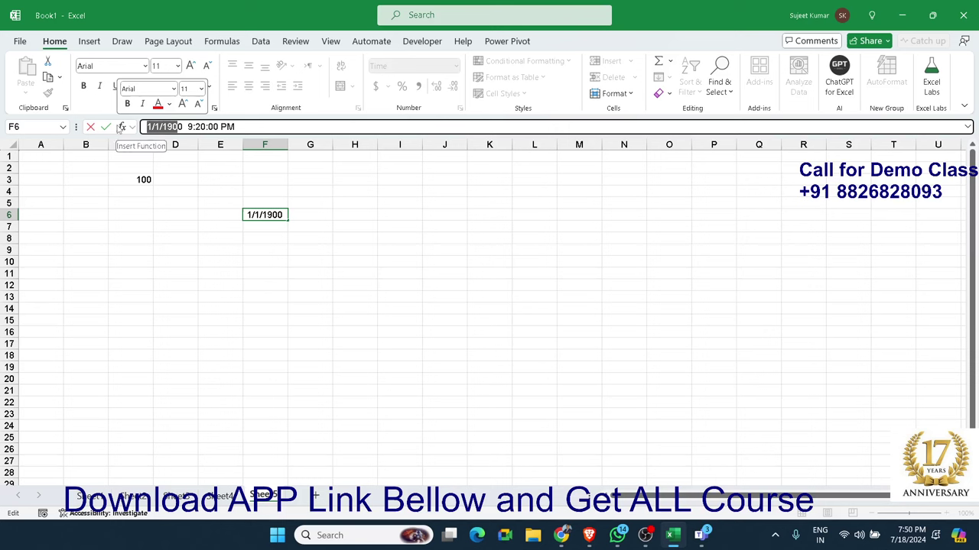
pyautogui.press('Escape')
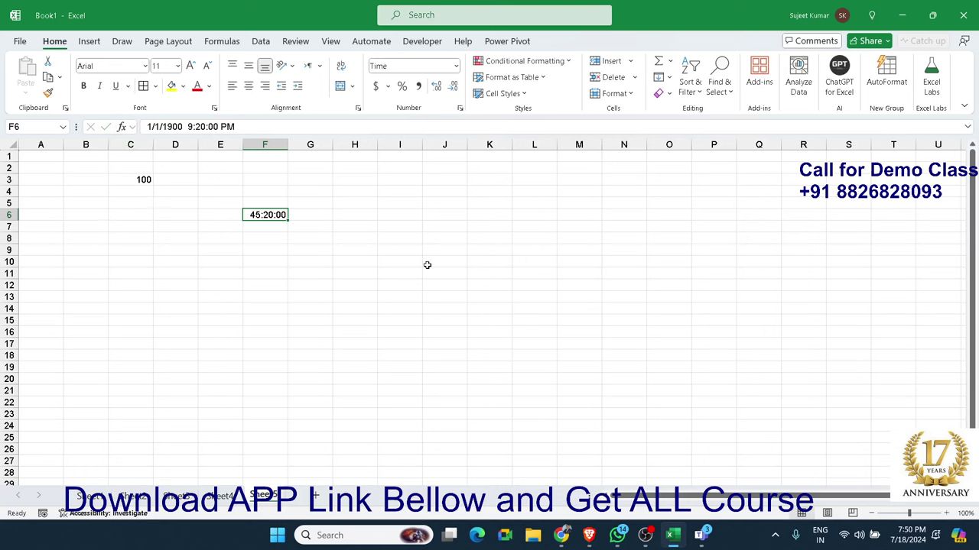
# Preview the Time, Percentage and Fraction number formats for J7 without applying any.
pyautogui.click(444, 228)
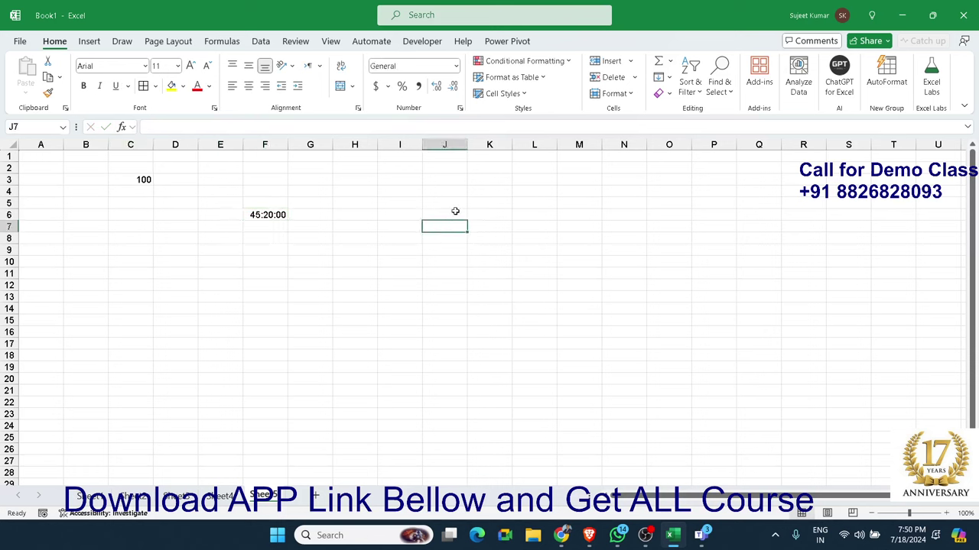
pyautogui.hotkey('ctrl', '1')
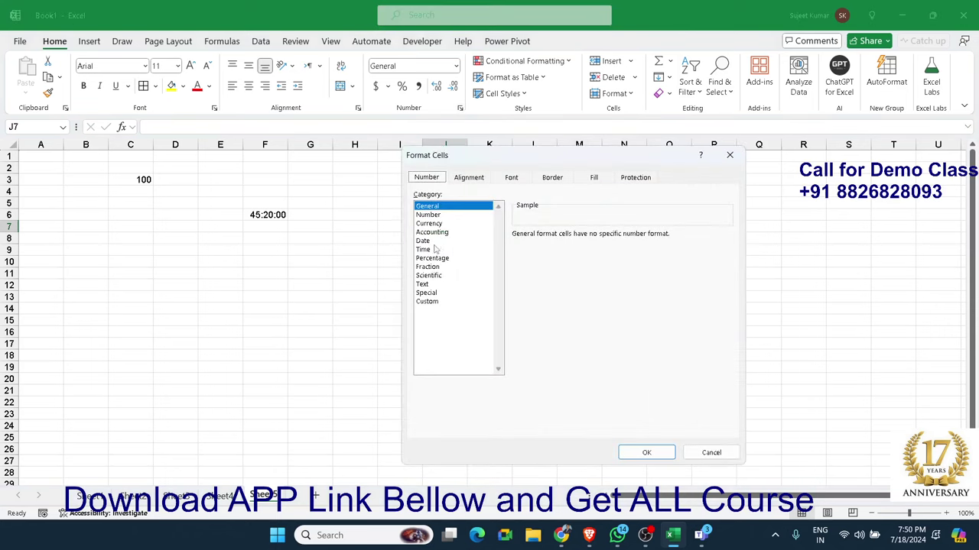
pyautogui.click(425, 250)
pyautogui.click(430, 259)
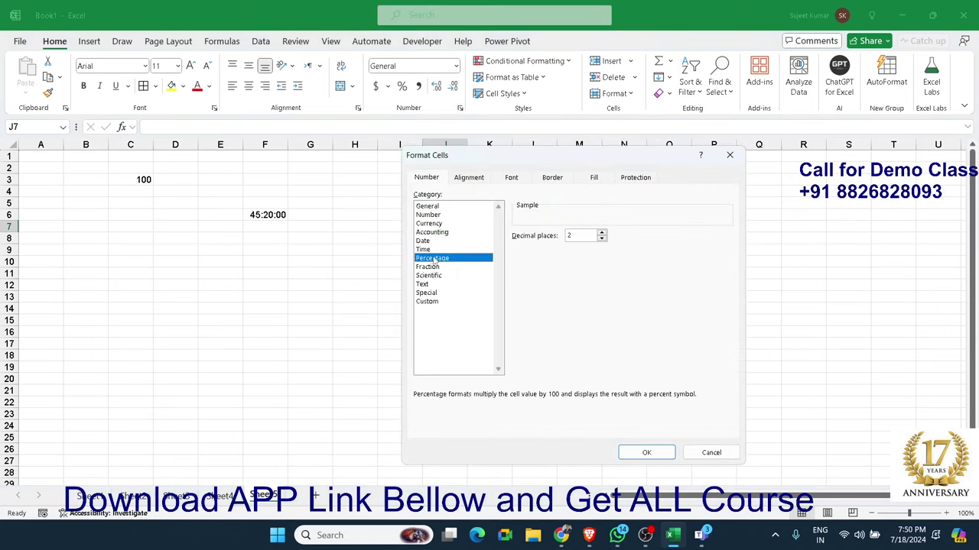
pyautogui.click(432, 267)
pyautogui.press('Escape')
# Enter 2.5 in I12 and format it as an 'As halves' fraction so it shows 2 1/2.
pyautogui.click(384, 289)
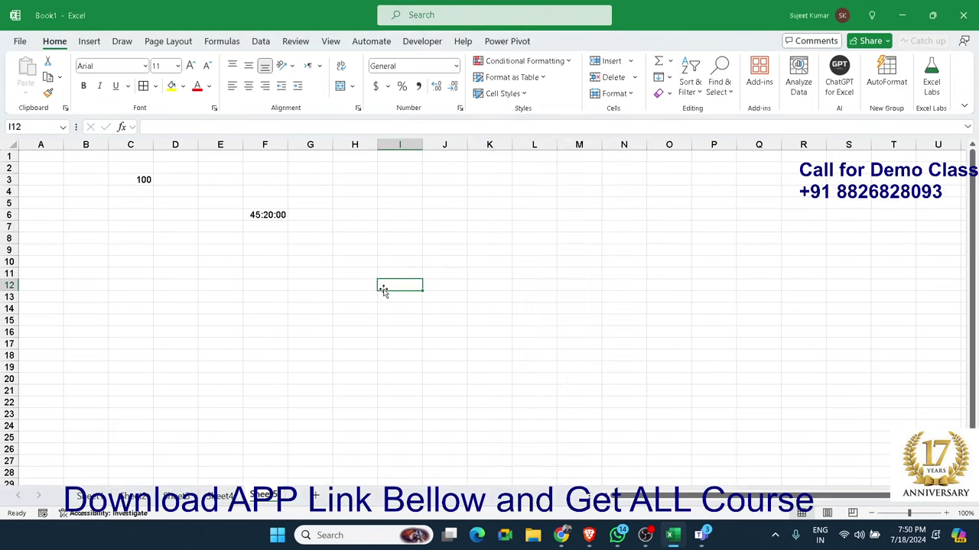
pyautogui.write('2.5')
pyautogui.press('Return')
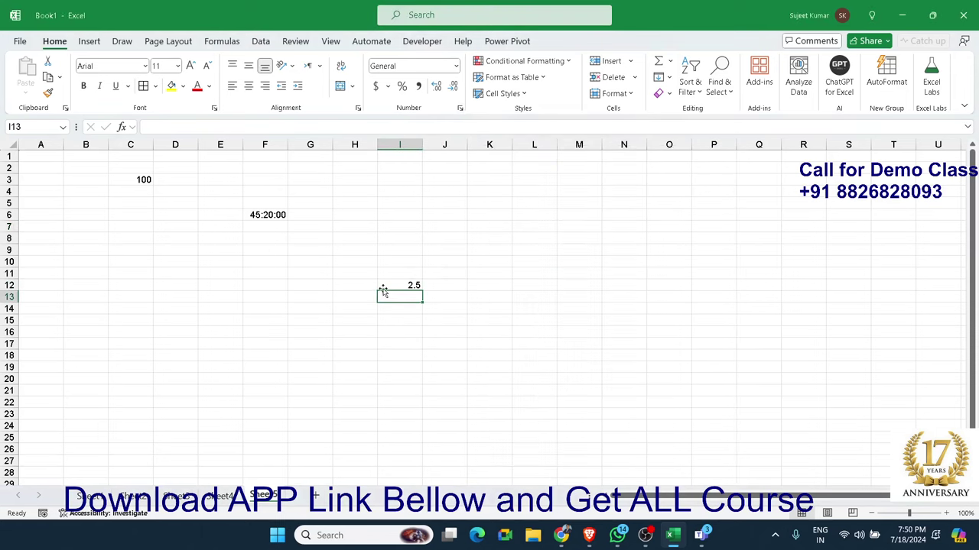
pyautogui.click(398, 284)
pyautogui.click(459, 108)
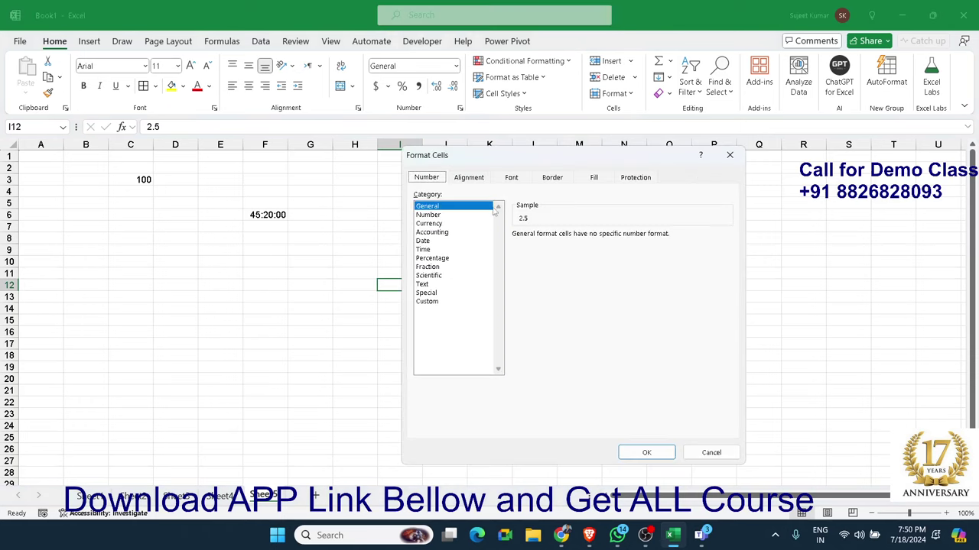
pyautogui.click(429, 267)
pyautogui.click(535, 273)
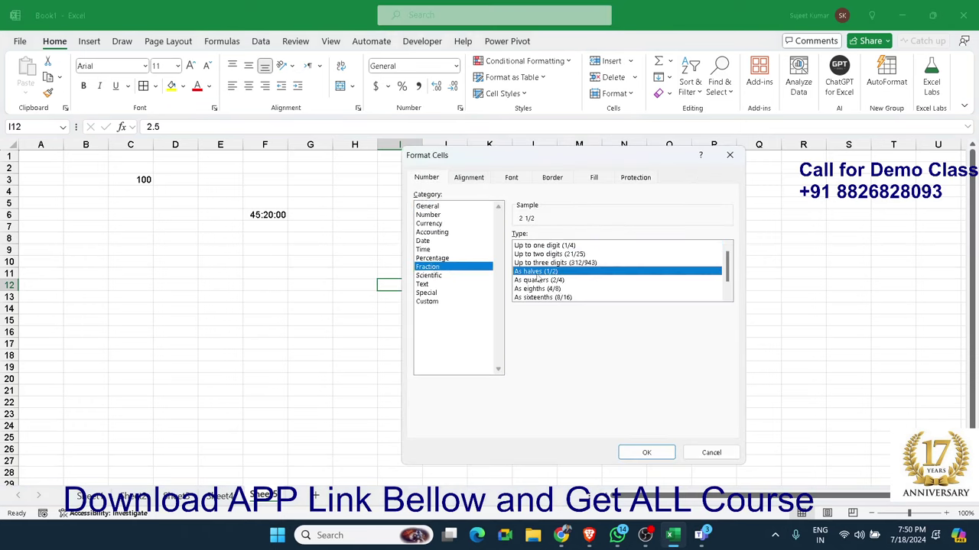
pyautogui.click(646, 452)
# Type 2 1/2 into L12 and confirm it is stored as 2.5.
pyautogui.click(538, 286)
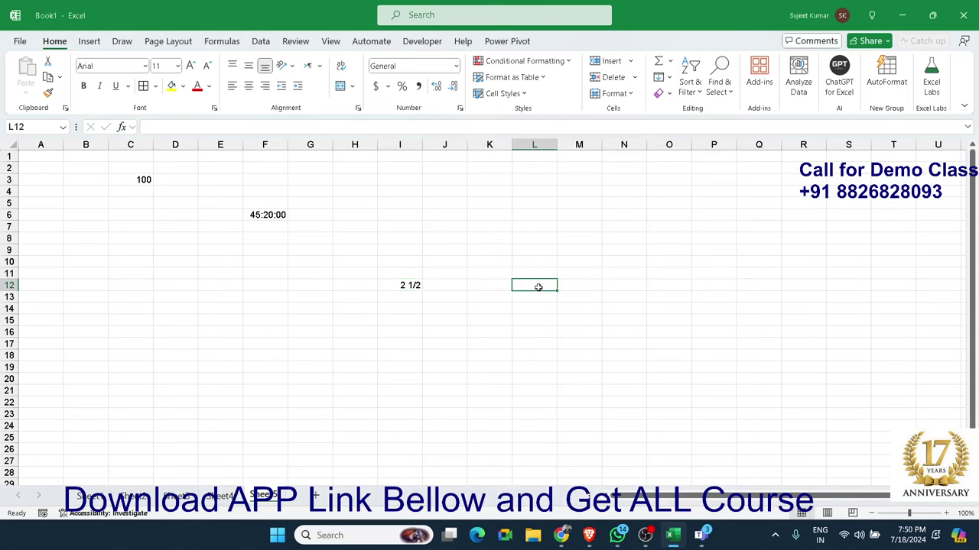
pyautogui.write('2')
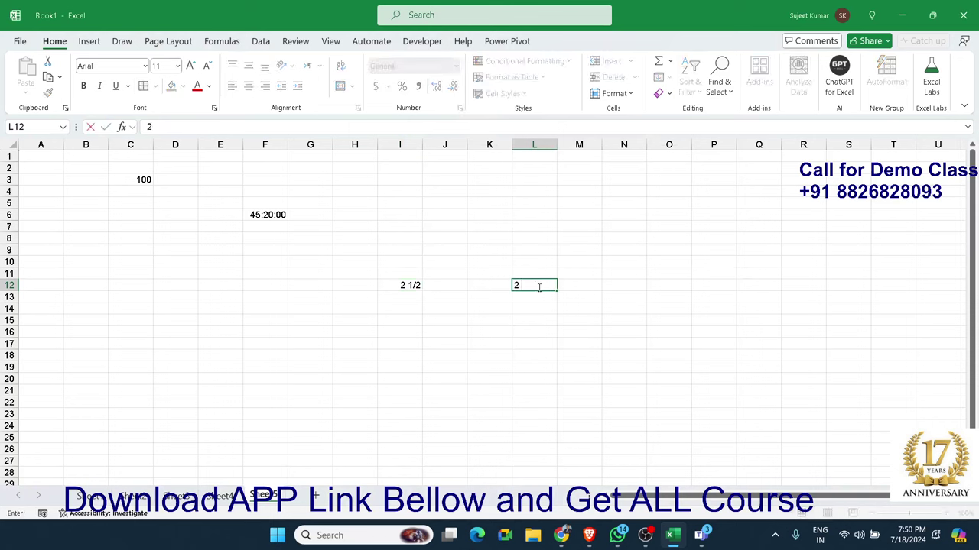
pyautogui.write(' 1/2')
pyautogui.press('Return')
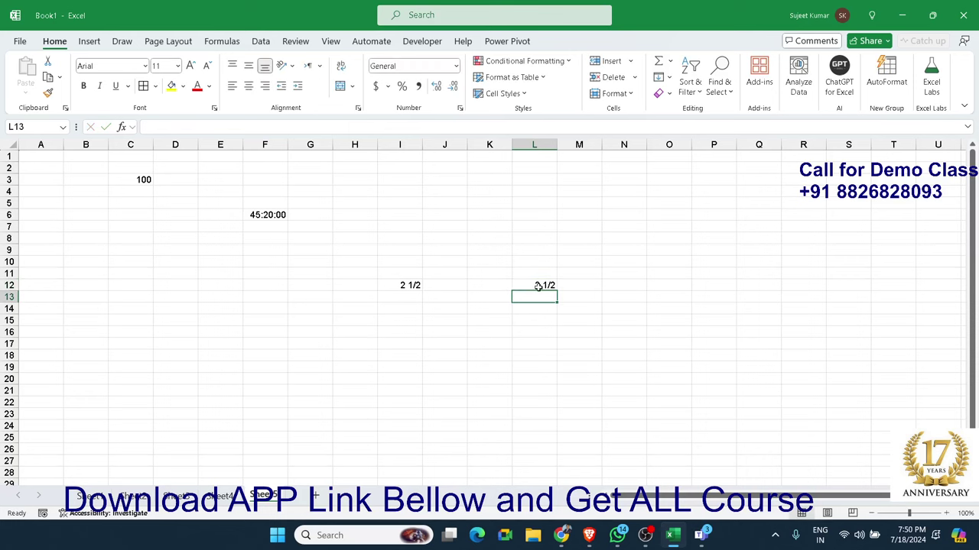
pyautogui.click(538, 286)
pyautogui.moveTo(165, 126); pyautogui.dragTo(37, 135)
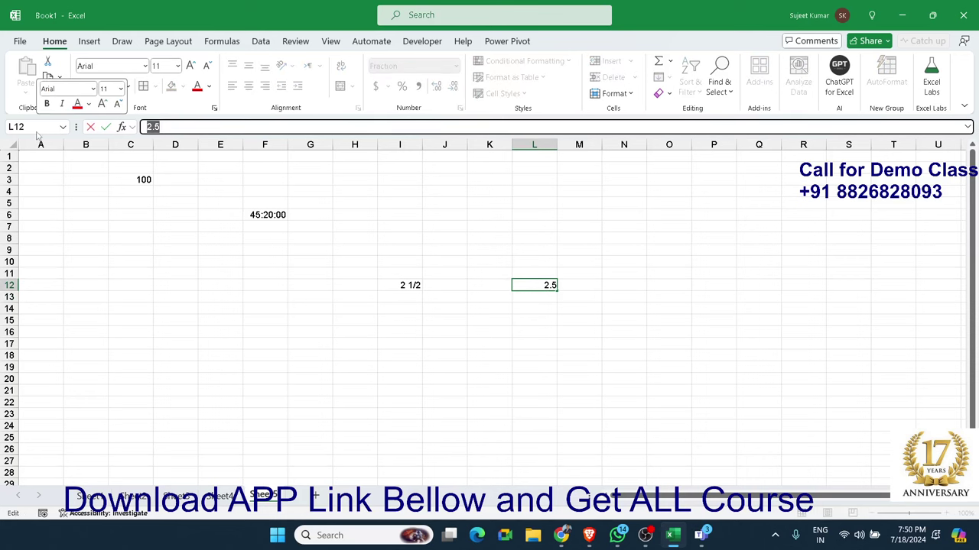
pyautogui.press('Escape')
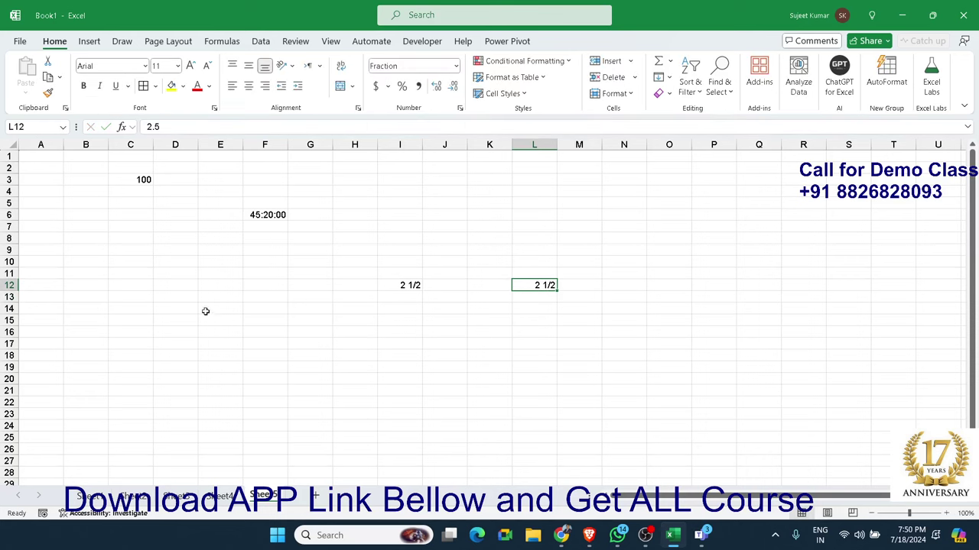
# Look at the Text number format option for empty cell E12 without applying it.
pyautogui.click(235, 283)
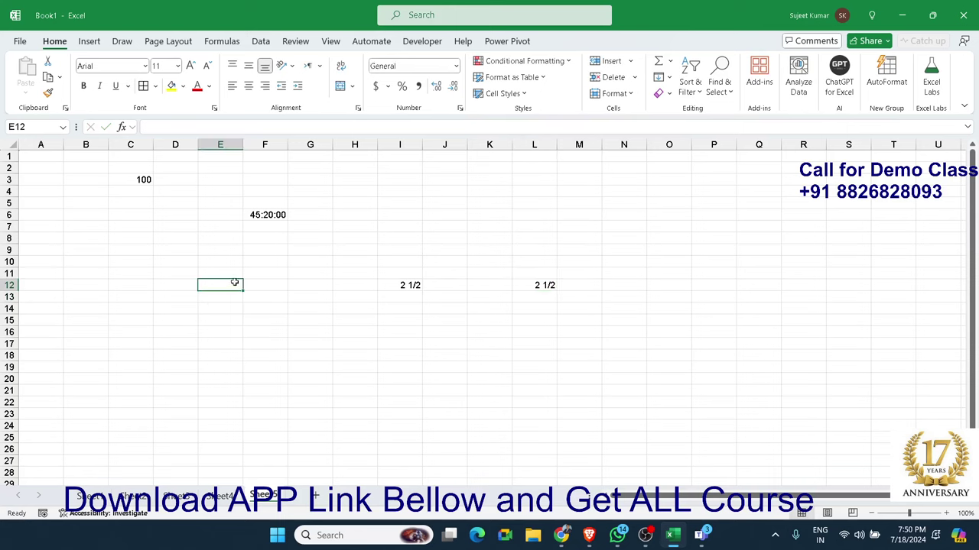
pyautogui.click(461, 107)
pyautogui.click(433, 284)
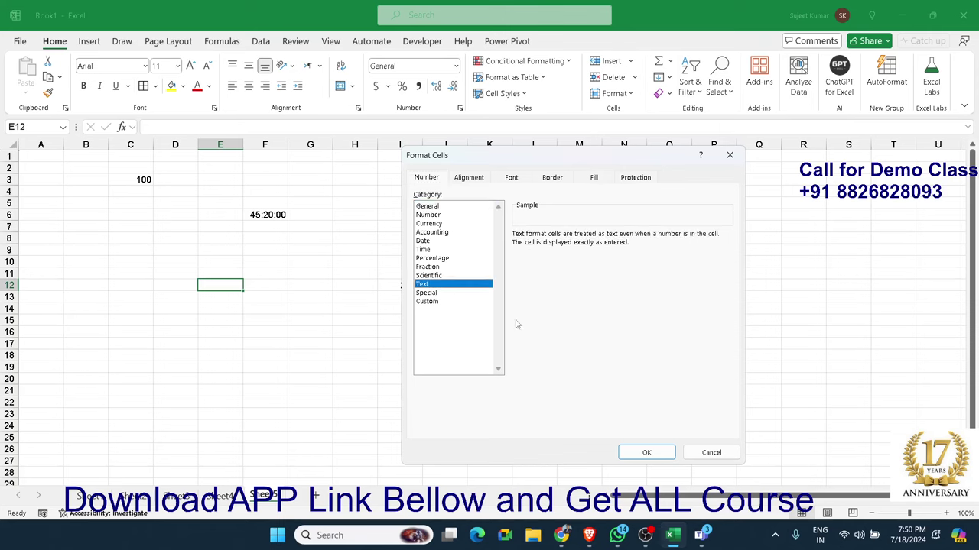
pyautogui.press('Escape')
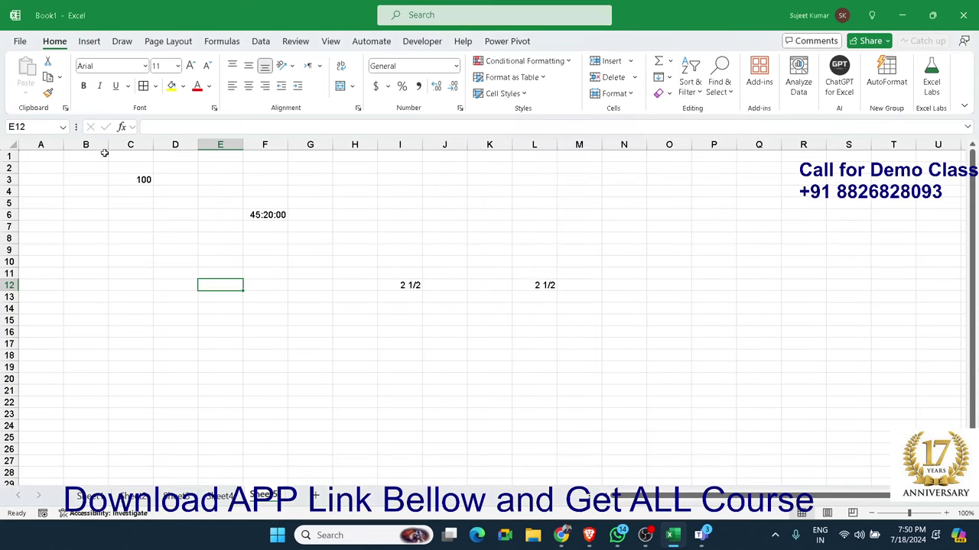
pyautogui.click(93, 147)
# Delete the old sample values across columns B through P.
pyautogui.moveTo(93, 147); pyautogui.dragTo(731, 194)
pyautogui.press('Delete')
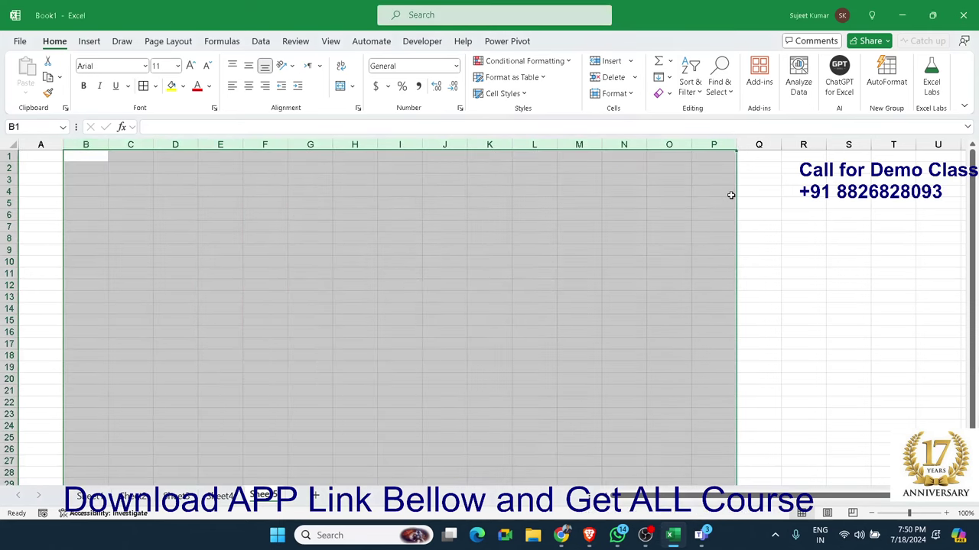
pyautogui.hotkey('ctrl', 'Home')
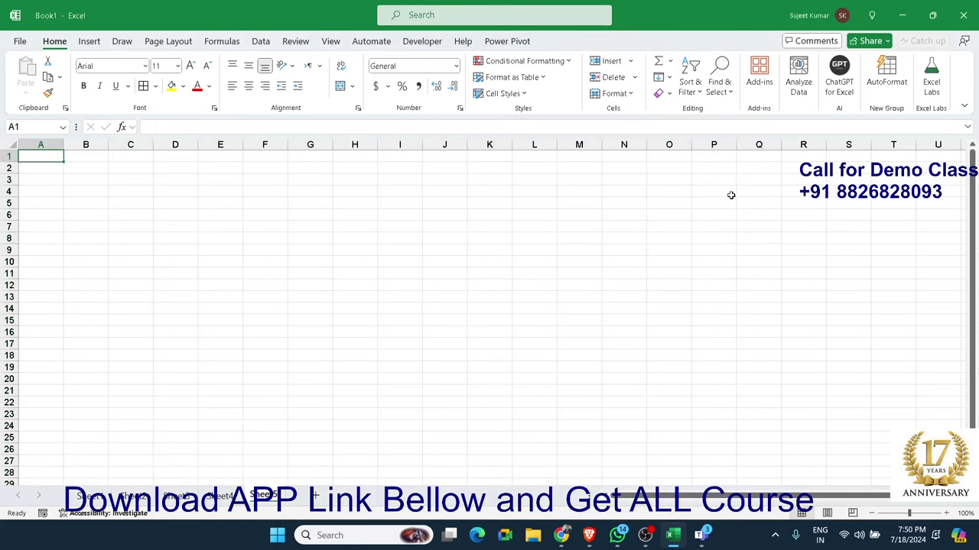
# Head A1 'Chq' and store cheque number '001562 as text in A2.
pyautogui.write('Chq')
pyautogui.press('Return')
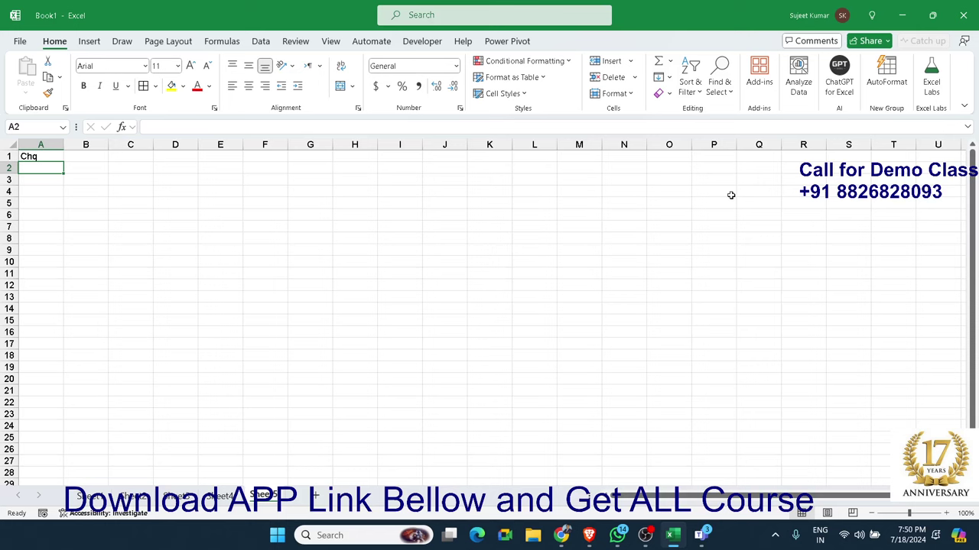
pyautogui.write('001356')
pyautogui.press('Return')
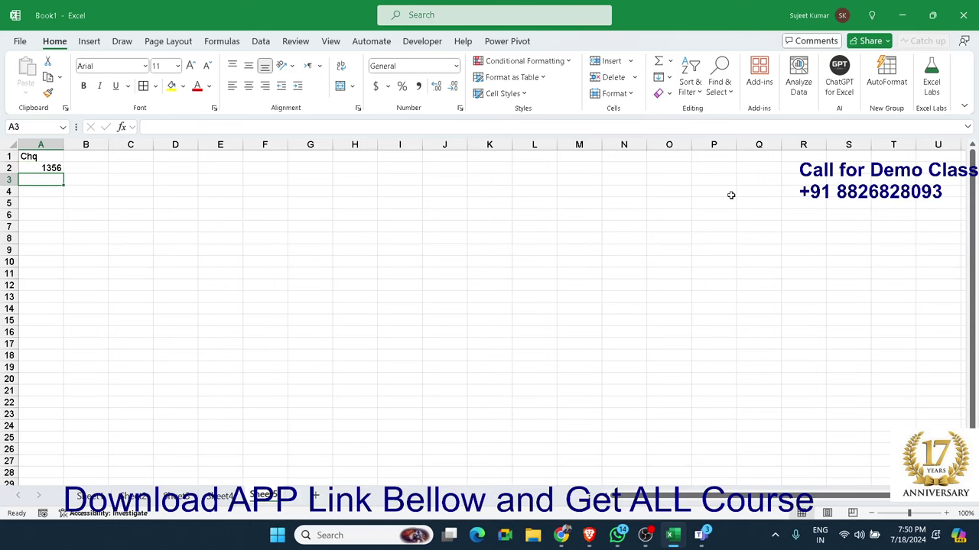
pyautogui.press('Up')
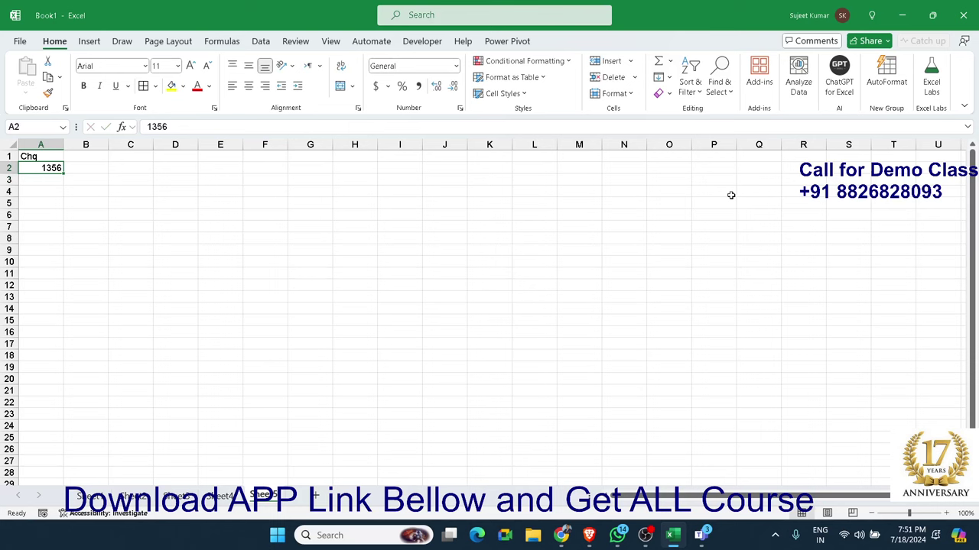
pyautogui.write("'001562")
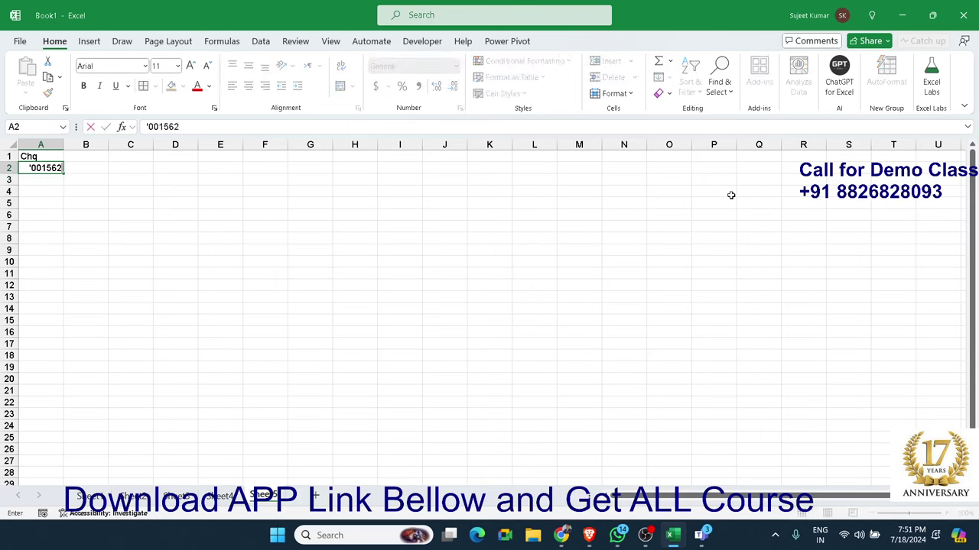
pyautogui.press('Return')
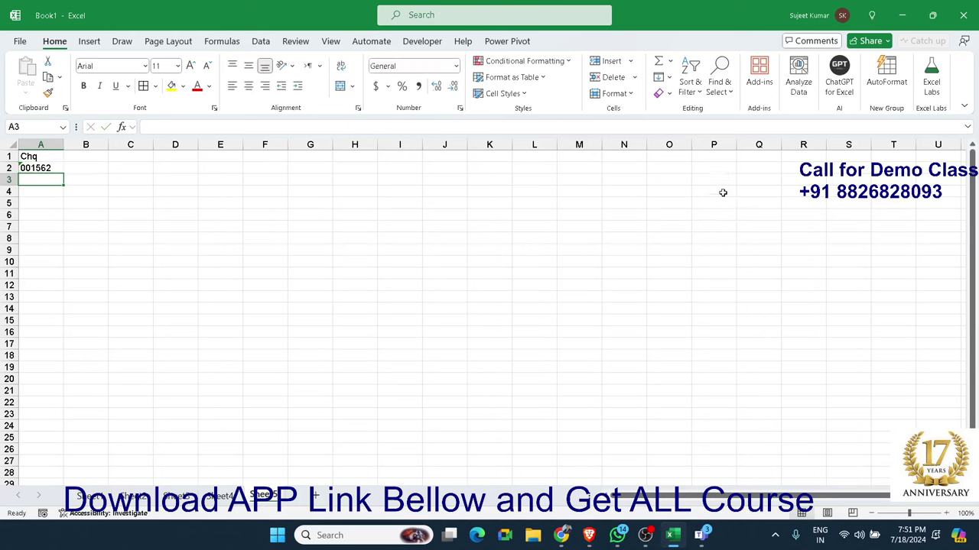
# Format column A as Text, then enter cheque number 003125 in A3.
pyautogui.click(50, 145)
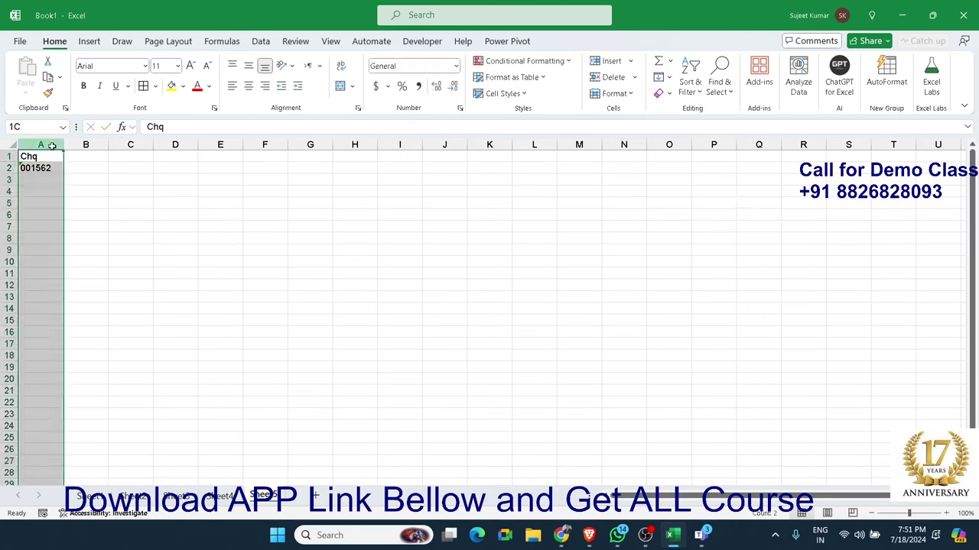
pyautogui.rightClick(53, 148)
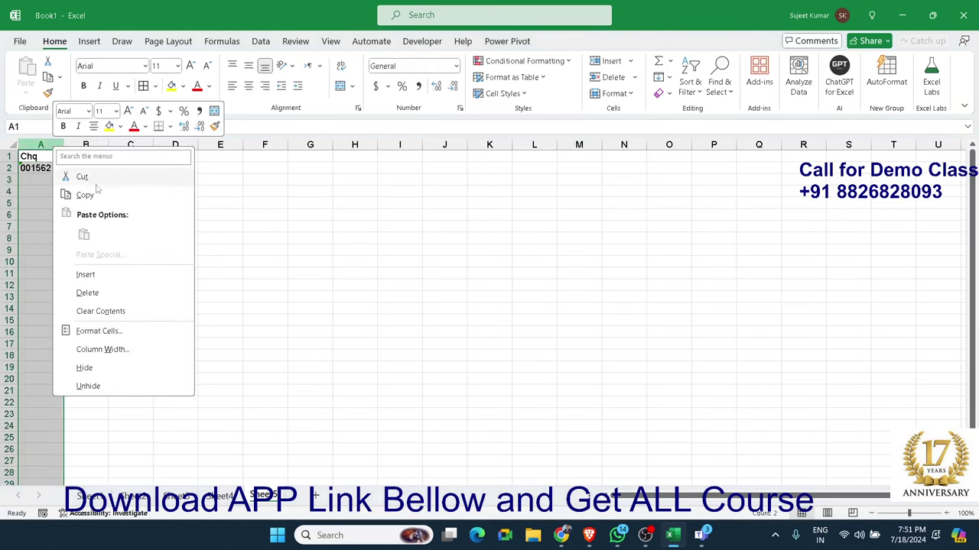
pyautogui.click(127, 334)
pyautogui.click(30, 320)
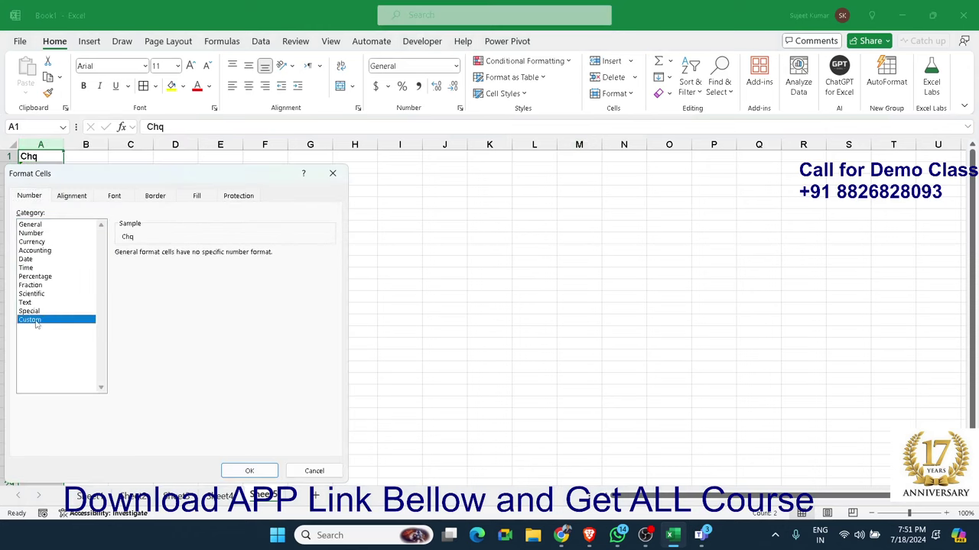
pyautogui.click(31, 303)
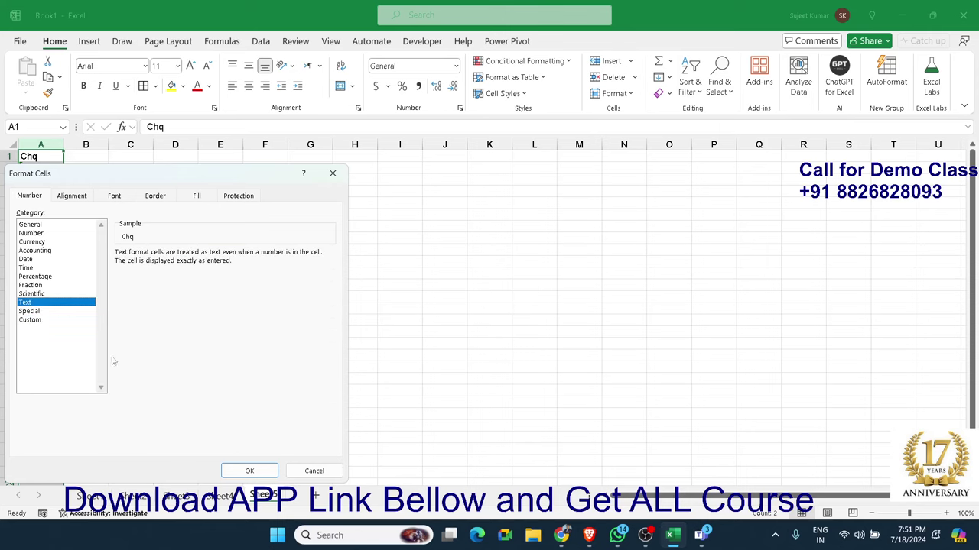
pyautogui.click(249, 471)
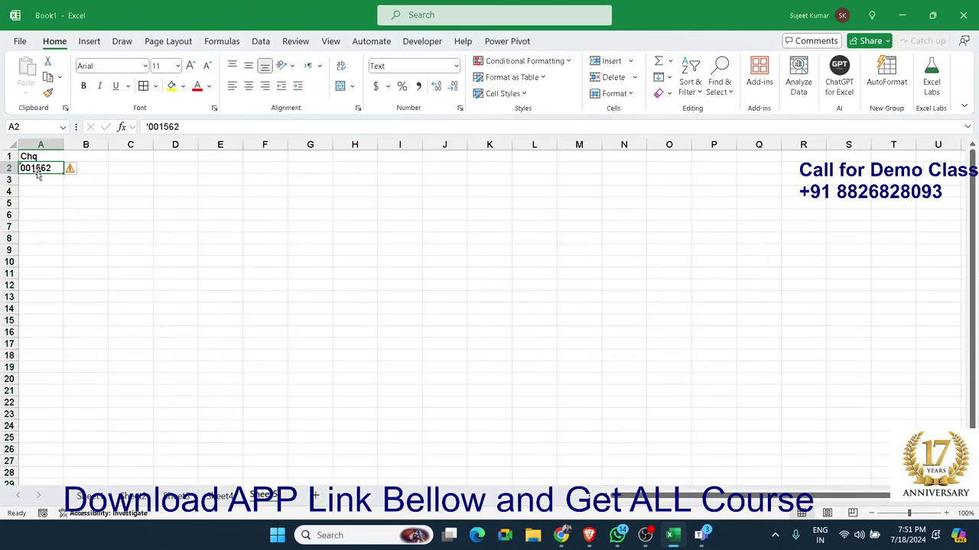
pyautogui.press('Down')
pyautogui.write('0031')
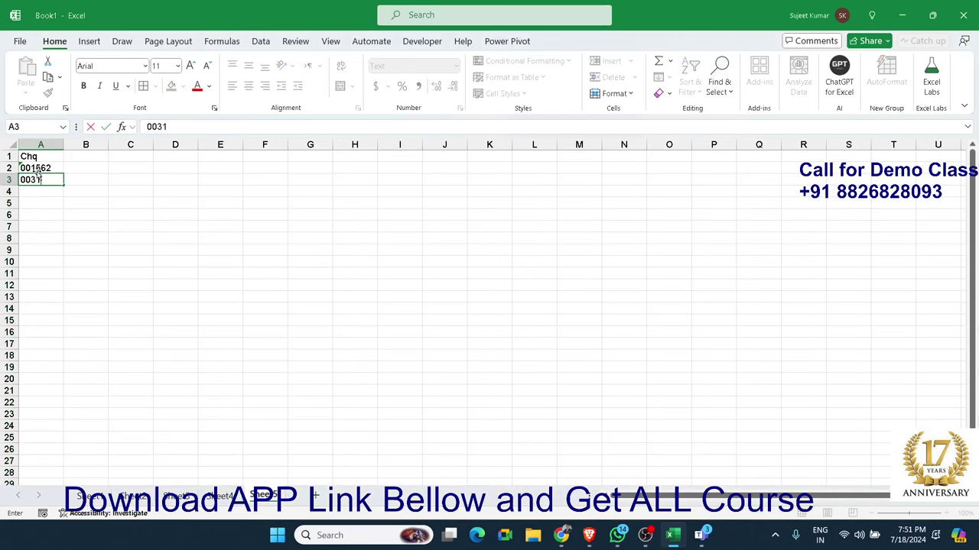
pyautogui.write('25')
pyautogui.press('Return')
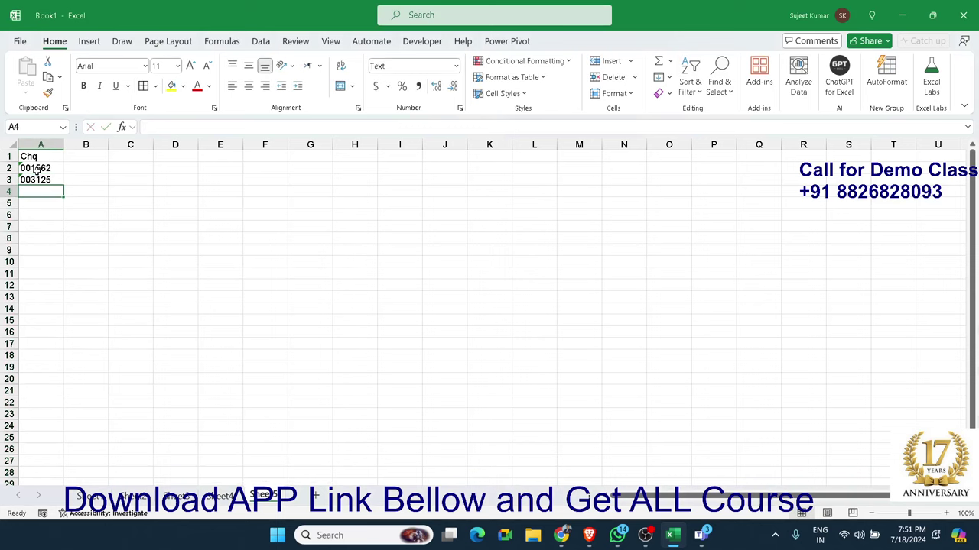
# Type =SUM over A1:A3 into A4, where the Text column keeps it as literal text.
pyautogui.write('=su')
pyautogui.press('Tab')
pyautogui.press('BackSpace')
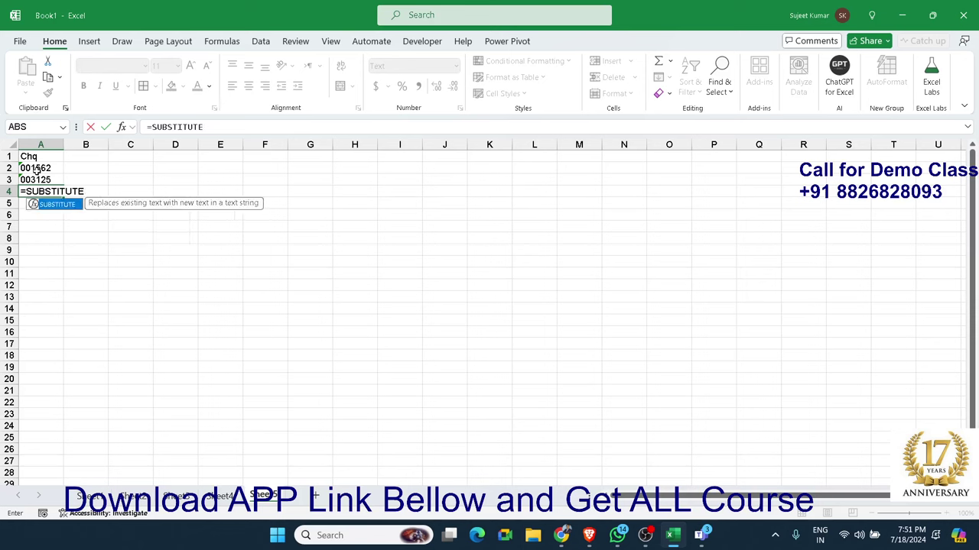
pyautogui.press('BackSpace')
pyautogui.press('BackSpace')
pyautogui.press('BackSpace')
pyautogui.press('BackSpace')
pyautogui.press('BackSpace')
pyautogui.press('BackSpace')
pyautogui.press('BackSpace')
pyautogui.press('BackSpace')
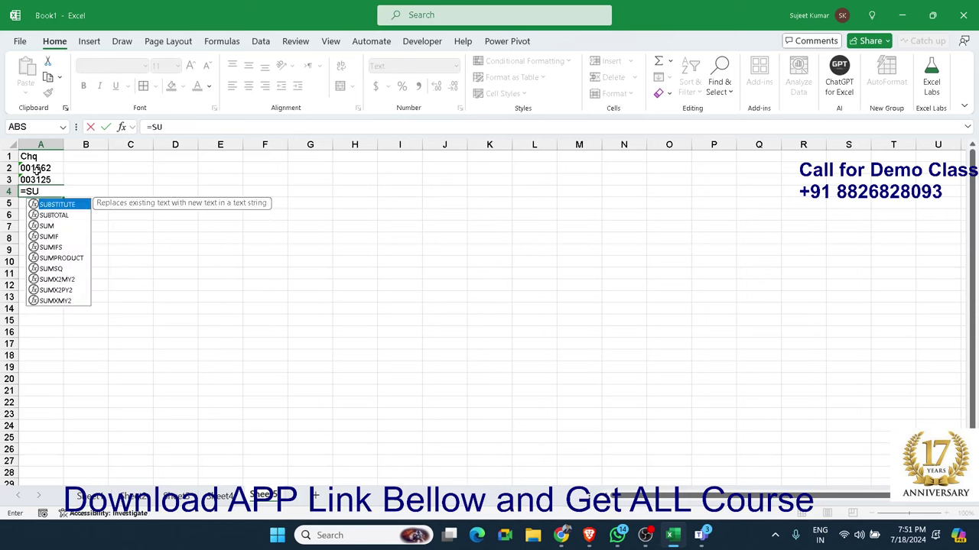
pyautogui.write('m(')
pyautogui.press('Up')
pyautogui.hotkey('shift', 'Up')
pyautogui.hotkey('shift', 'Up')
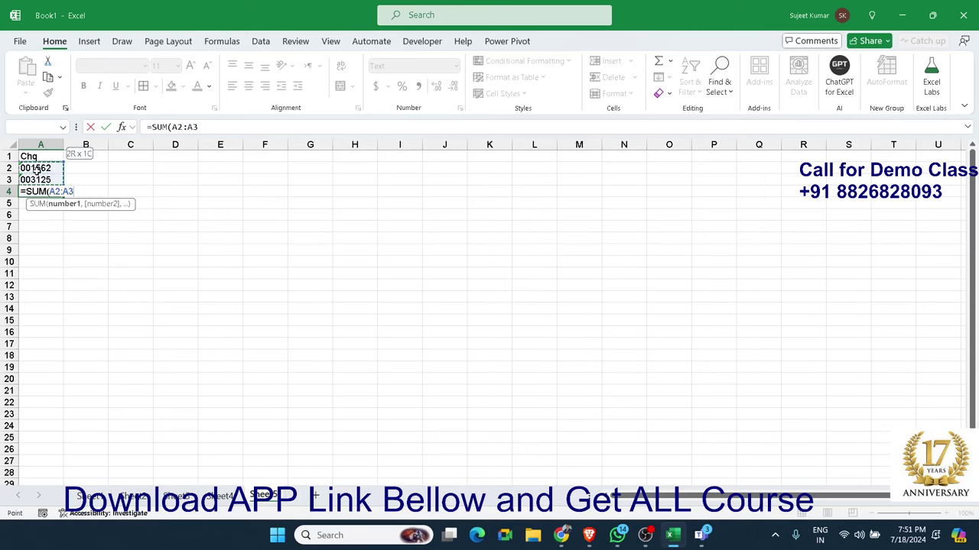
pyautogui.press('Return')
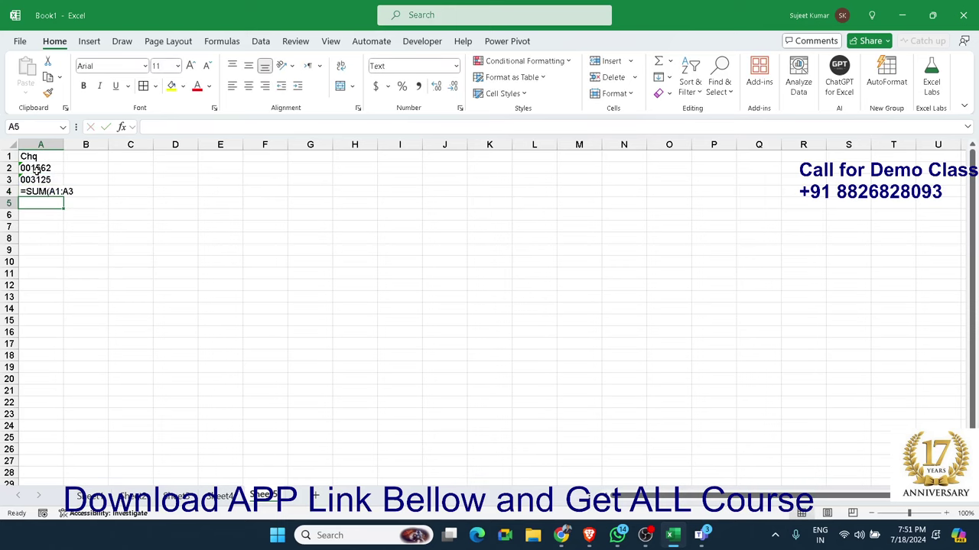
pyautogui.press('Right')
pyautogui.press('Right')
pyautogui.press('Right')
pyautogui.press('Up')
pyautogui.press('Up')
pyautogui.press('Up')
pyautogui.press('Up')
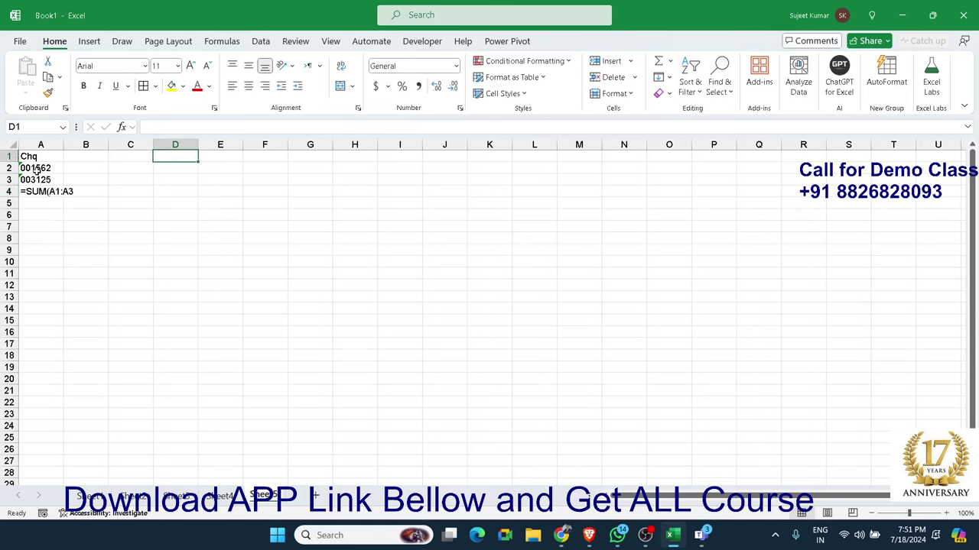
# Head D1 'Chq' and enter 6542, 121542, 3652, 2596, 262 and 3351 in D2:D7.
pyautogui.write('Chq')
pyautogui.press('Return')
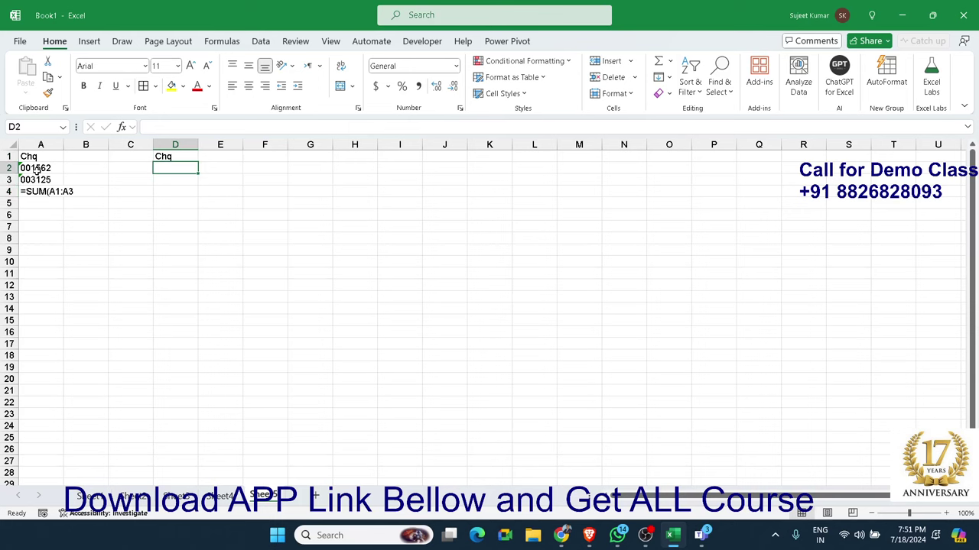
pyautogui.write('6542')
pyautogui.press('Return')
pyautogui.write('12154')
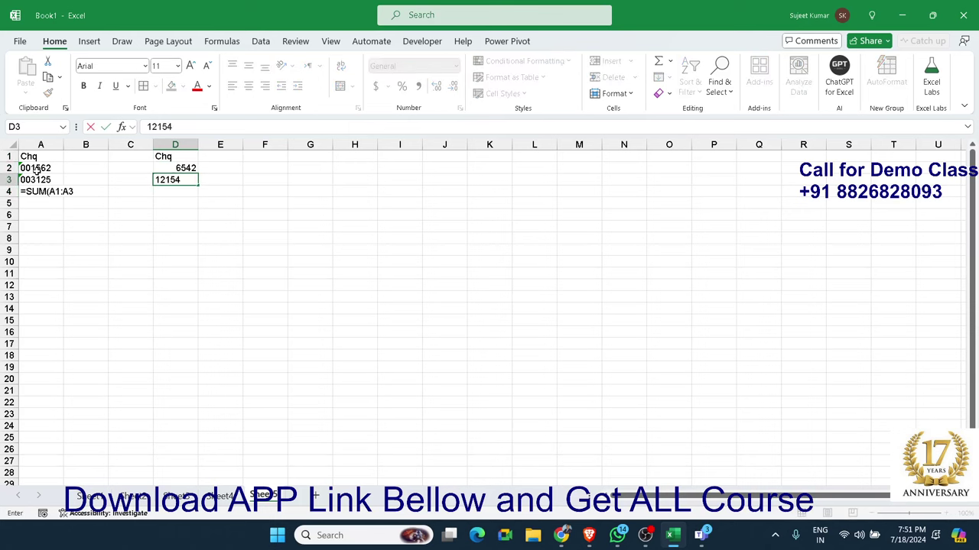
pyautogui.write('2')
pyautogui.press('Return')
pyautogui.write('3652')
pyautogui.press('Return')
pyautogui.write('25')
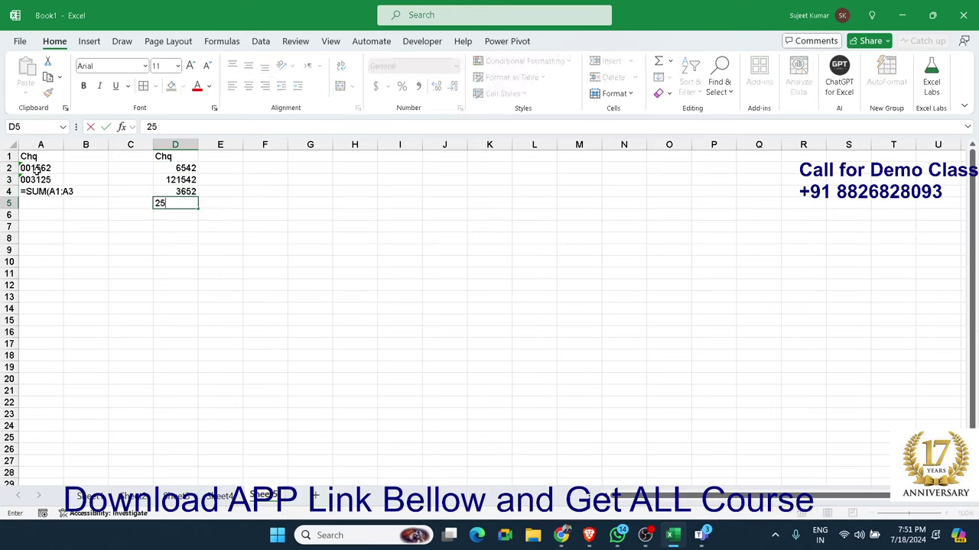
pyautogui.write('96')
pyautogui.press('Return')
pyautogui.write('262')
pyautogui.press('Return')
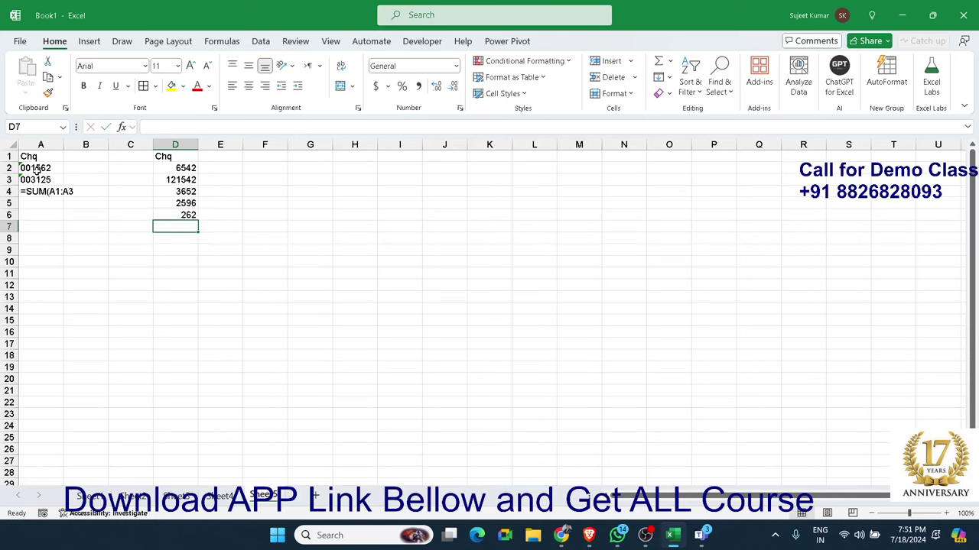
pyautogui.write('3351')
pyautogui.press('Return')
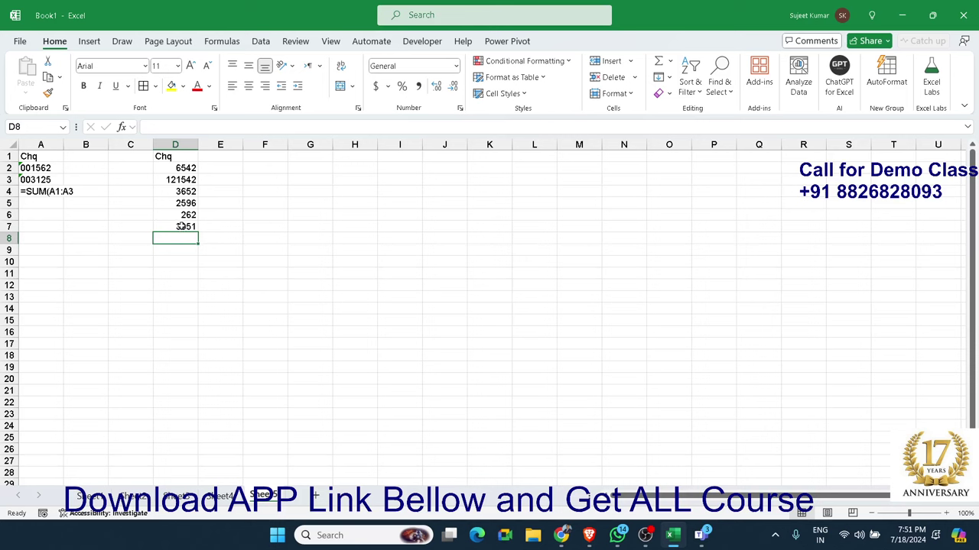
pyautogui.moveTo(181, 227); pyautogui.dragTo(175, 170)
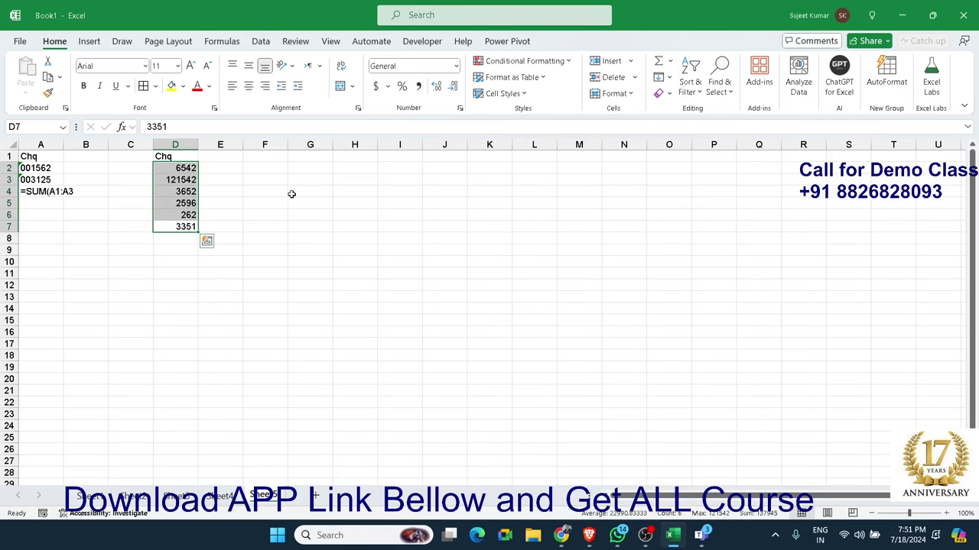
# Apply custom format 000000 to D2:D7 so cheque numbers show as six digits, e.g. 006542.
pyautogui.click(428, 43)
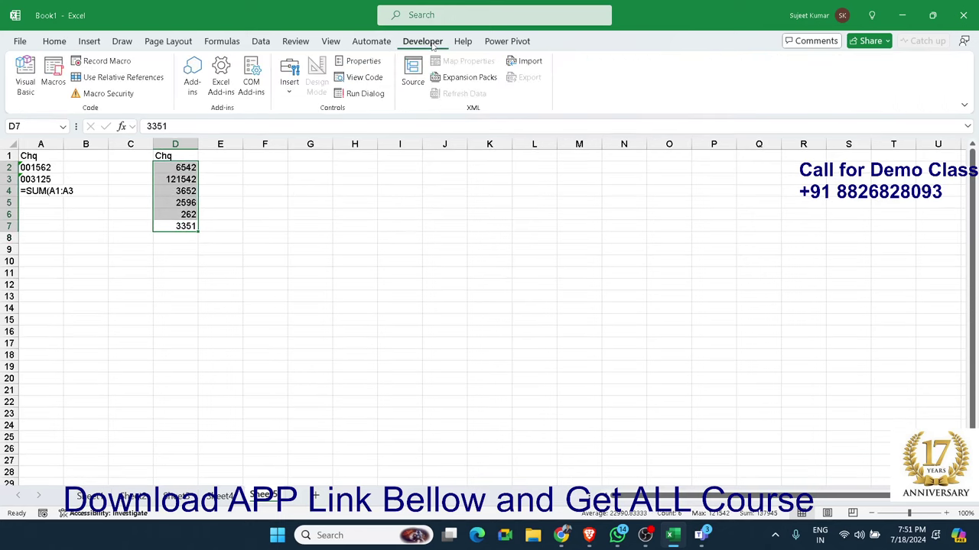
pyautogui.click(54, 41)
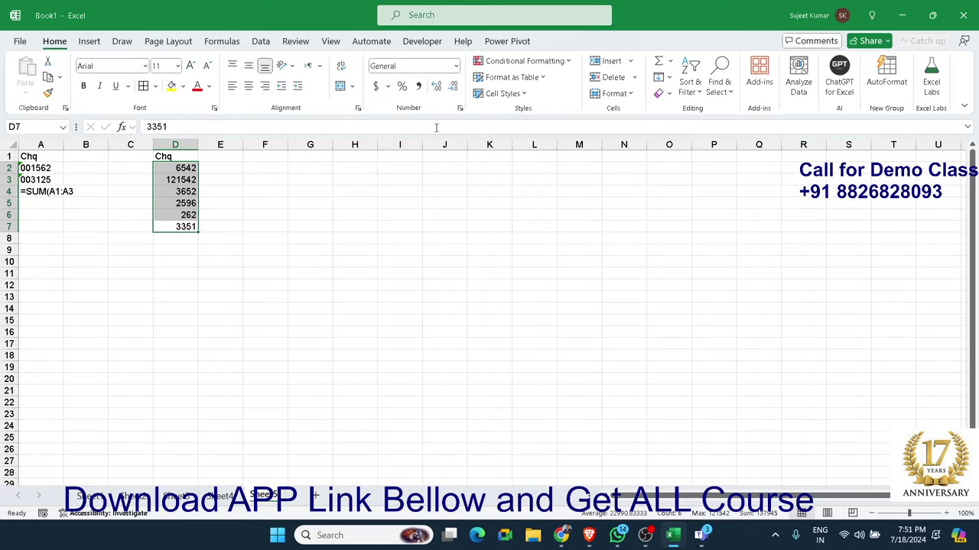
pyautogui.click(460, 108)
pyautogui.click(427, 302)
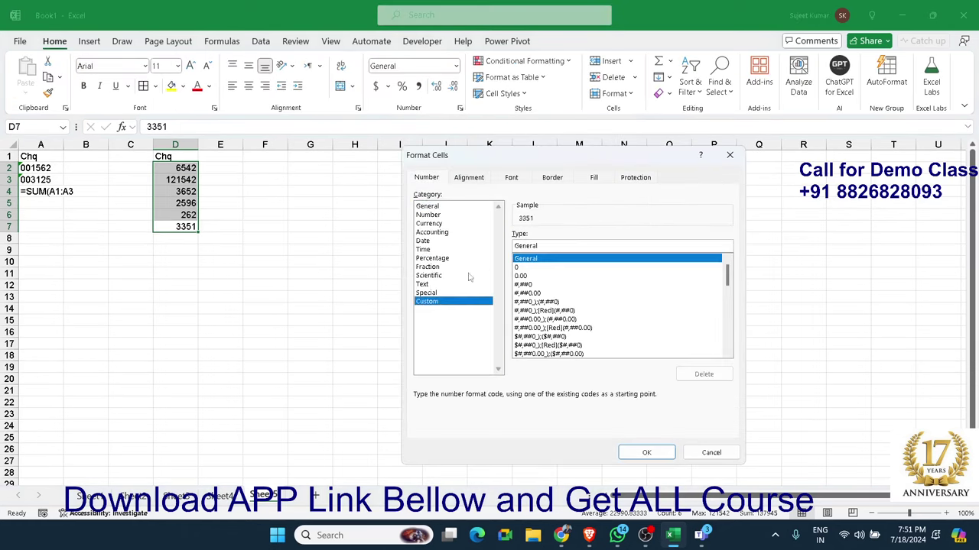
pyautogui.click(530, 246)
pyautogui.write('0')
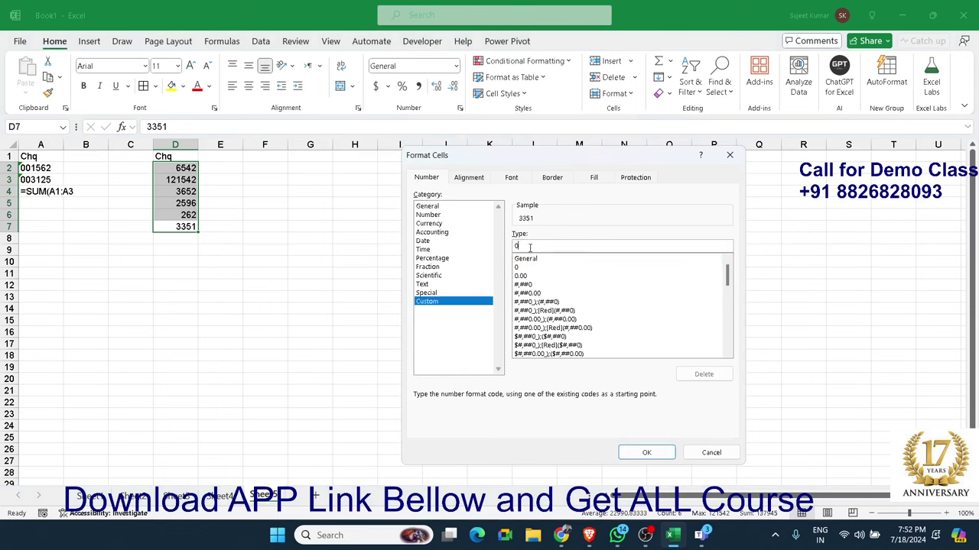
pyautogui.write('0000')
pyautogui.press('Return')
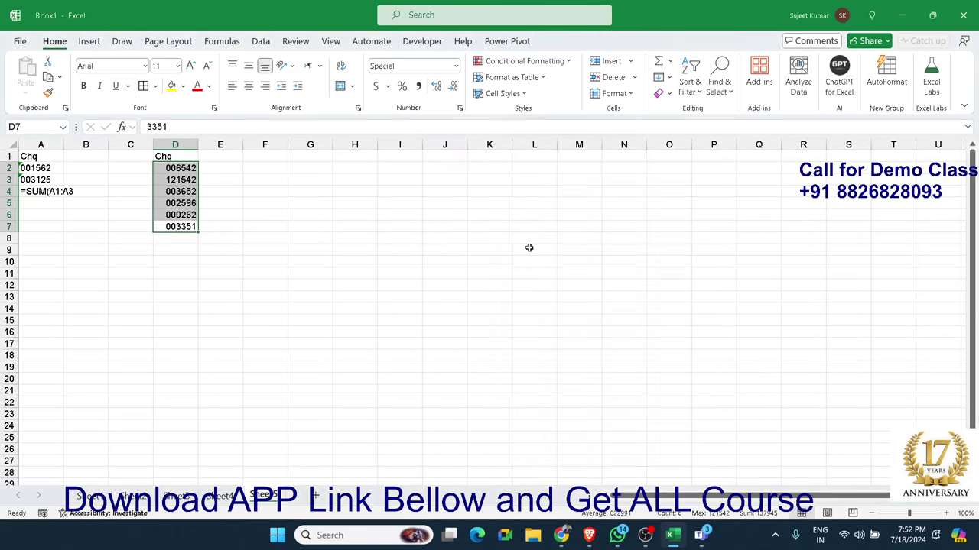
pyautogui.press('Up')
# Add the heading 'Mobile' in E1.
pyautogui.press('Right')
pyautogui.press('Up')
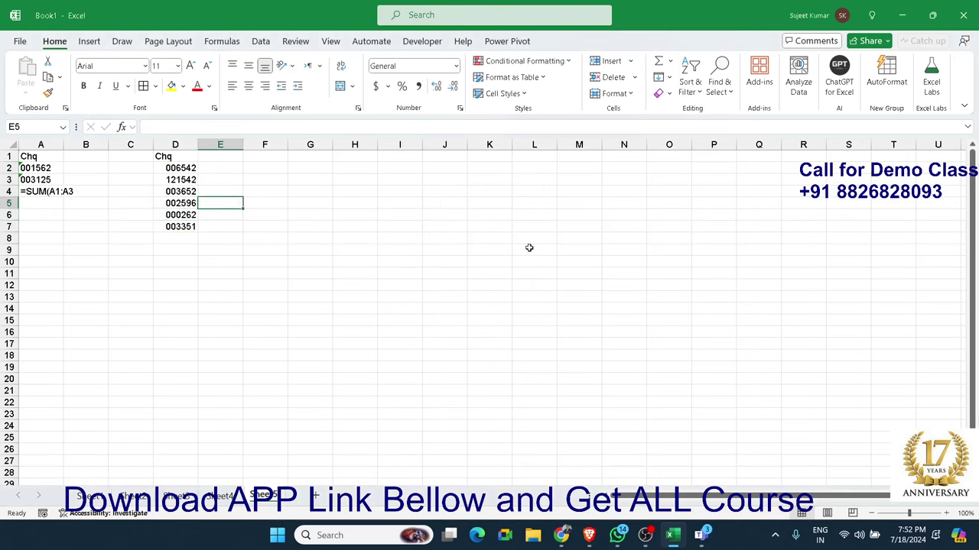
pyautogui.press('Up')
pyautogui.press('Up')
pyautogui.press('Up')
pyautogui.press('Up')
pyautogui.write('Mp')
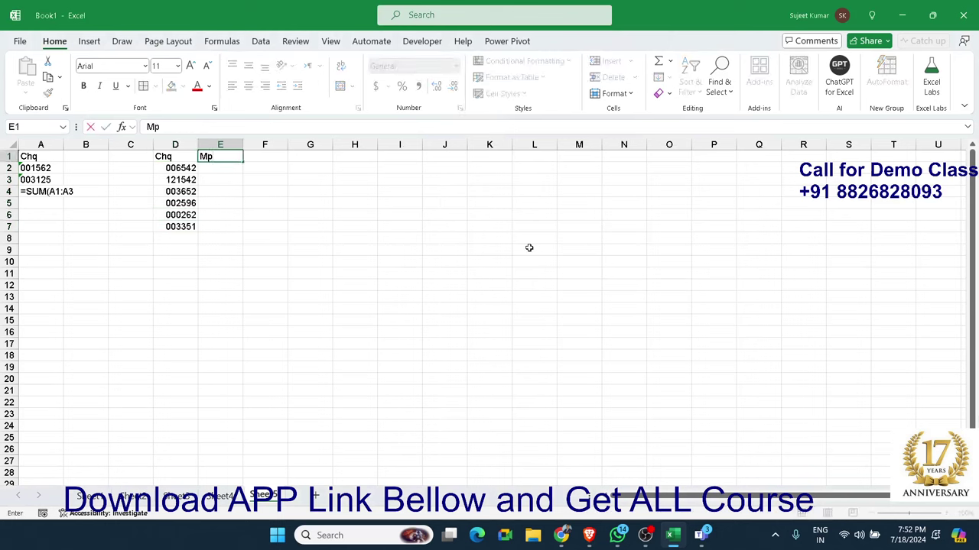
pyautogui.press('BackSpace')
pyautogui.write('obe')
pyautogui.press('Return')
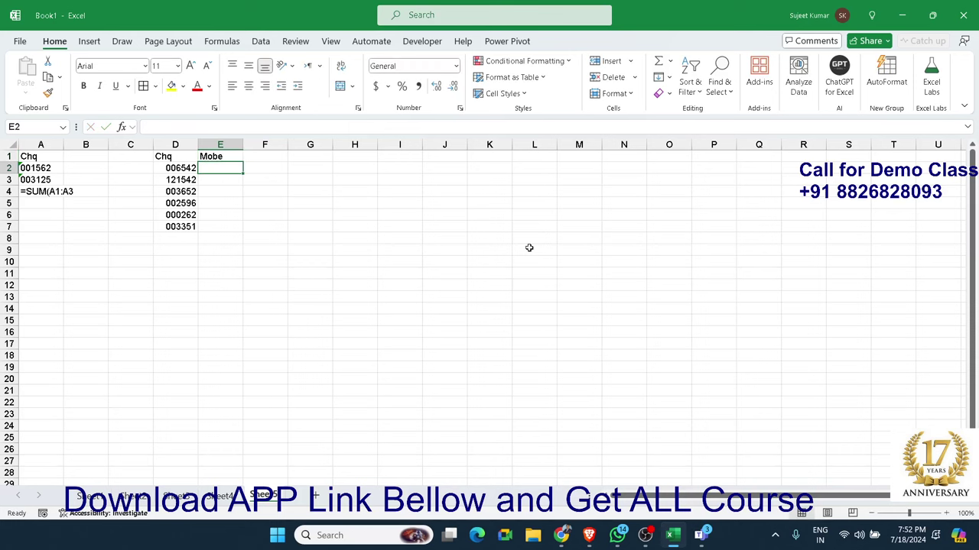
pyautogui.press('Up')
pyautogui.write('Mob')
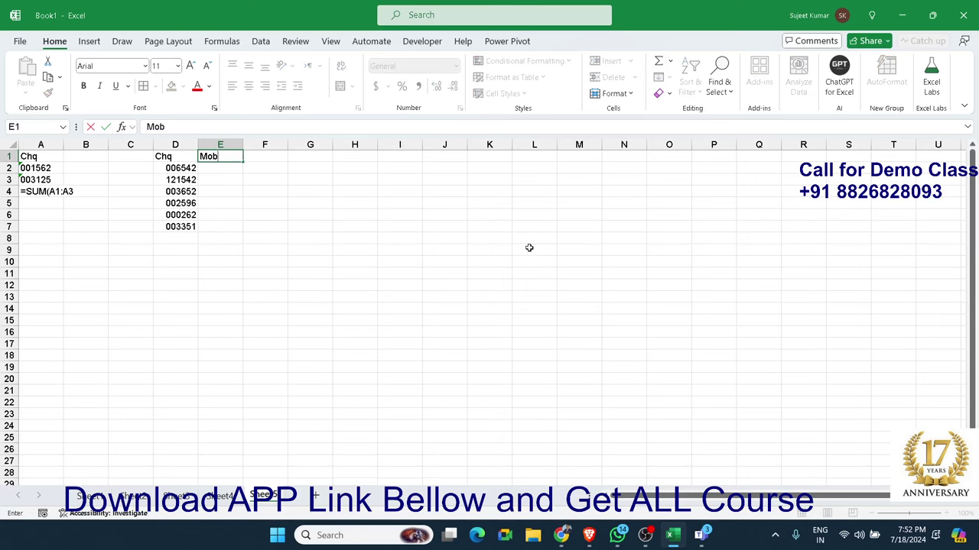
pyautogui.write('ile')
pyautogui.press('Return')
# Give E2:E7 the custom number format +91 0.
pyautogui.hotkey('shift', 'Down')
pyautogui.hotkey('shift', 'Down')
pyautogui.hotkey('shift', 'Down')
pyautogui.hotkey('shift', 'Down')
pyautogui.hotkey('shift', 'Down')
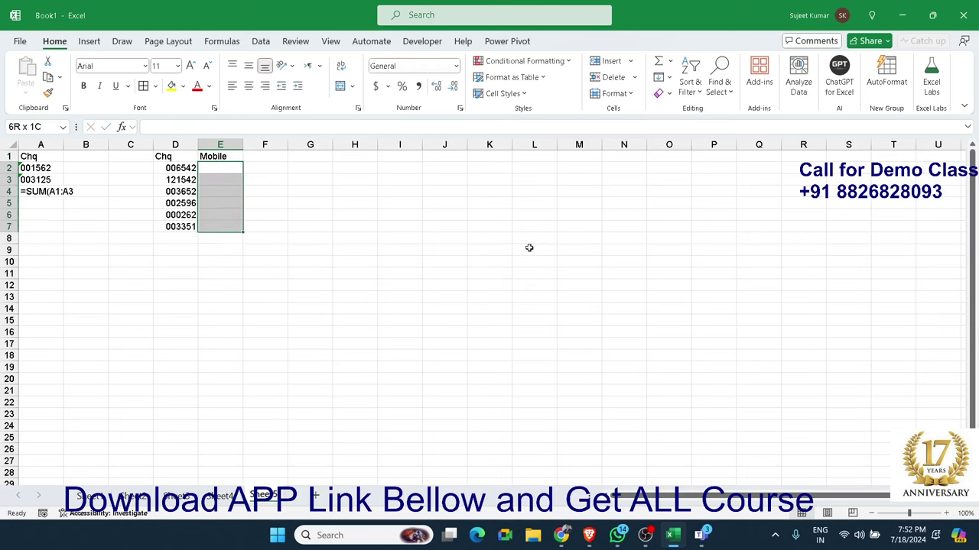
pyautogui.click(460, 109)
pyautogui.click(428, 301)
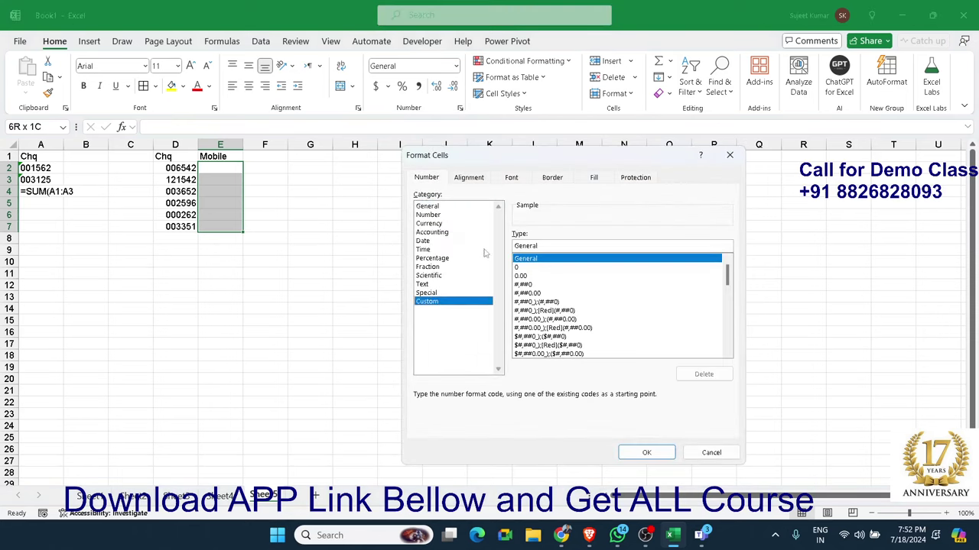
pyautogui.doubleClick(528, 245)
pyautogui.write('+91 0')
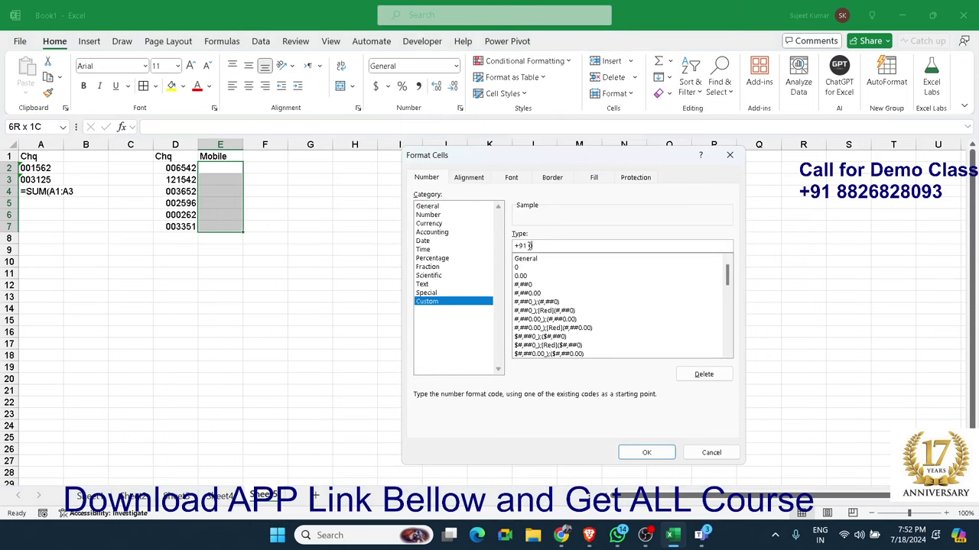
pyautogui.press('Return')
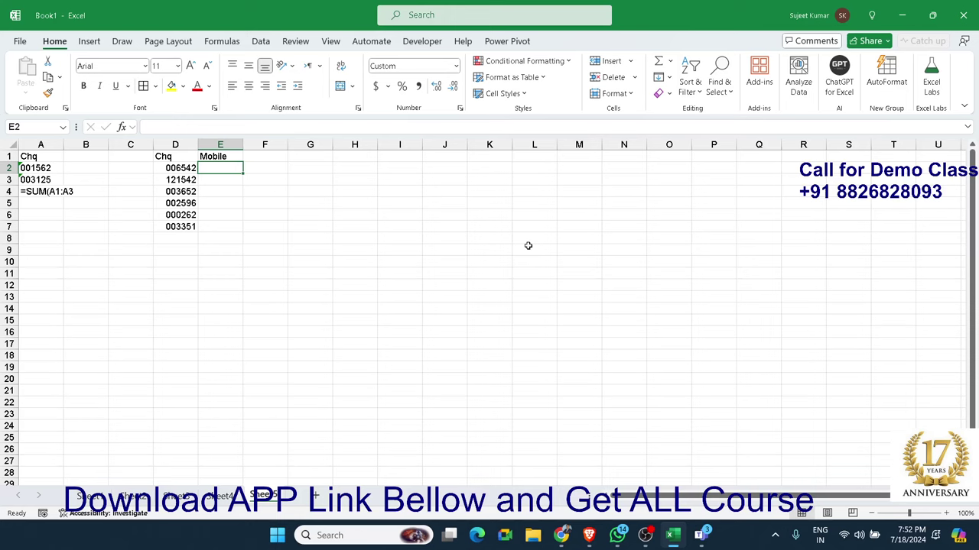
# Enter a mobile number in E2 and verify its +91 0 format code.
pyautogui.write('8802573')
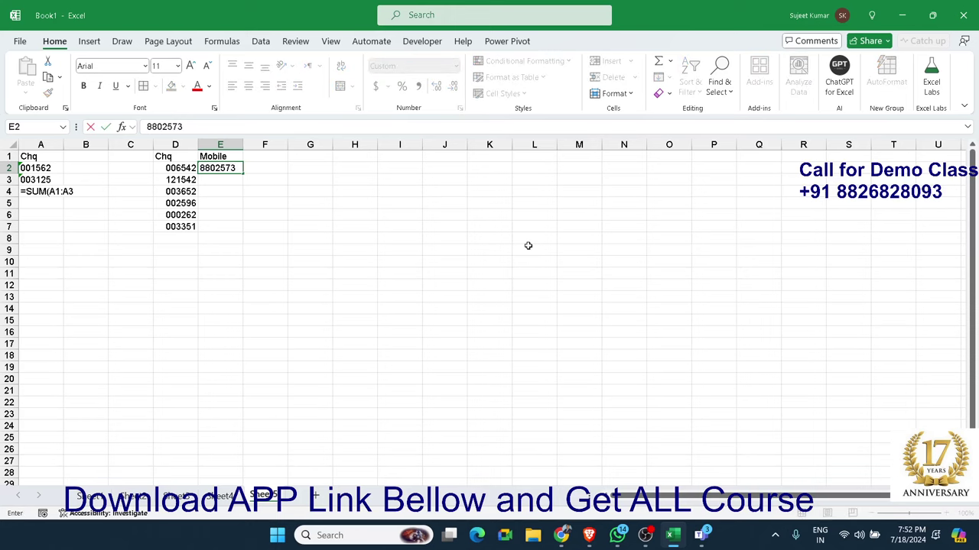
pyautogui.write('8')
pyautogui.press('Return')
pyautogui.press('Up')
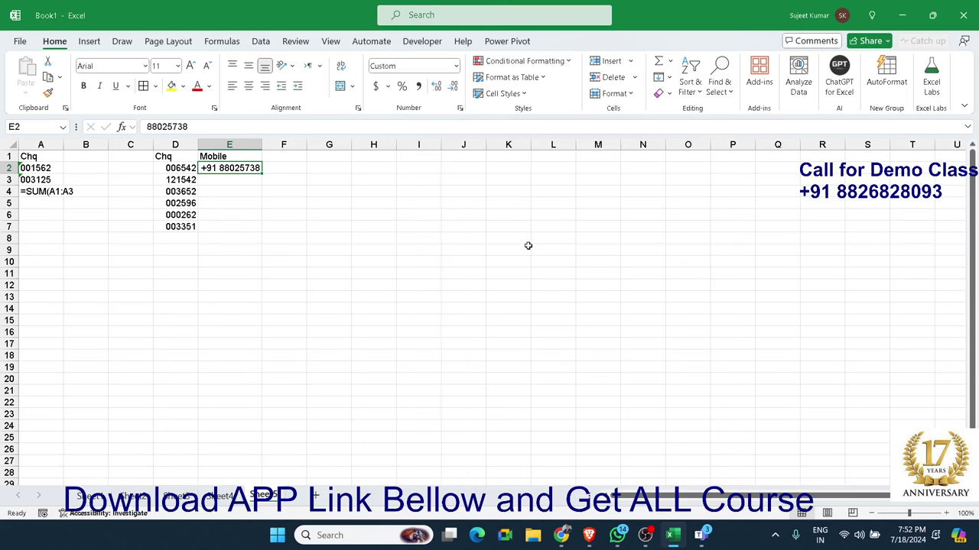
pyautogui.press('Right')
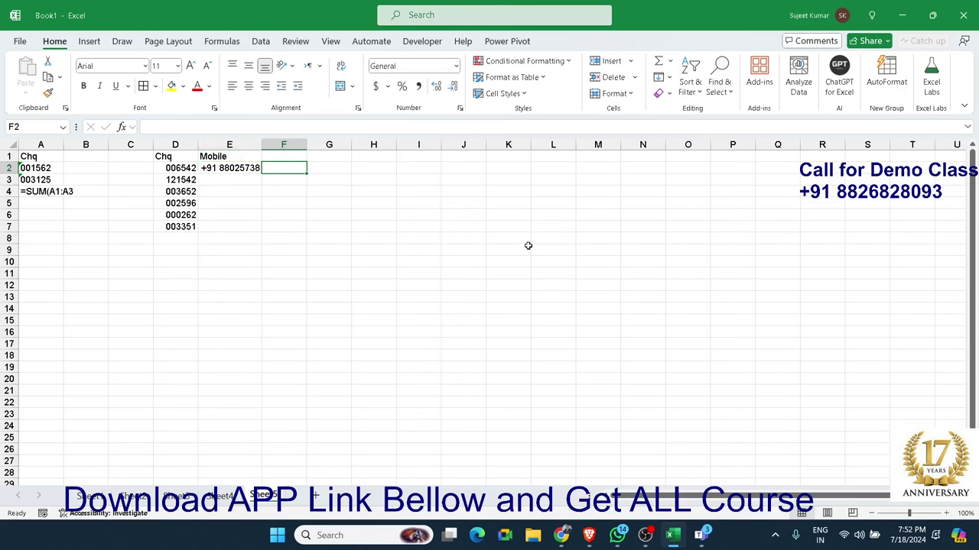
pyautogui.press('Up')
pyautogui.press('Left')
pyautogui.press('Down')
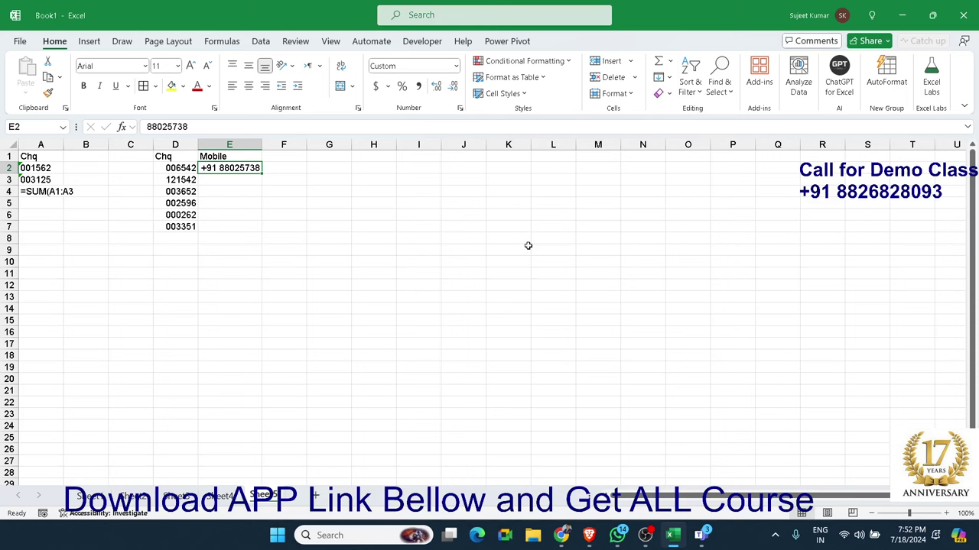
pyautogui.click(460, 109)
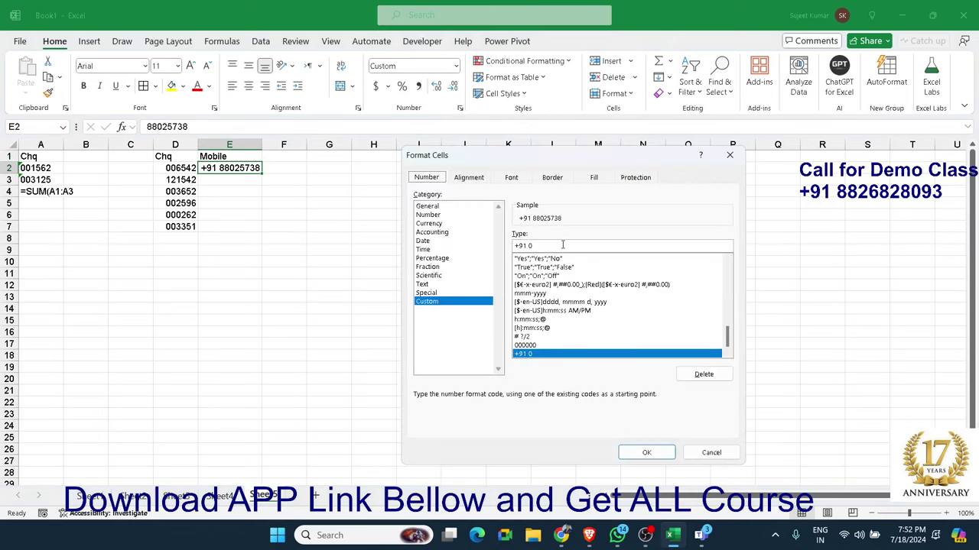
pyautogui.scroll(5, 544, 303)
pyautogui.scroll(5, 544, 303)
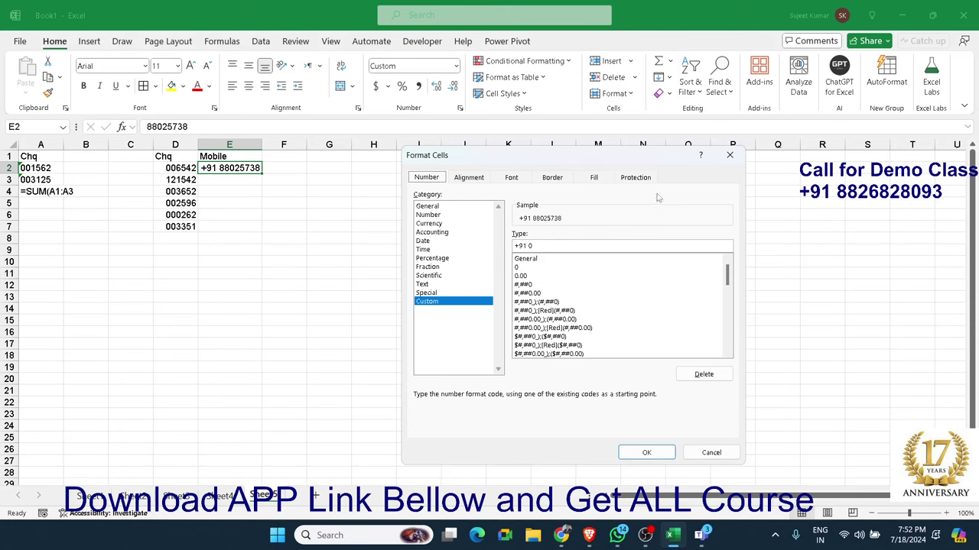
pyautogui.click(729, 156)
pyautogui.click(520, 191)
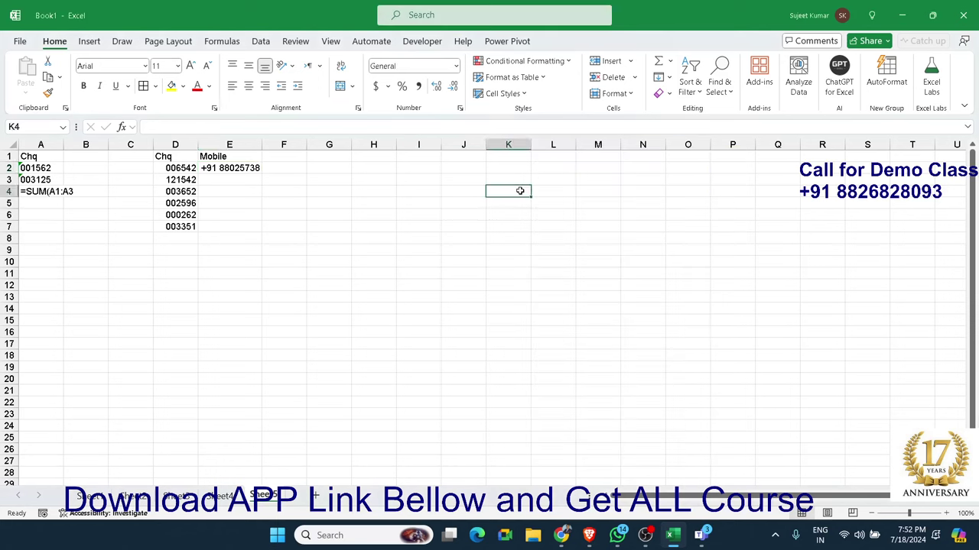
# Load Gmail in a new Chrome tab and type 'cust' into the mail search box.
pyautogui.click(562, 535)
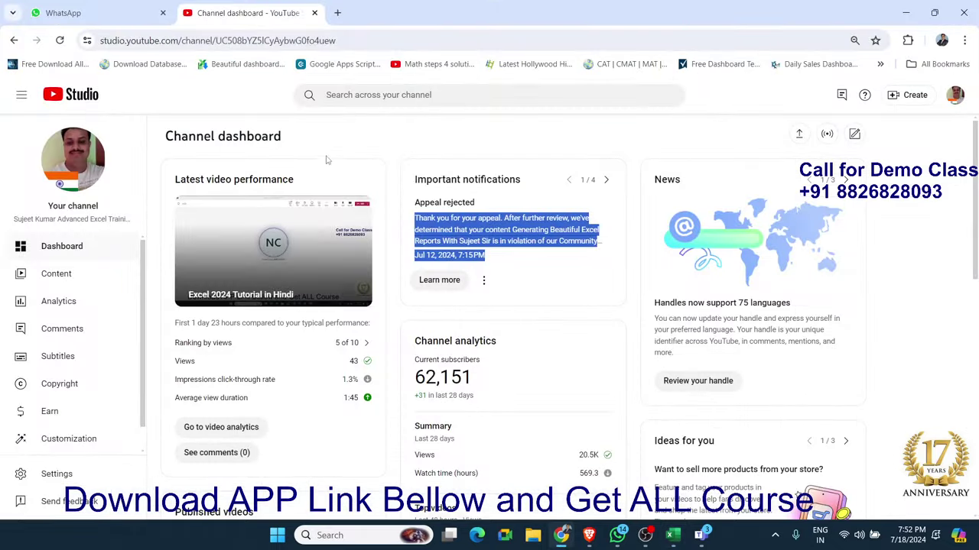
pyautogui.click(337, 13)
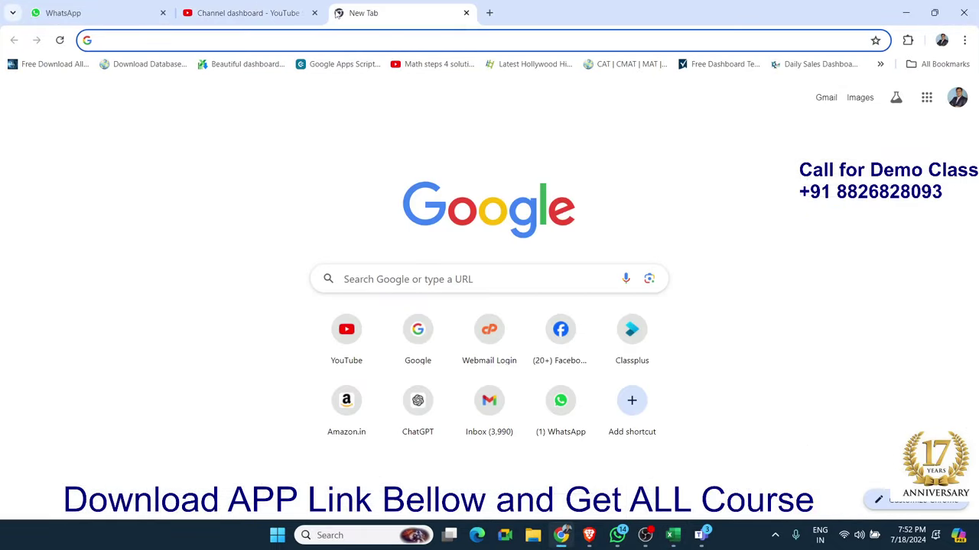
pyautogui.write('gm')
pyautogui.press('Return')
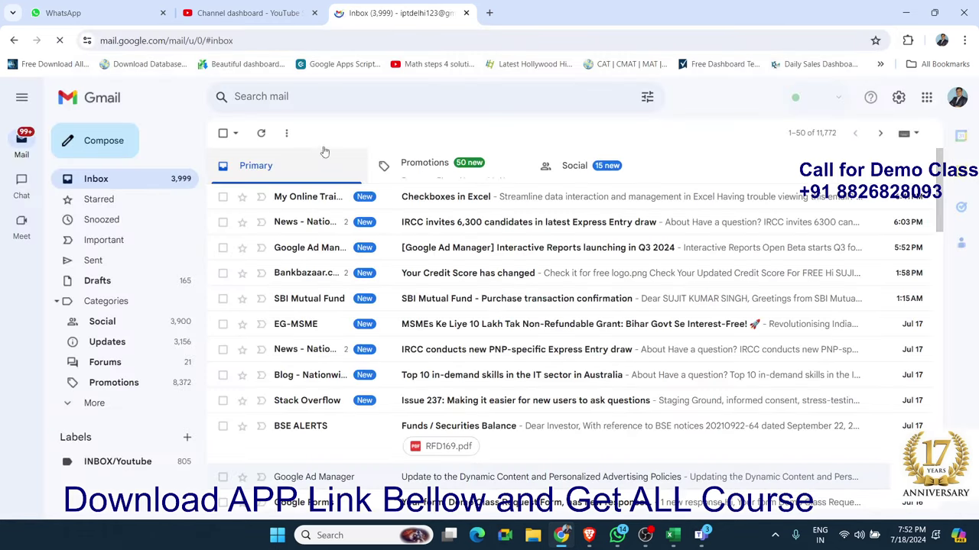
pyautogui.click(260, 98)
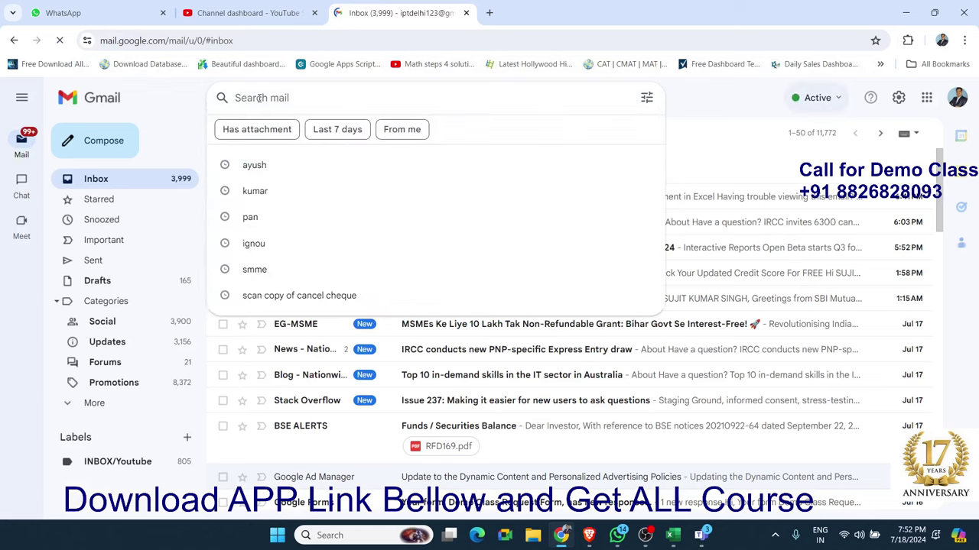
pyautogui.write('cust')
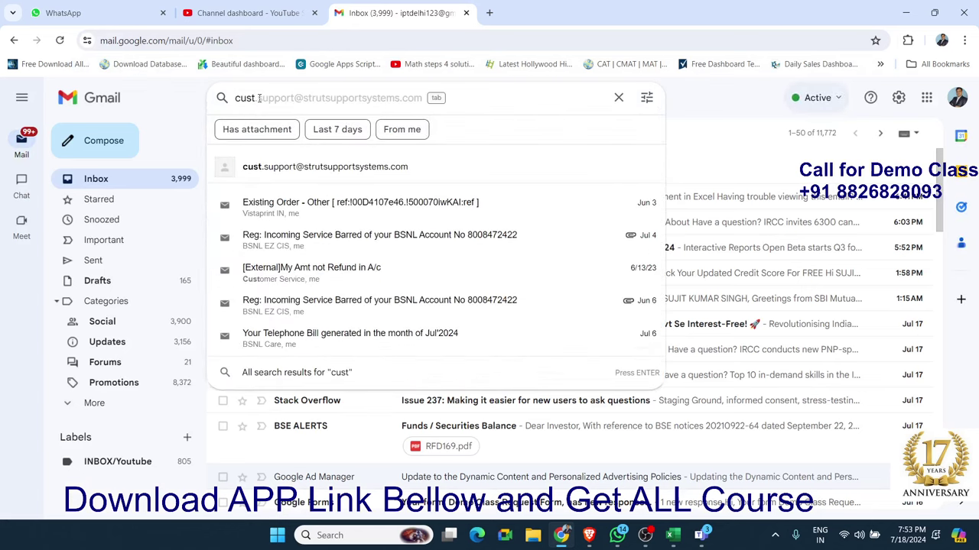
pyautogui.click(489, 539)
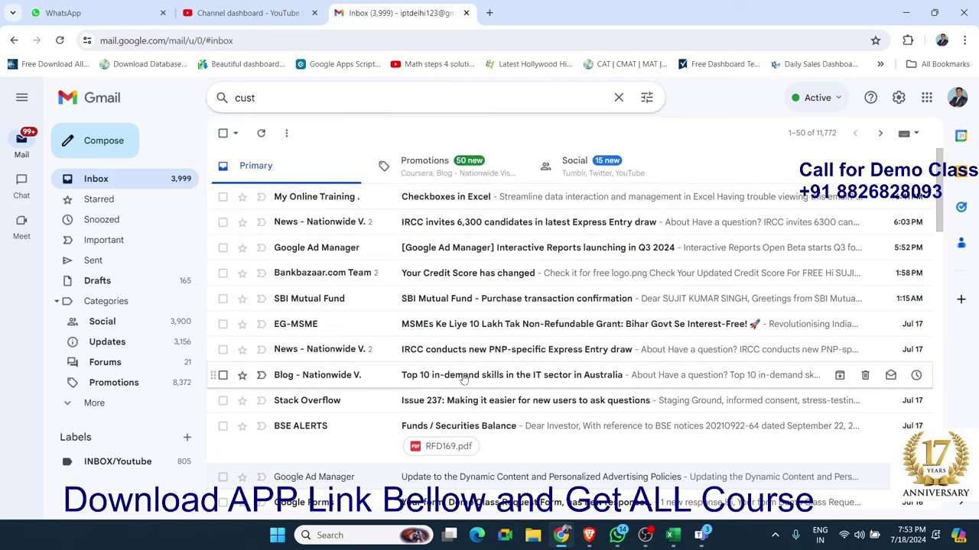
# Open a contact's WhatsApp chat and choose Document from the attach menu.
pyautogui.click(614, 538)
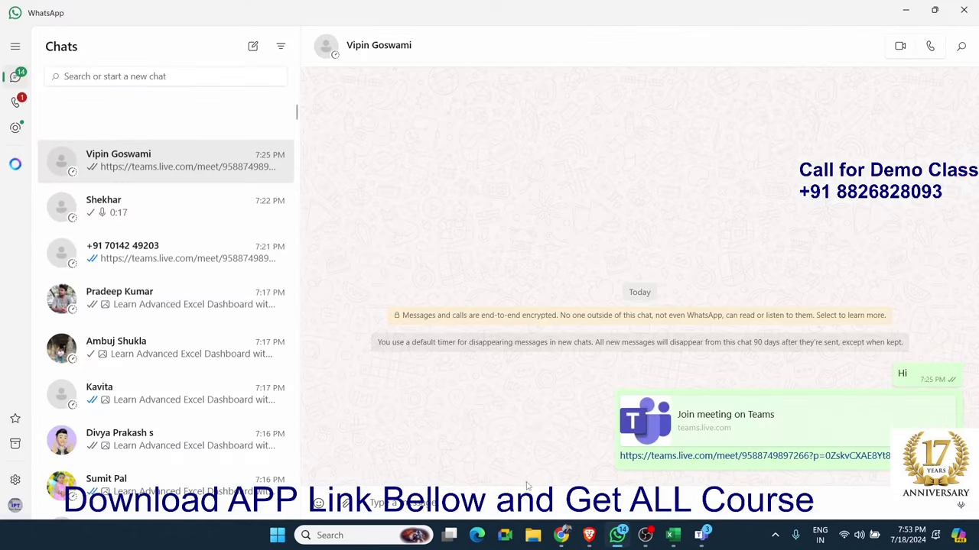
pyautogui.click(172, 255)
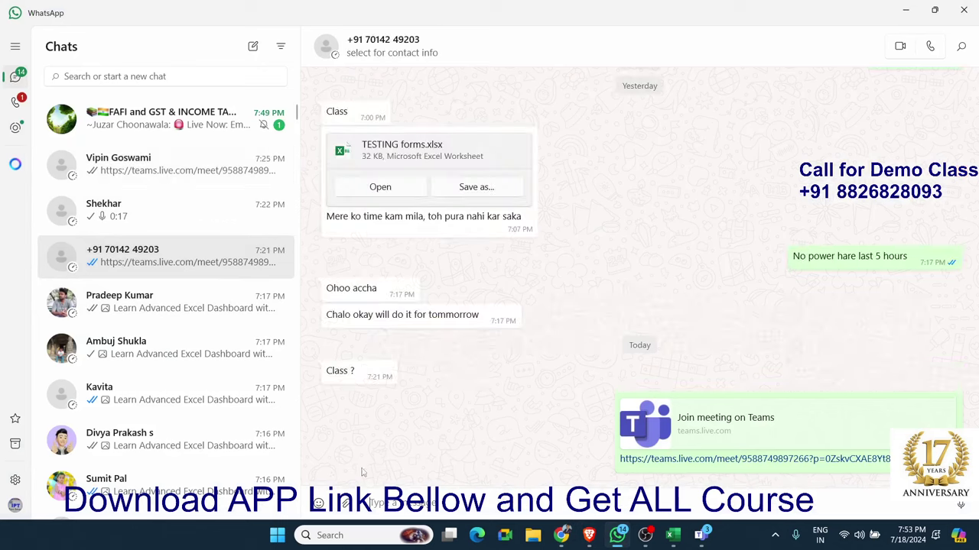
pyautogui.click(346, 503)
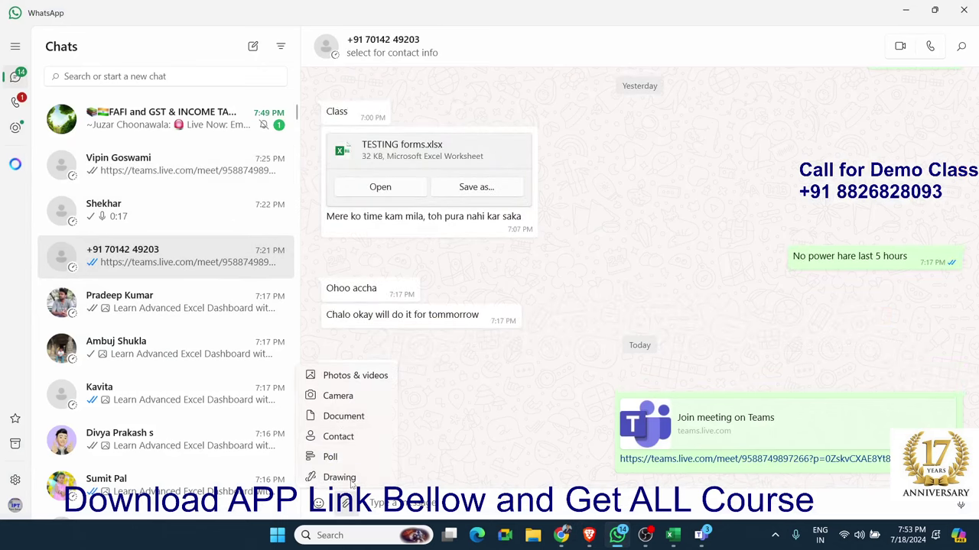
pyautogui.click(340, 416)
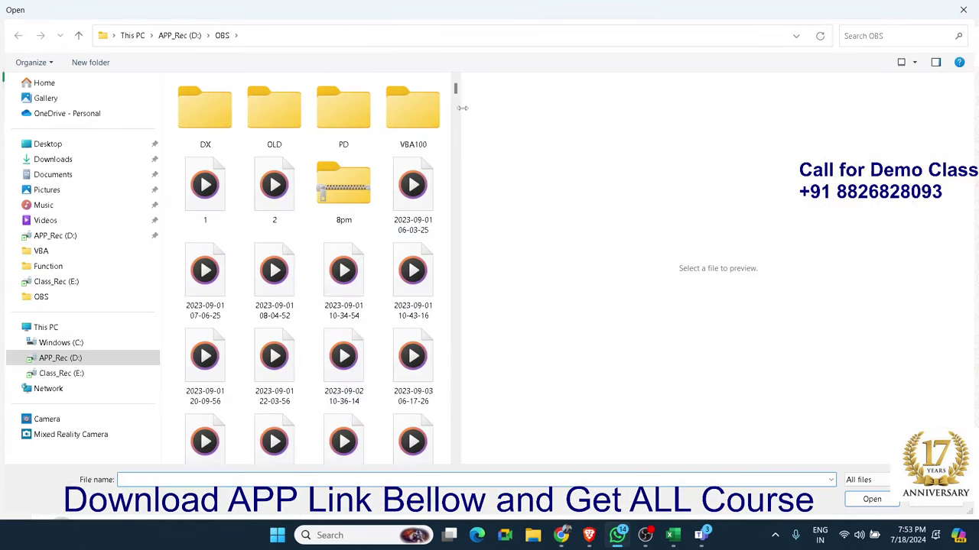